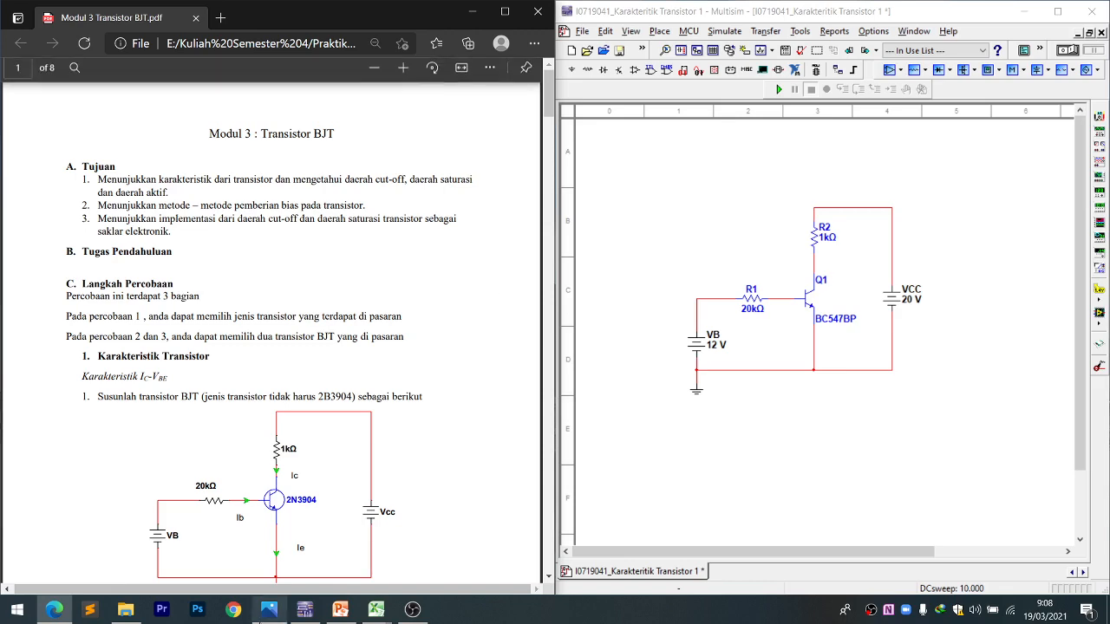
# - Read the module's transistor characteristic circuit and instructions, and view the NPN transistor list in the Capture.JPG image
pyautogui.scroll(-1, 461, 383)
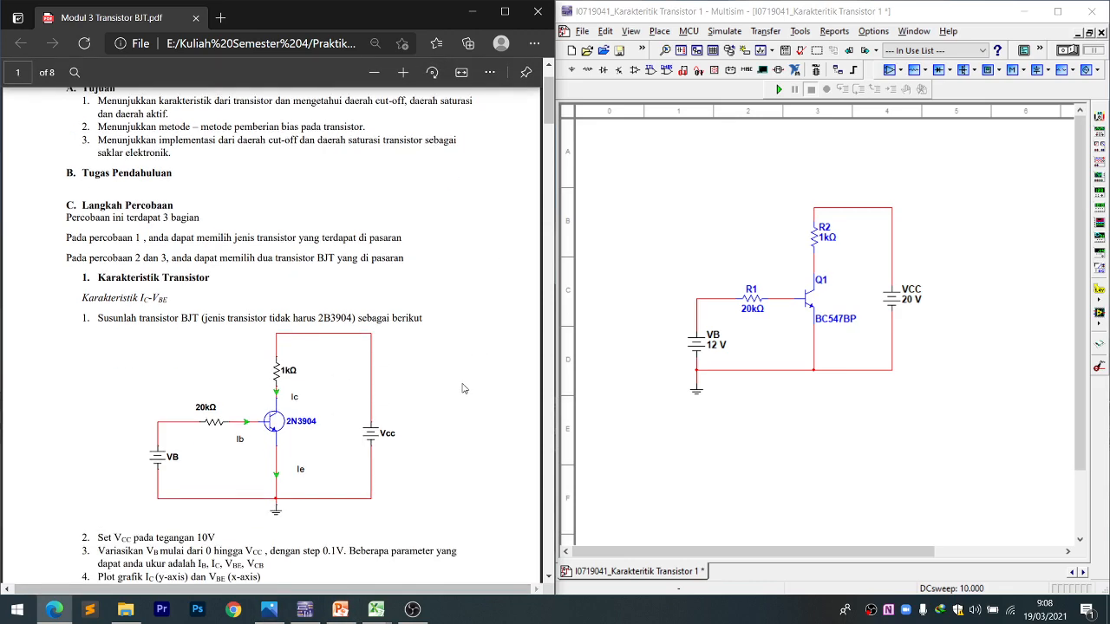
pyautogui.scroll(1, 461, 384)
pyautogui.scroll(-1, 462, 383)
pyautogui.scroll(-2, 413, 361)
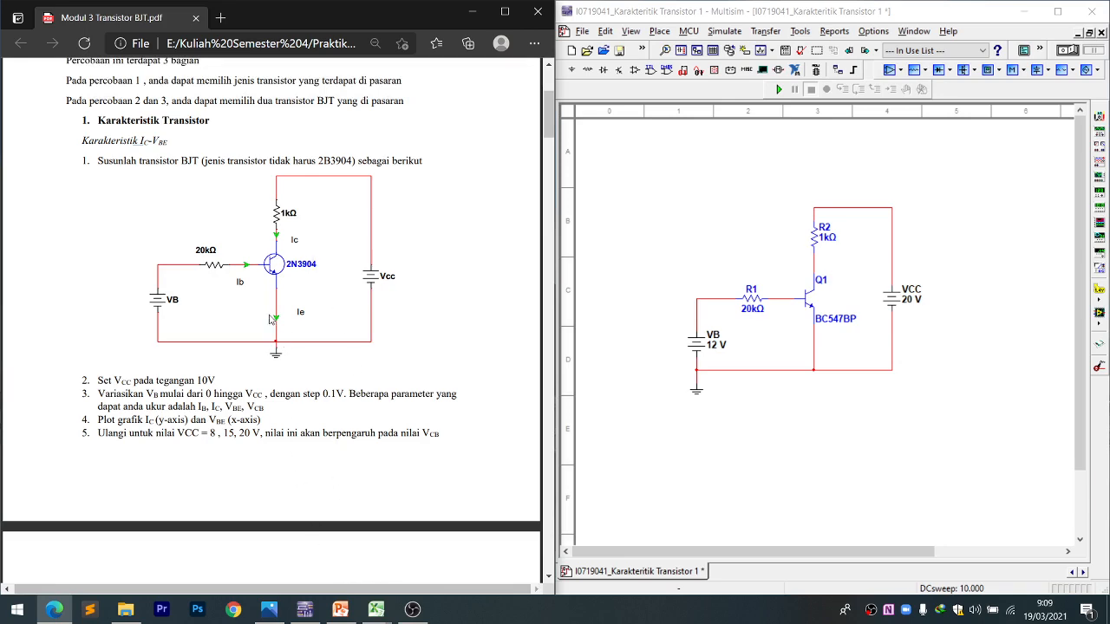
pyautogui.click(271, 608)
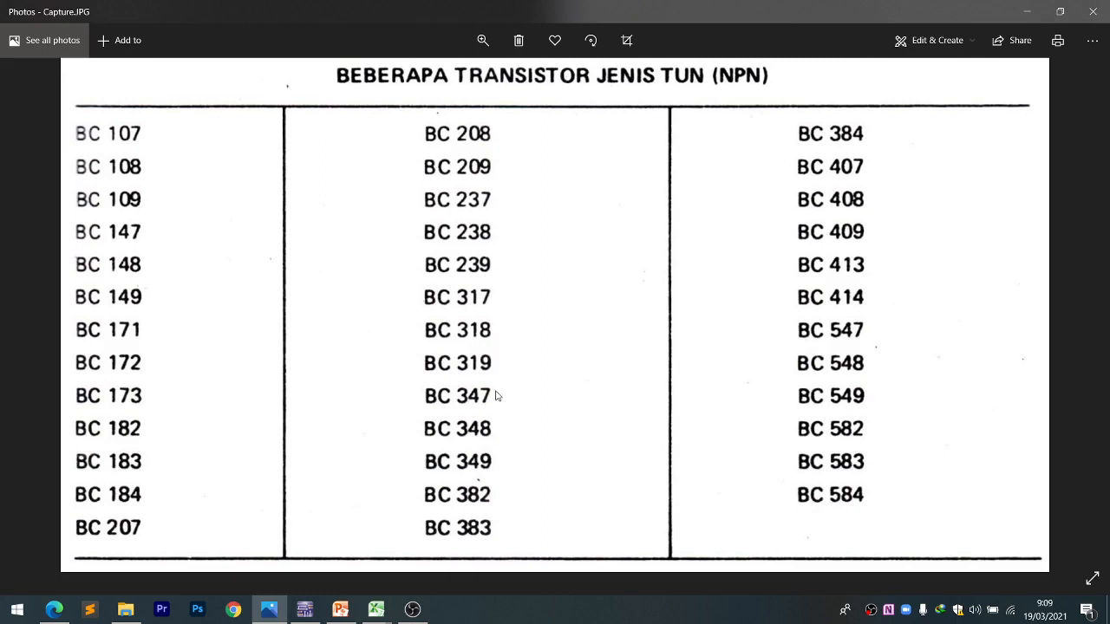
pyautogui.click(1024, 12)
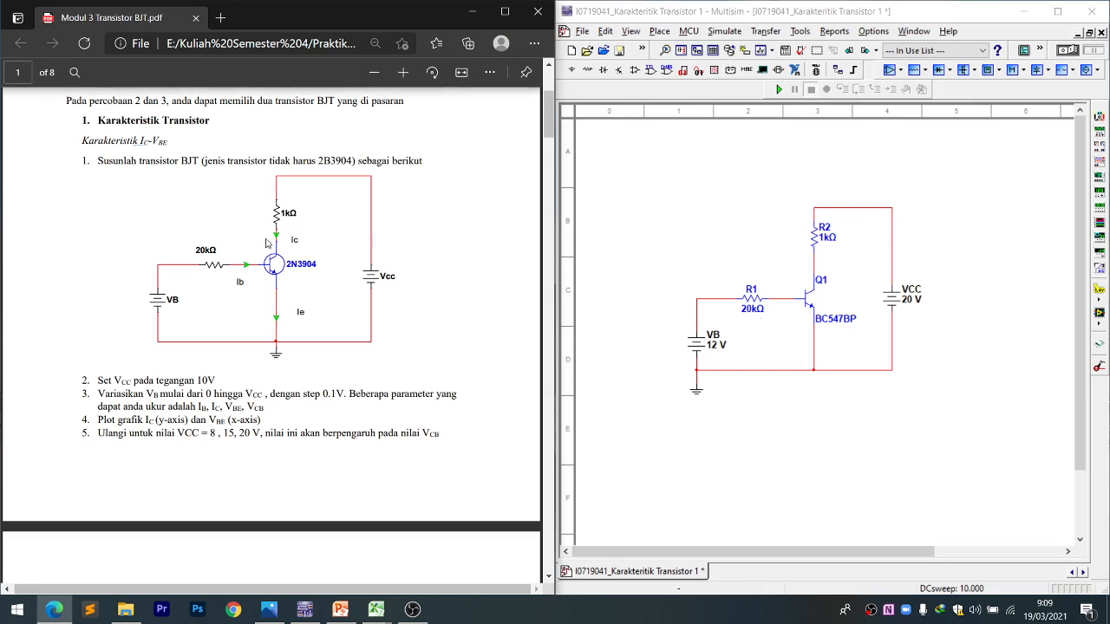
# - Place a measurement probe on the collector wire between R2 and transistor Q1
pyautogui.click(725, 31)
pyautogui.moveTo(853, 100)
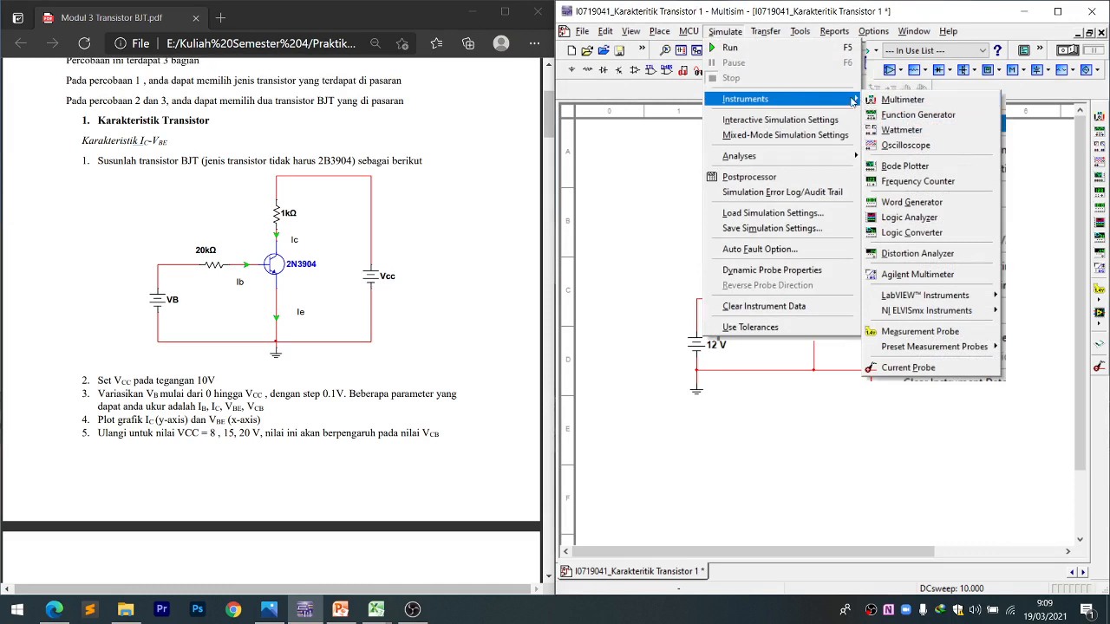
pyautogui.click(892, 339)
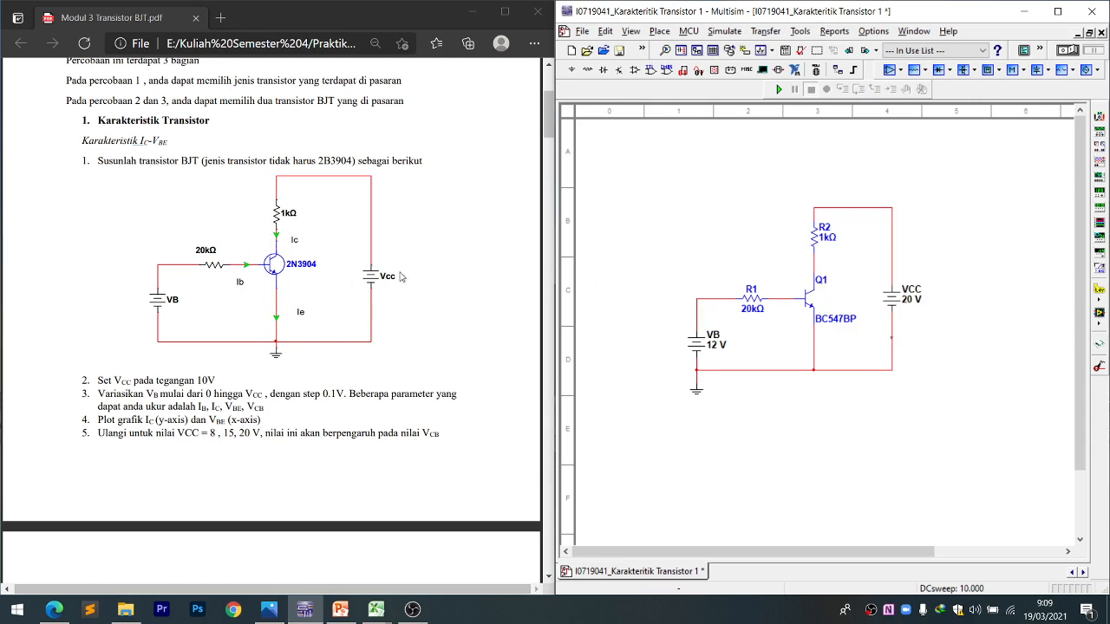
pyautogui.click(816, 268)
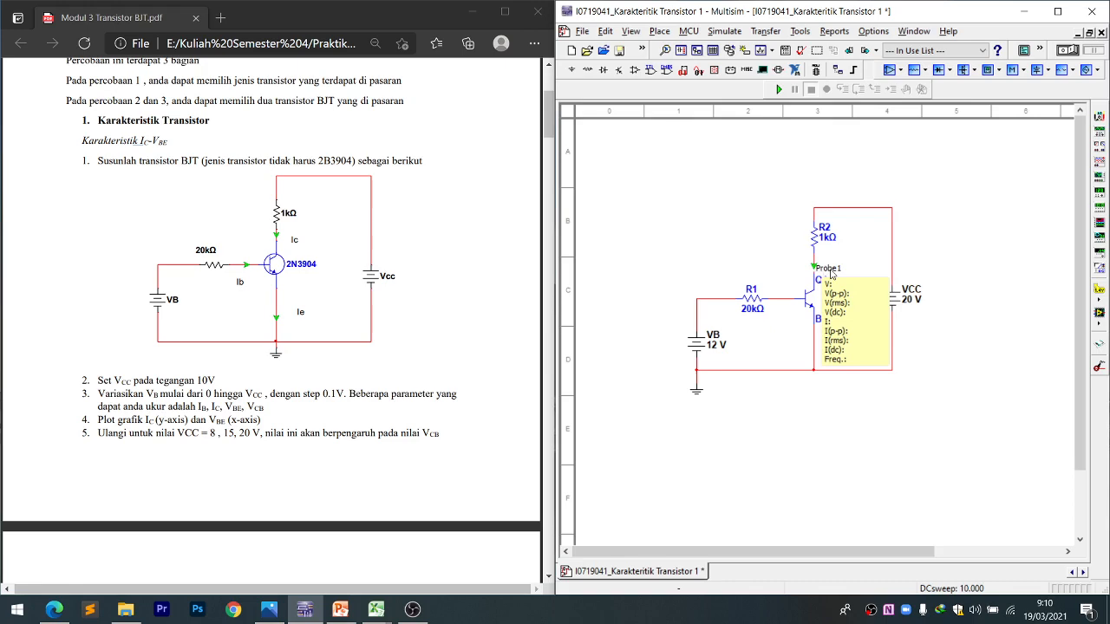
pyautogui.doubleClick(832, 289)
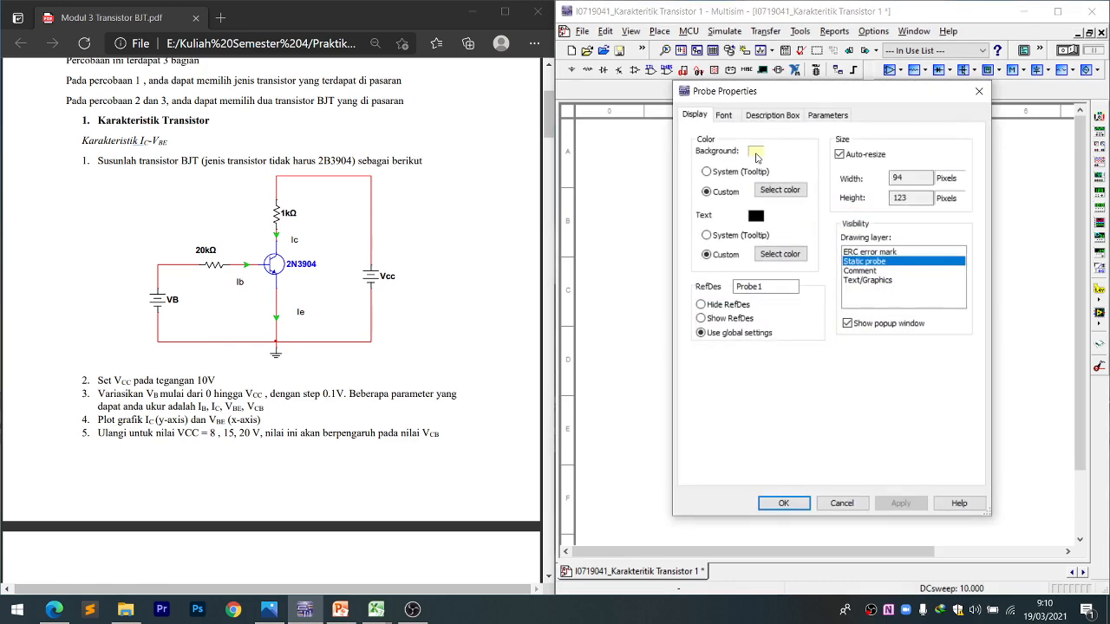
pyautogui.click(979, 91)
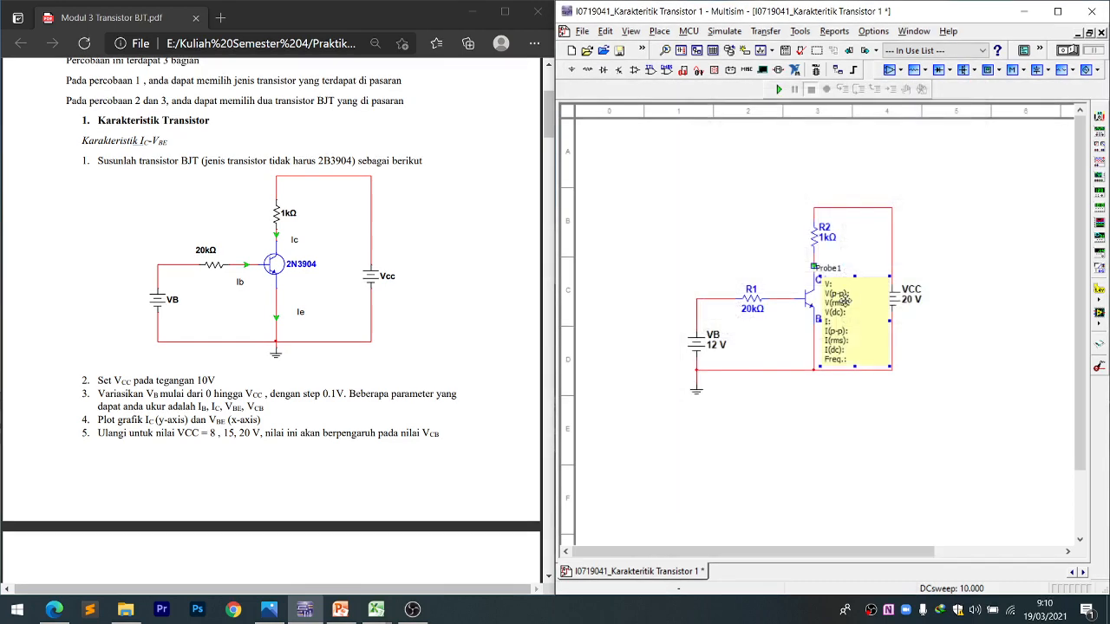
# - Rename the collector probe IC and move its readout box clear of the circuit, beside R2 and above R1
pyautogui.doubleClick(843, 299)
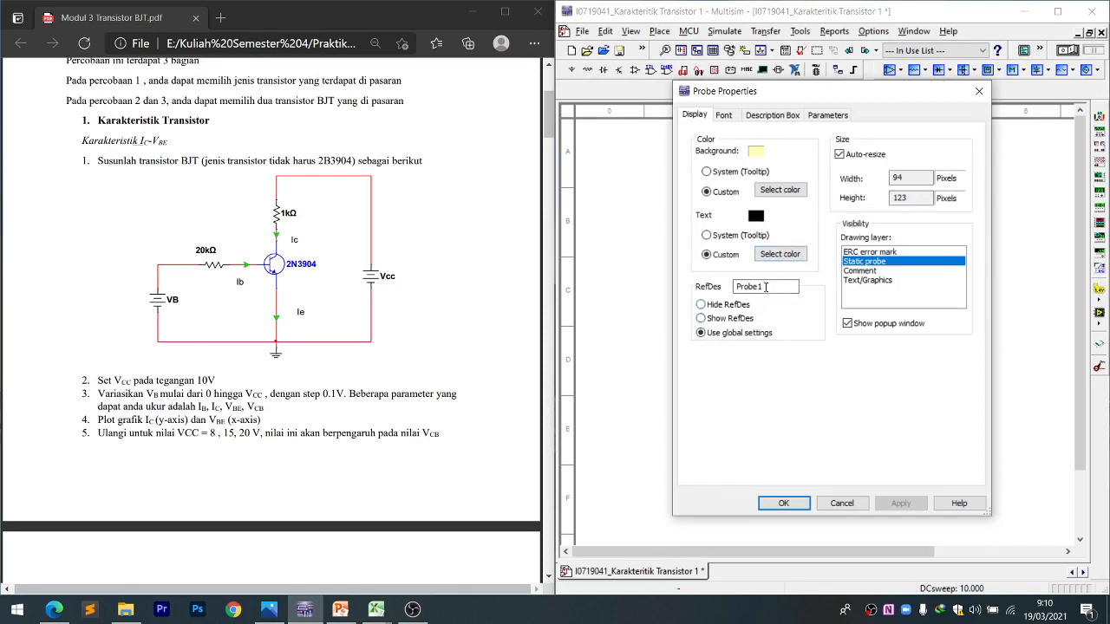
pyautogui.moveTo(766, 287); pyautogui.dragTo(712, 289)
pyautogui.write('IC')
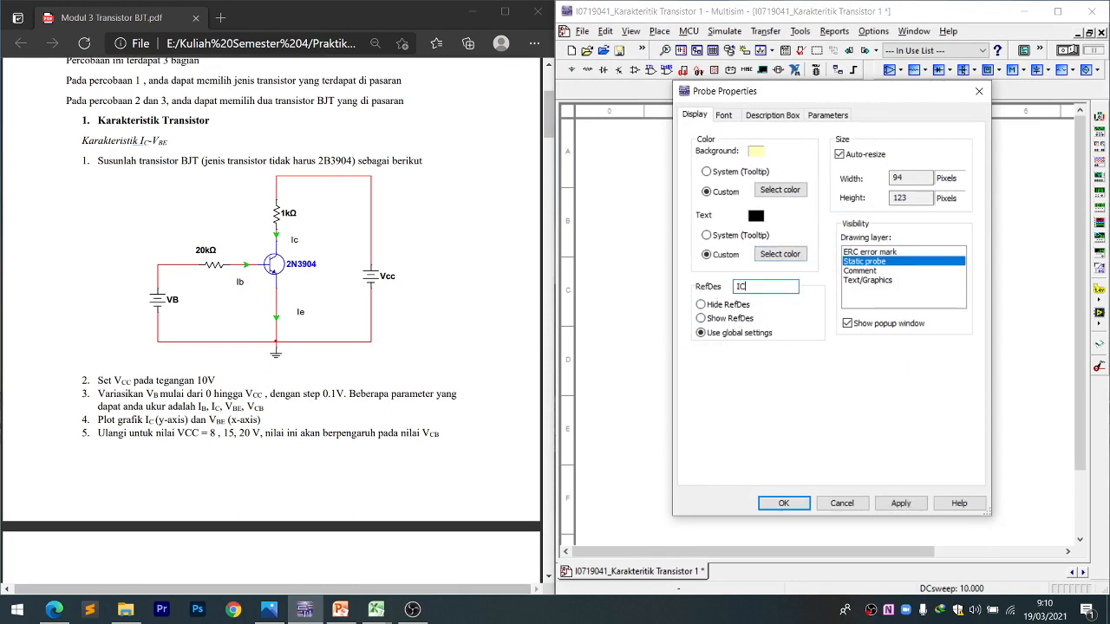
pyautogui.press('Return')
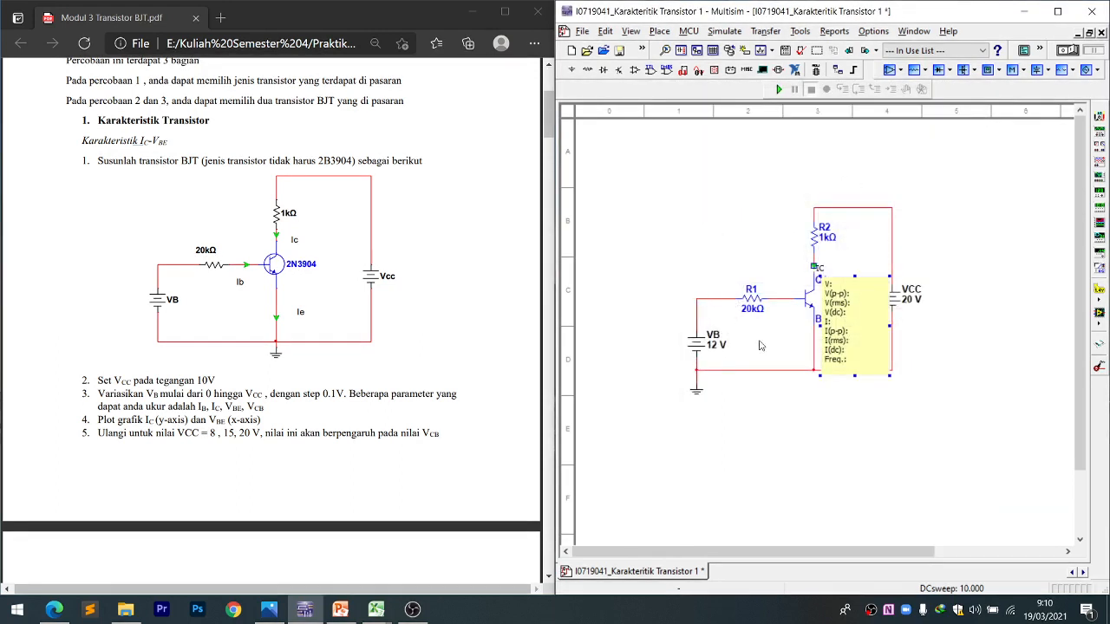
pyautogui.moveTo(848, 319); pyautogui.dragTo(756, 207)
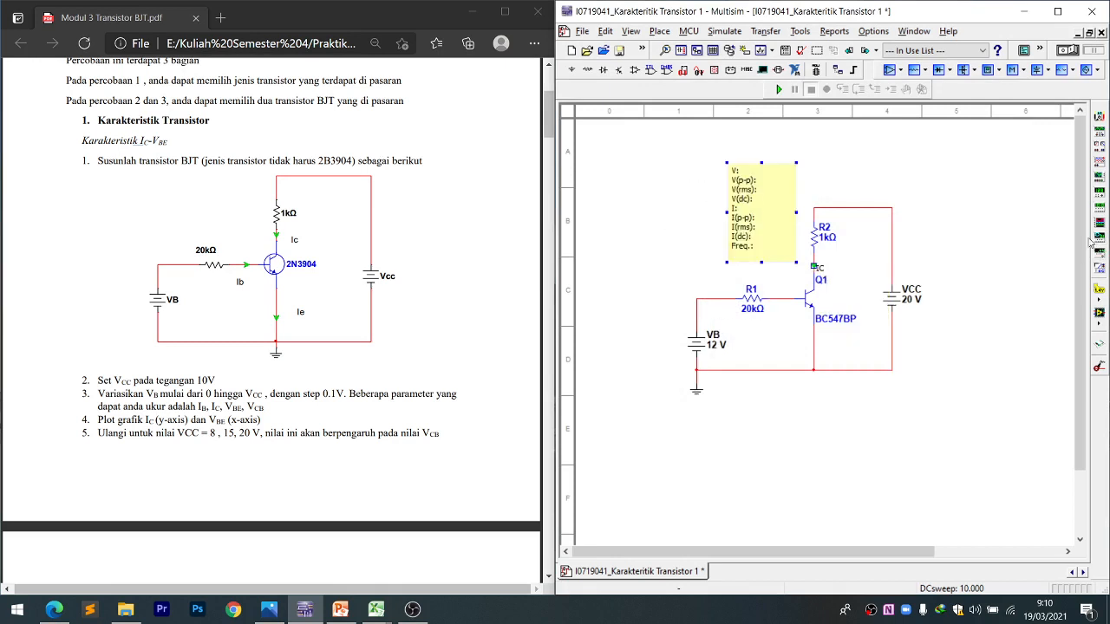
# - Place a measurement probe on the base wire between R1 and Q1
pyautogui.click(725, 31)
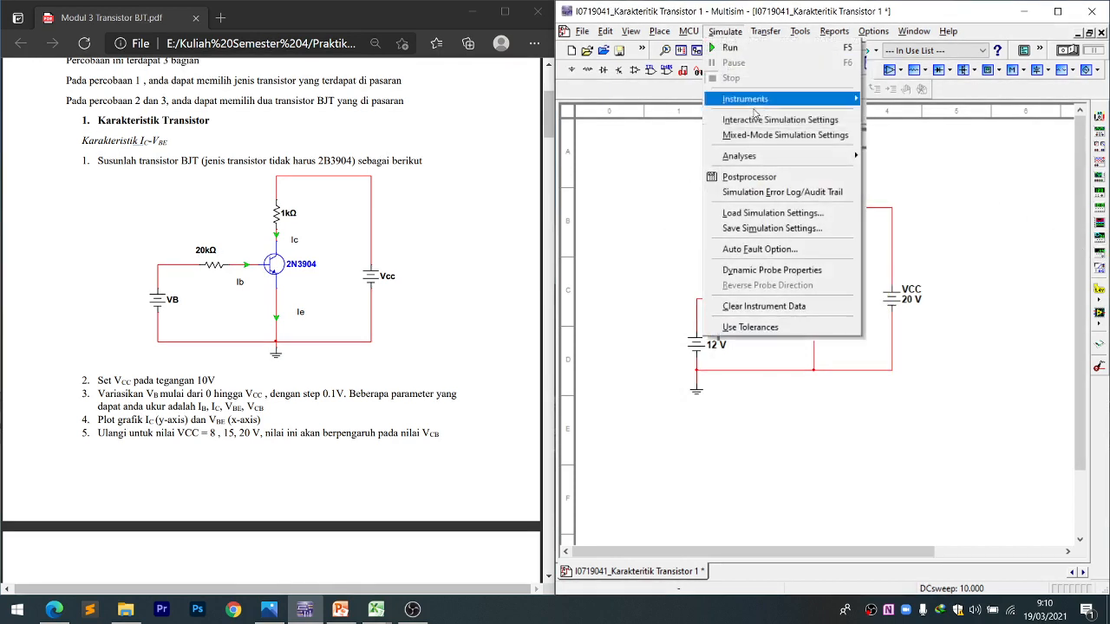
pyautogui.moveTo(840, 105)
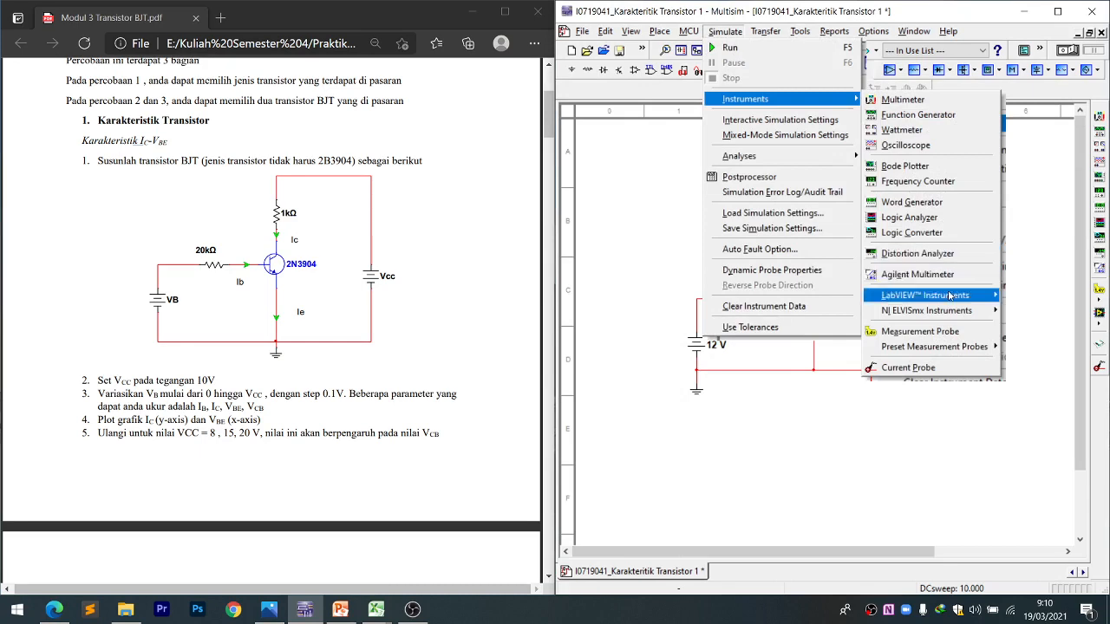
pyautogui.click(943, 333)
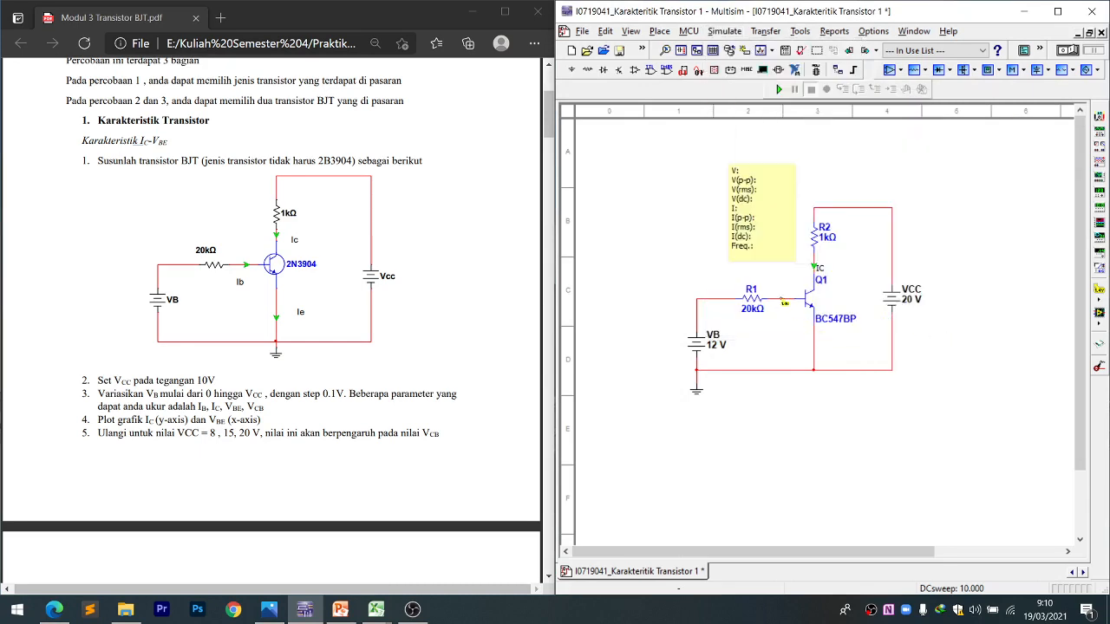
pyautogui.click(781, 302)
# - Rename the base probe IB and move its readout box below the circuit
pyautogui.doubleClick(805, 330)
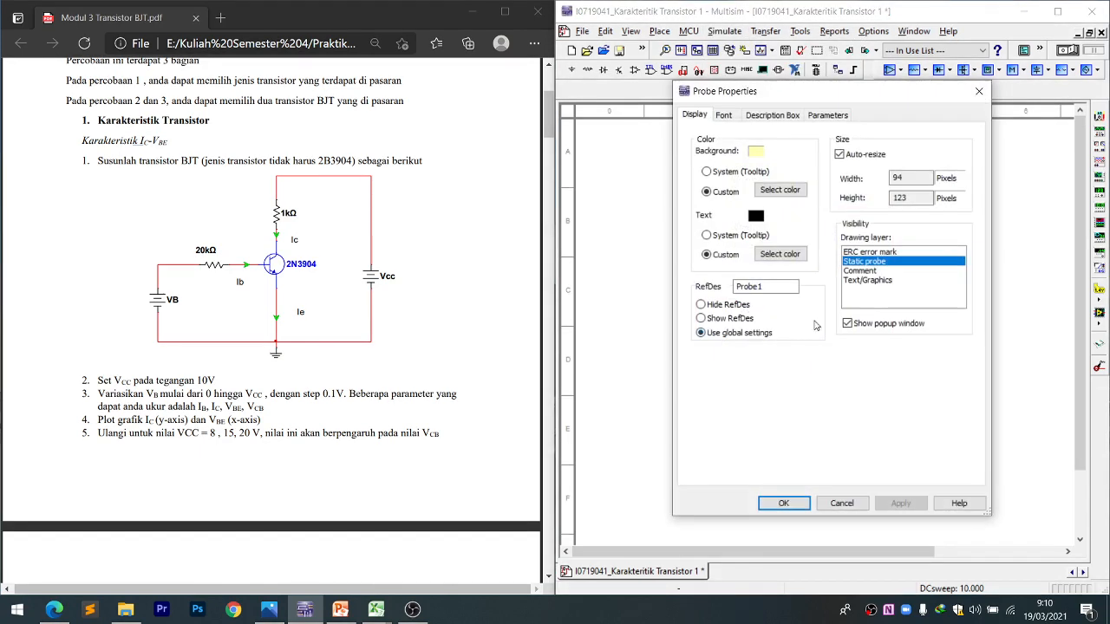
pyautogui.click(770, 288)
pyautogui.press('BackSpace')
pyautogui.press('BackSpace')
pyautogui.press('BackSpace')
pyautogui.press('BackSpace')
pyautogui.press('BackSpace')
pyautogui.press('BackSpace')
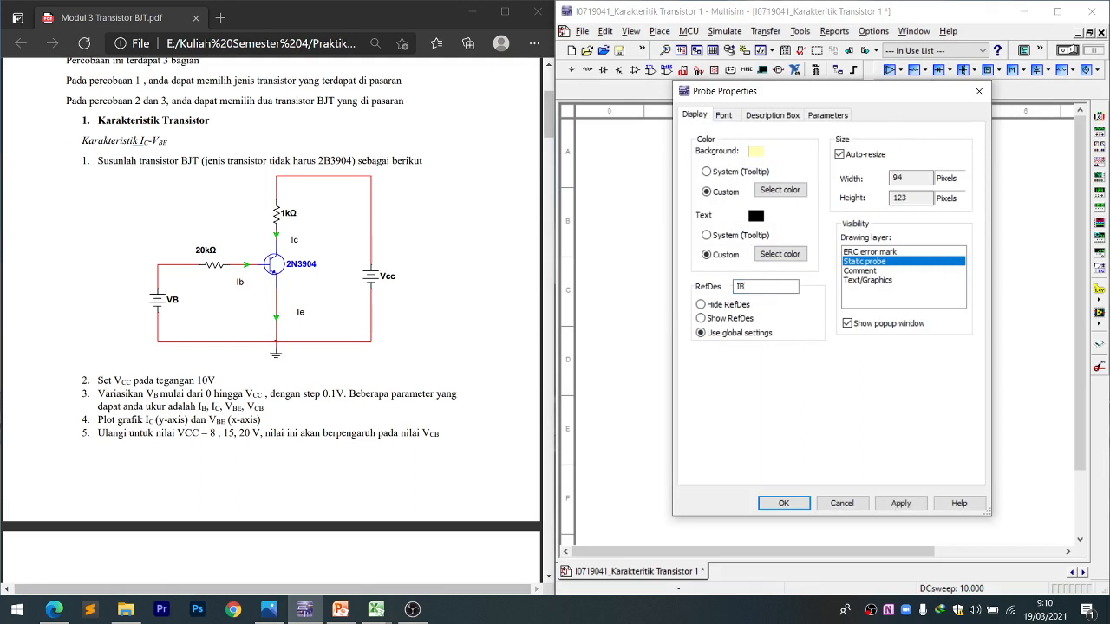
pyautogui.press('Return')
pyautogui.moveTo(819, 362)
pyautogui.mouseDown()
pyautogui.moveTo(739, 451)
pyautogui.moveTo(771, 454)
pyautogui.mouseUp()
pyautogui.click(942, 445)
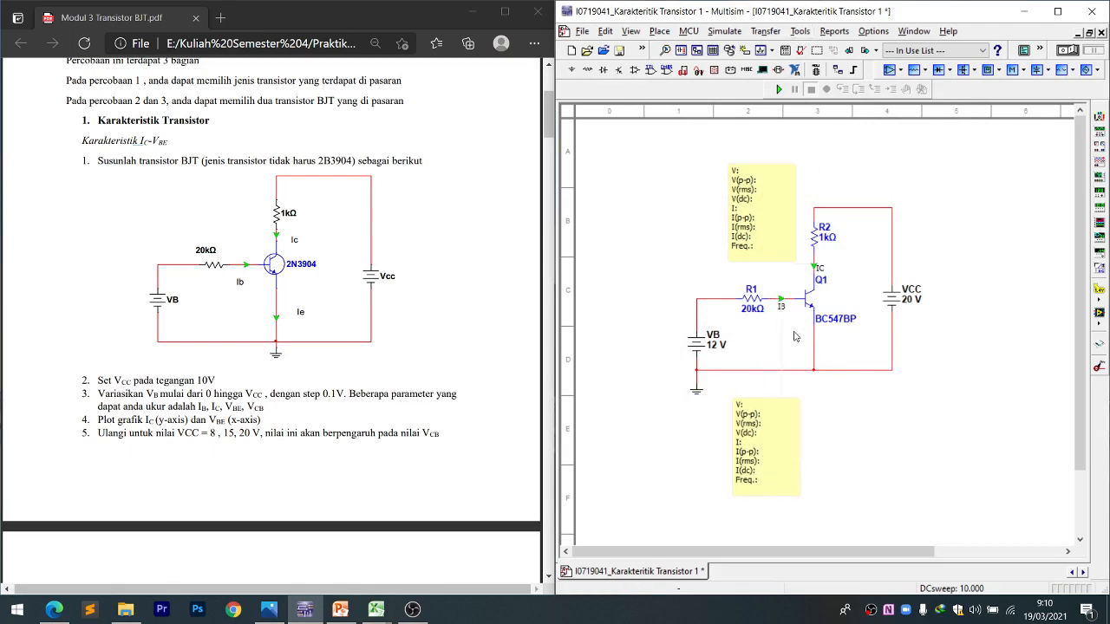
# - Place a measurement probe on the emitter wire below Q1
pyautogui.scroll(2, 795, 336)
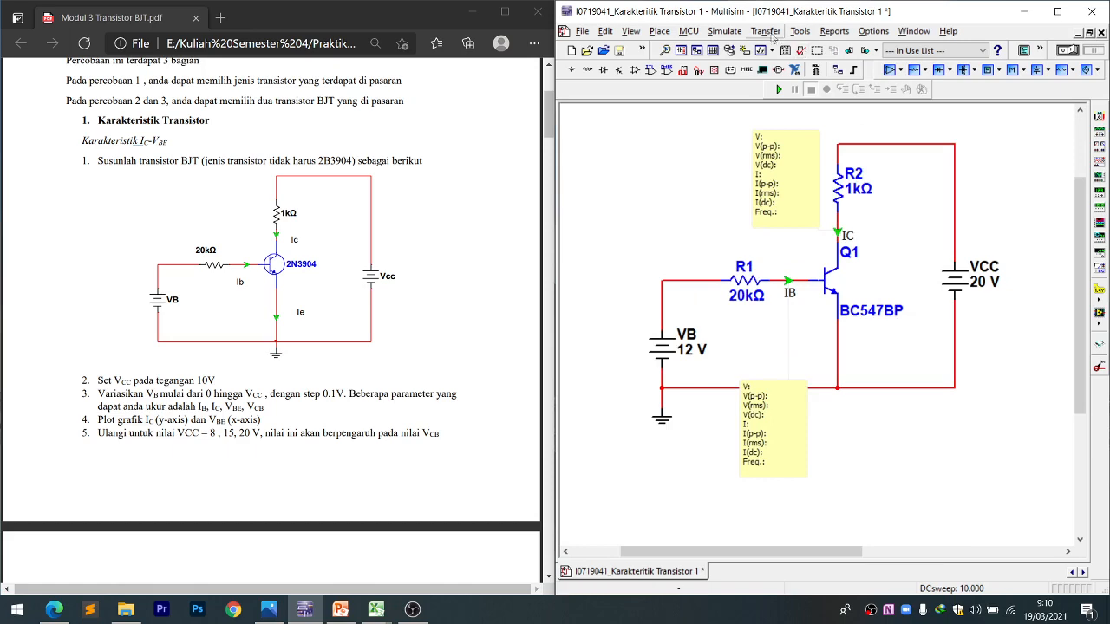
pyautogui.click(724, 31)
pyautogui.moveTo(841, 165)
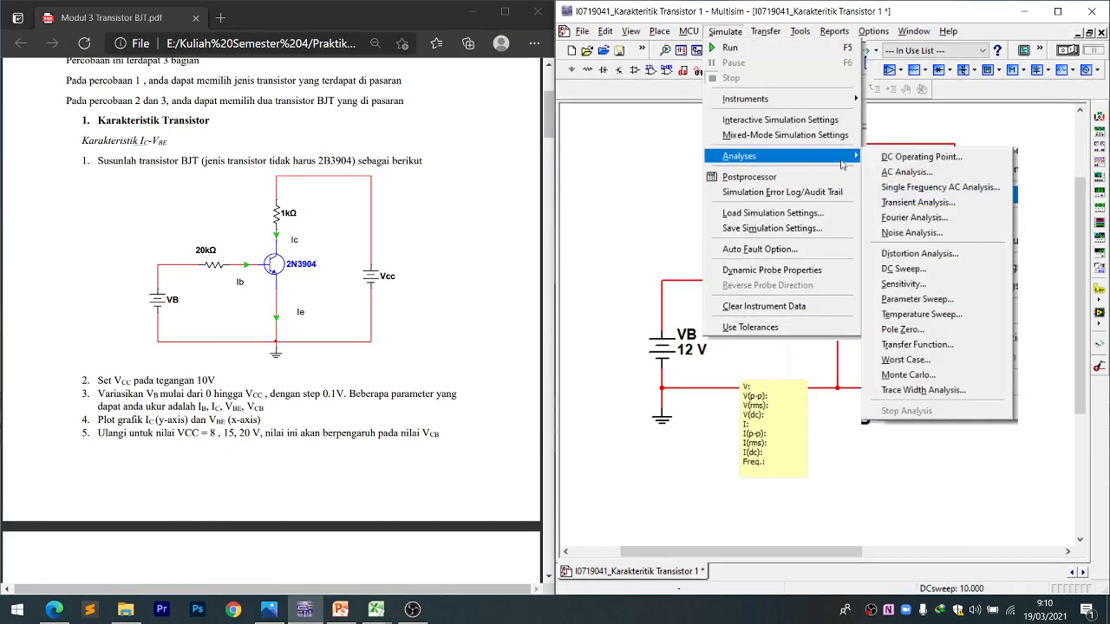
pyautogui.moveTo(849, 104)
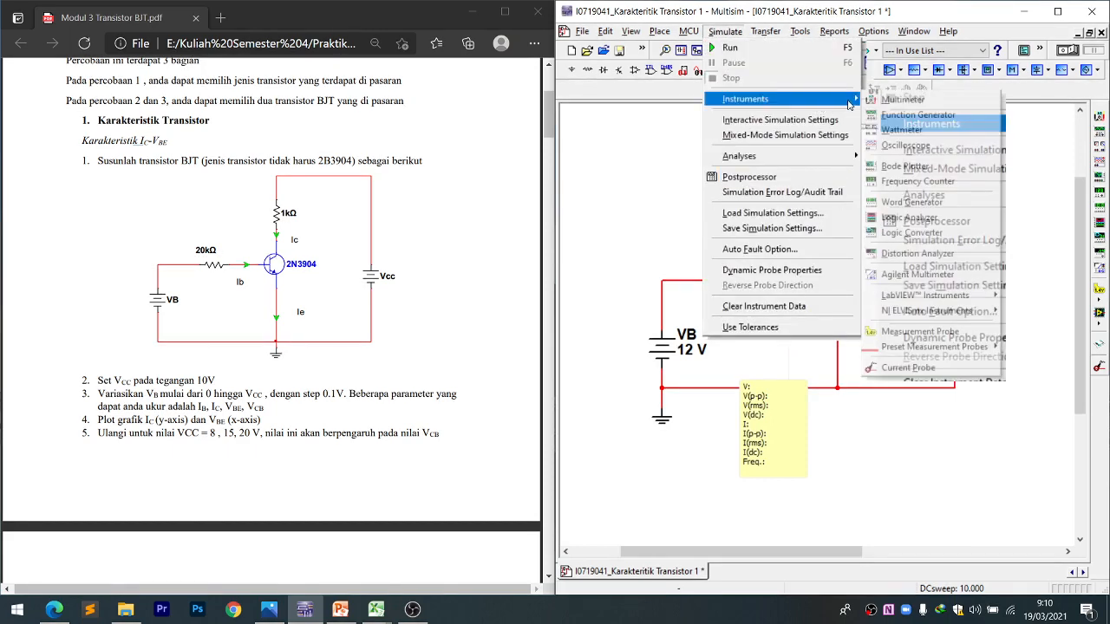
pyautogui.click(919, 331)
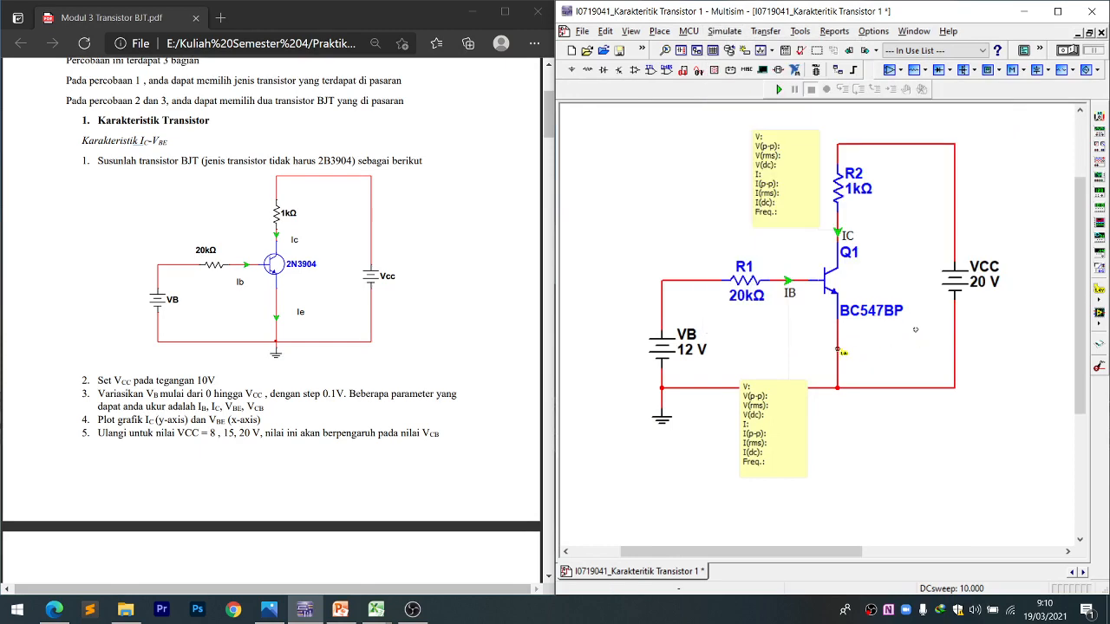
pyautogui.click(838, 351)
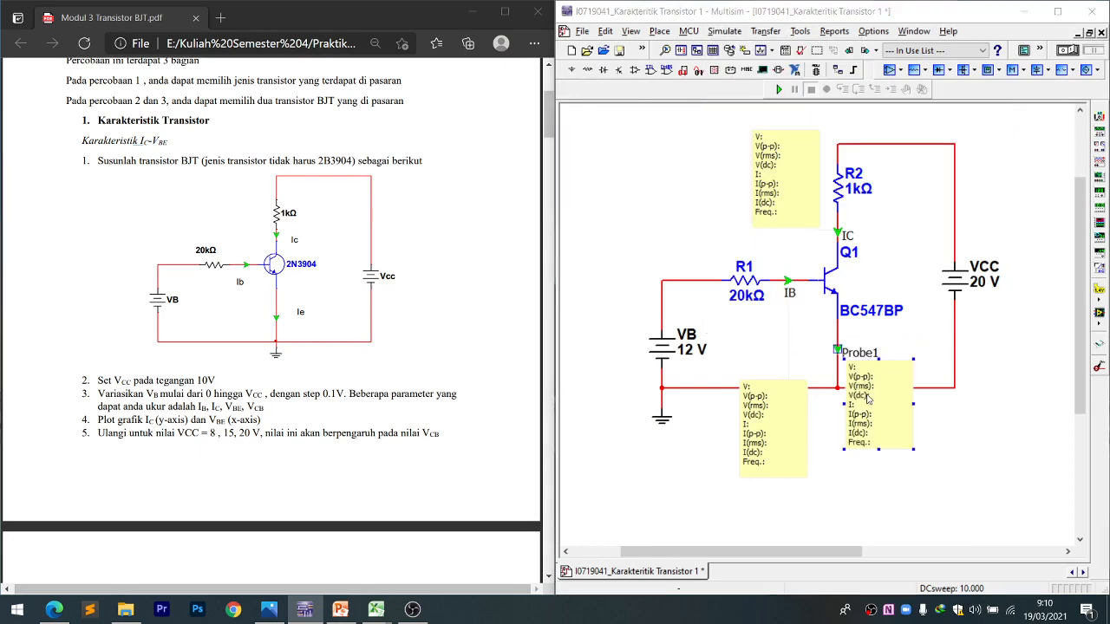
# - Rename the emitter probe IE
pyautogui.doubleClick(867, 397)
pyautogui.moveTo(785, 286); pyautogui.dragTo(704, 288)
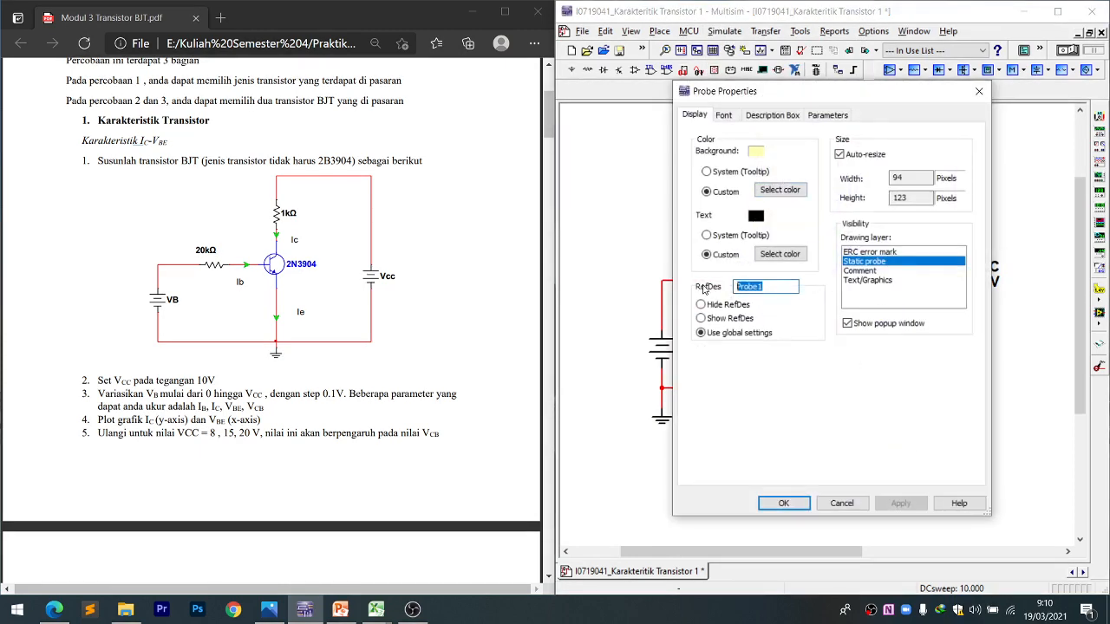
pyautogui.write('IE')
pyautogui.press('Return')
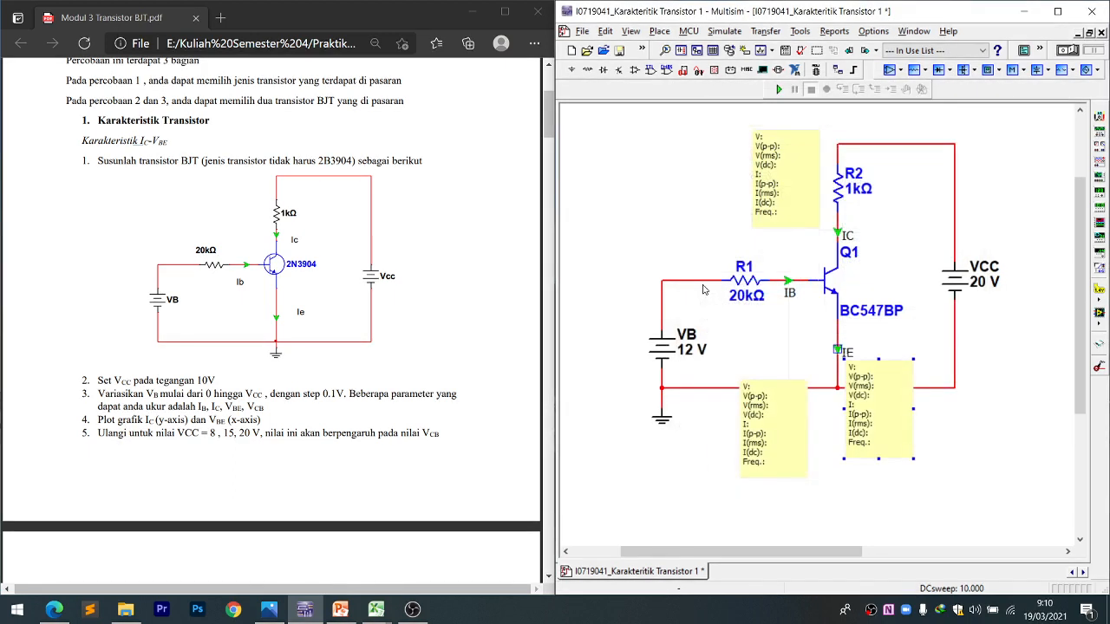
# - Move the IB and IE readout boxes below the circuit so they no longer cover the wires
pyautogui.moveTo(784, 428); pyautogui.dragTo(778, 475)
pyautogui.moveTo(889, 420); pyautogui.dragTo(913, 480)
pyautogui.click(938, 407)
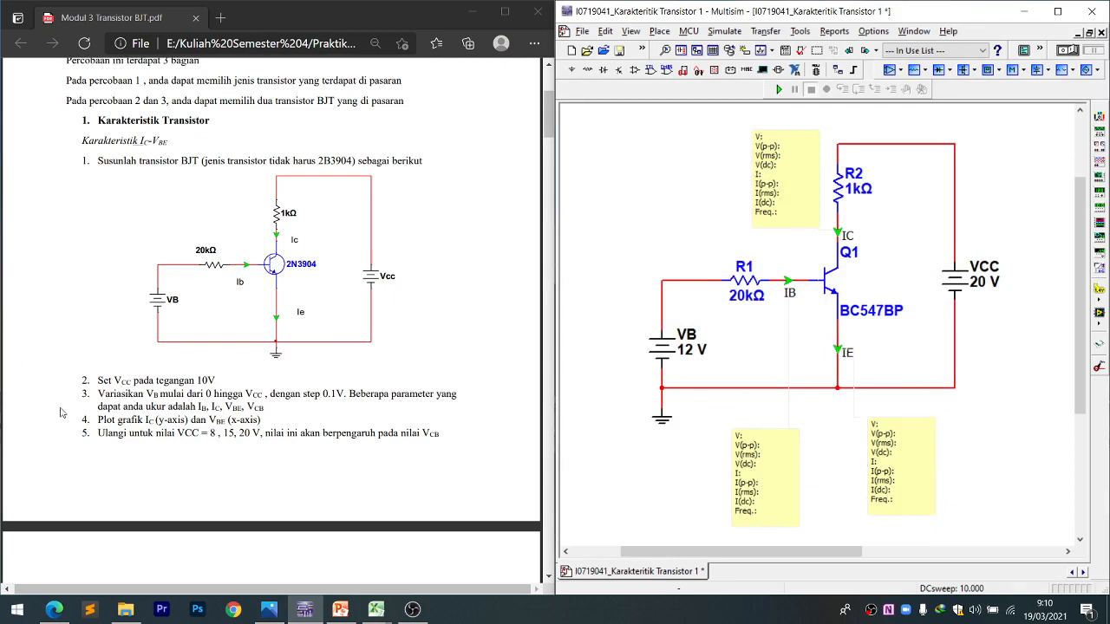
# - Set the VCC source voltage to 10 V, following item 2 of the module instructions
pyautogui.moveTo(97, 379); pyautogui.dragTo(133, 388)
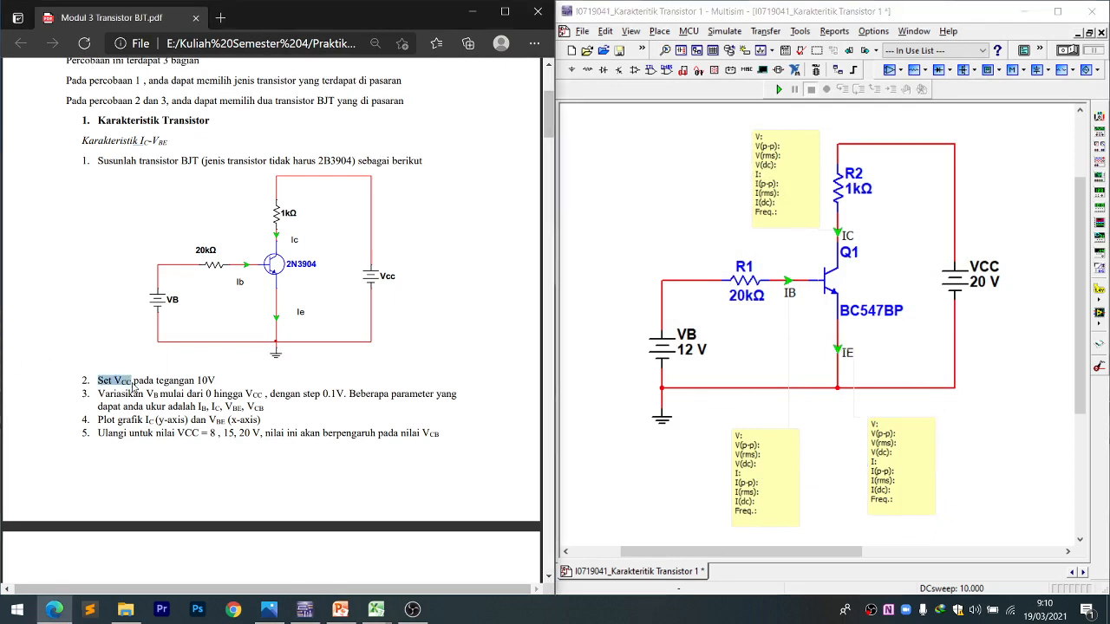
pyautogui.click(977, 308)
pyautogui.click(993, 286)
pyautogui.doubleClick(993, 286)
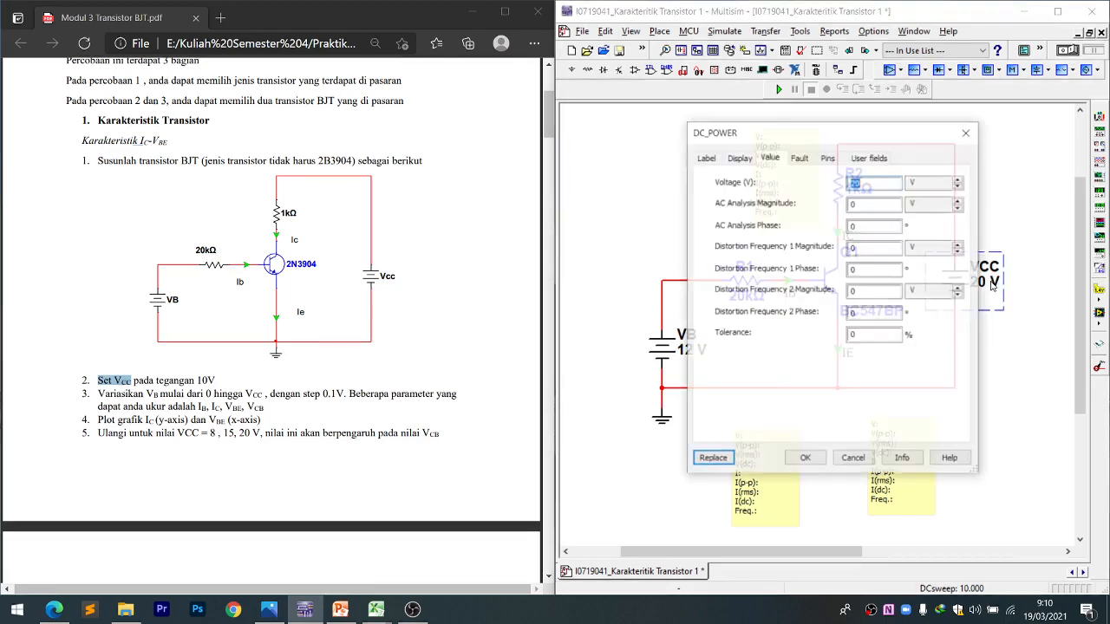
pyautogui.write('10v')
pyautogui.press('Return')
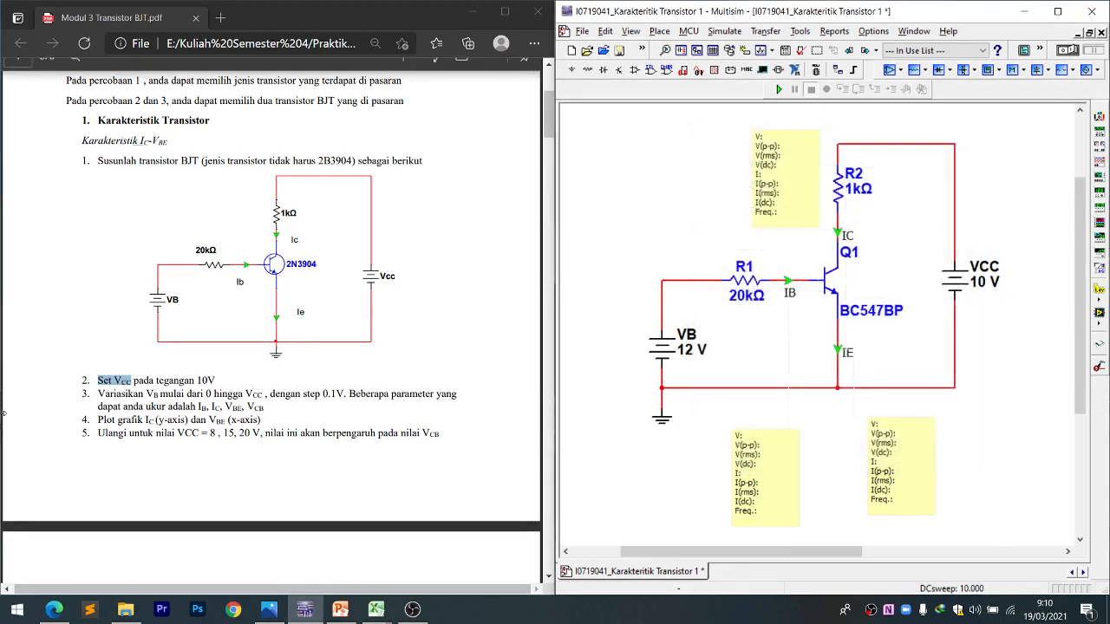
# - Review item 3 of the module for the VB variation and the parameters that must be measured
pyautogui.click(100, 396)
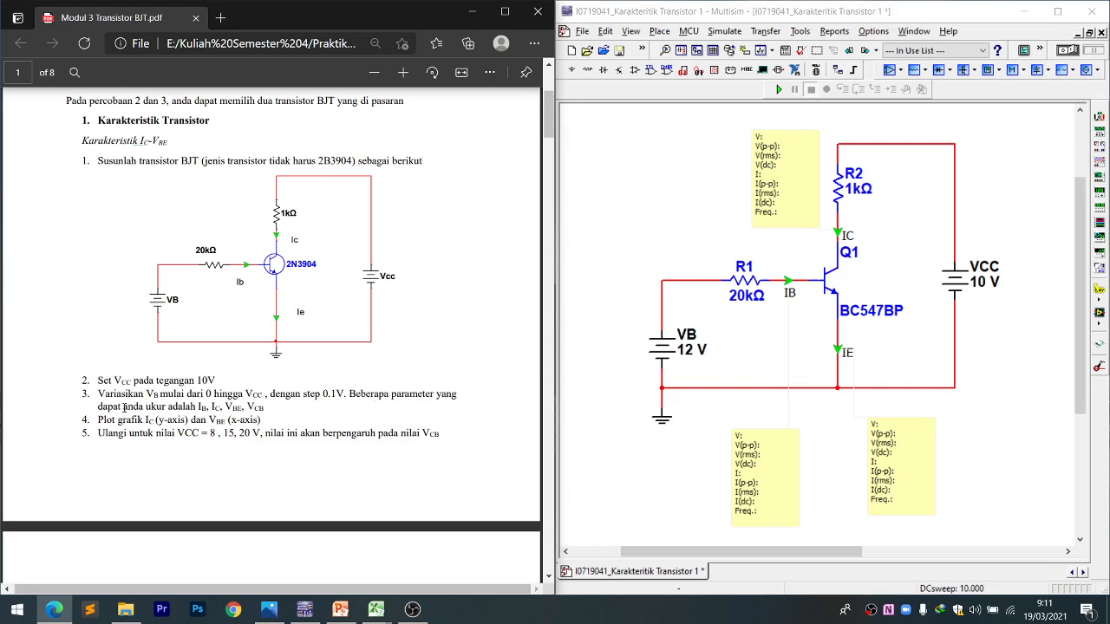
pyautogui.doubleClick(199, 407)
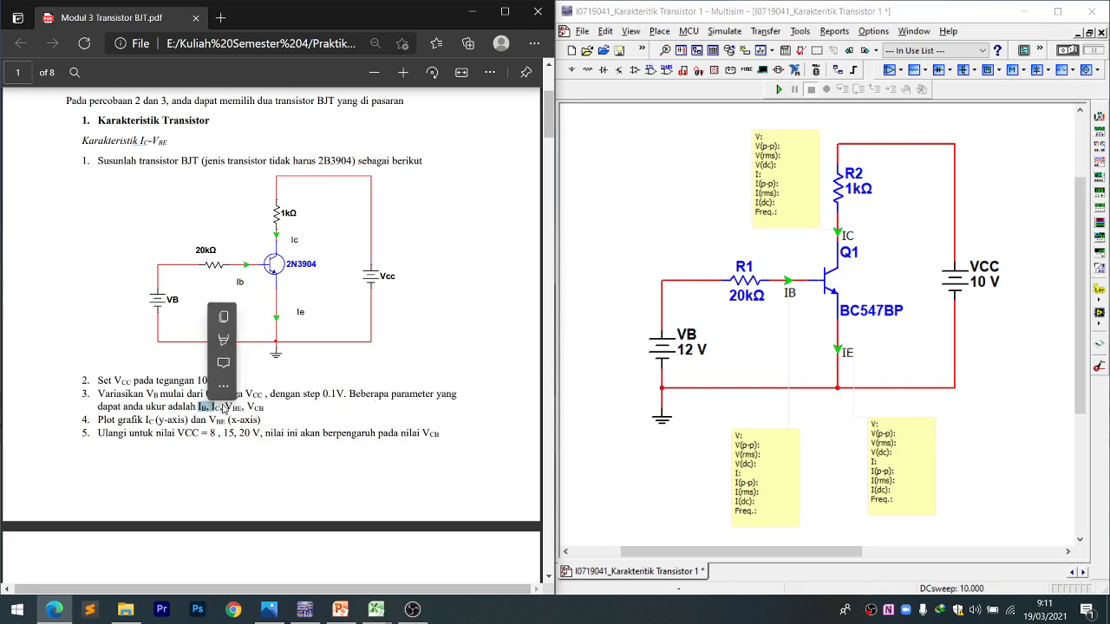
pyautogui.click(276, 406)
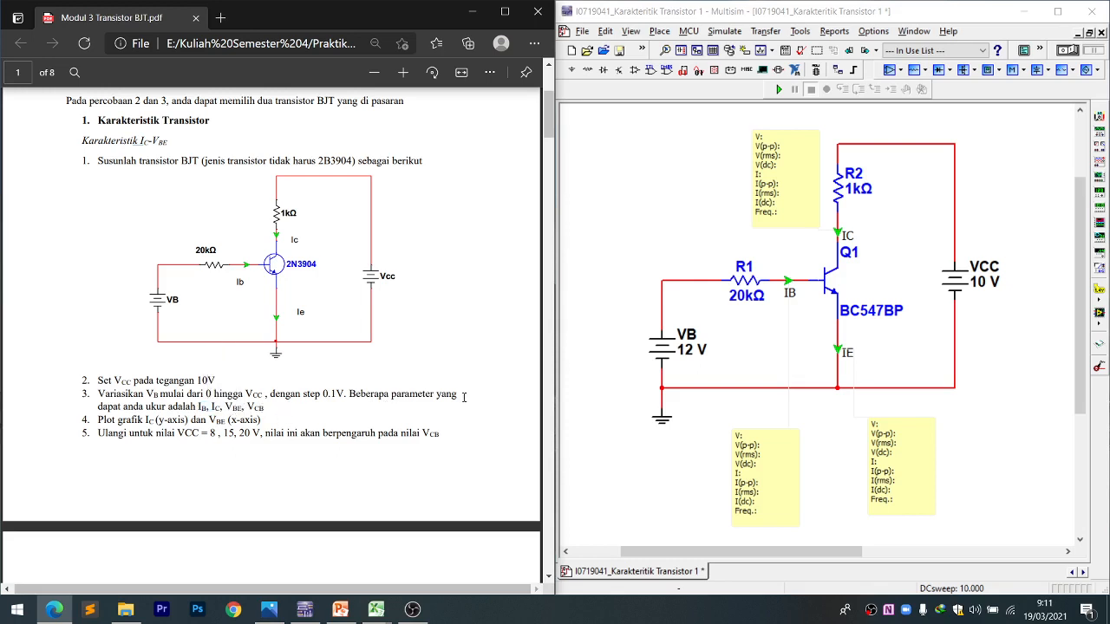
# - Set up a DC Sweep analysis of source VB from 0 to 10 V with a 0.1 V increment
pyautogui.click(725, 31)
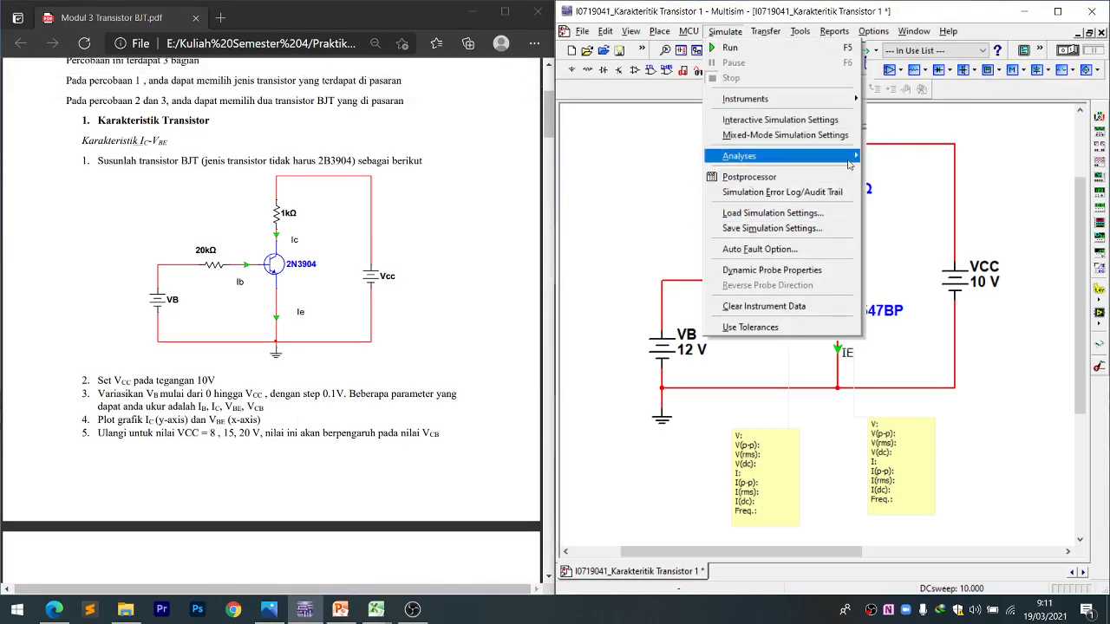
pyautogui.moveTo(851, 165)
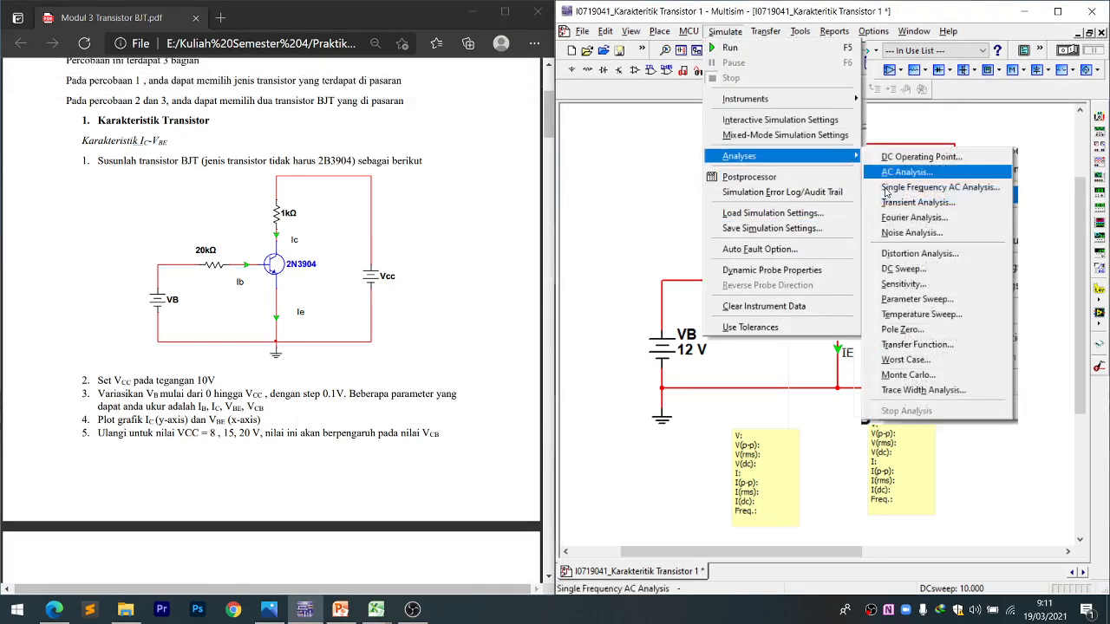
pyautogui.click(903, 269)
pyautogui.moveTo(815, 137); pyautogui.dragTo(516, 146)
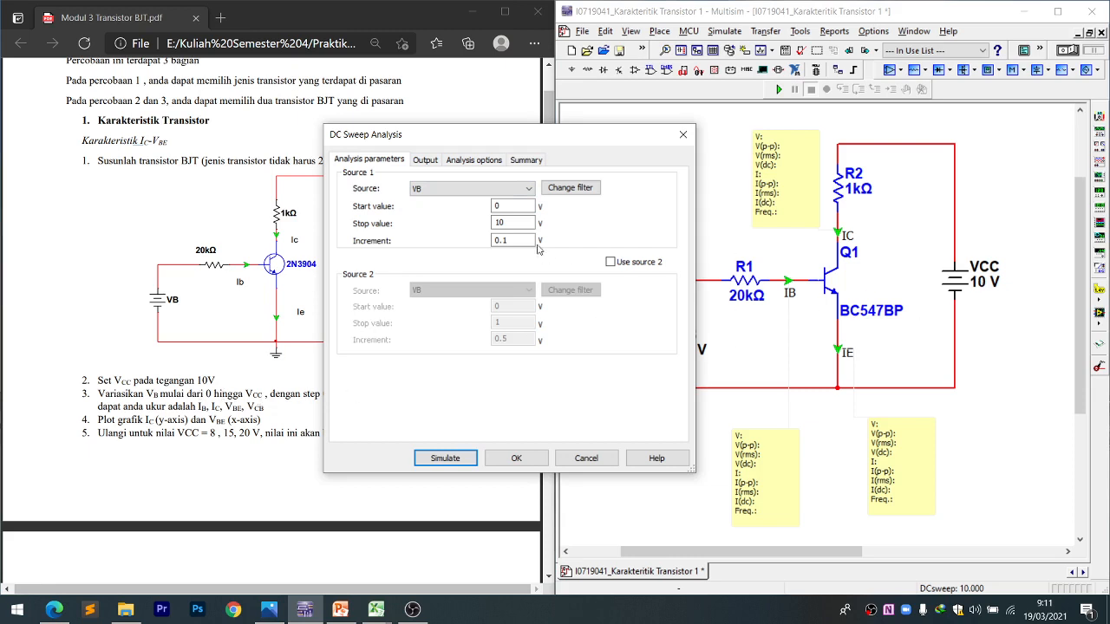
pyautogui.click(517, 222)
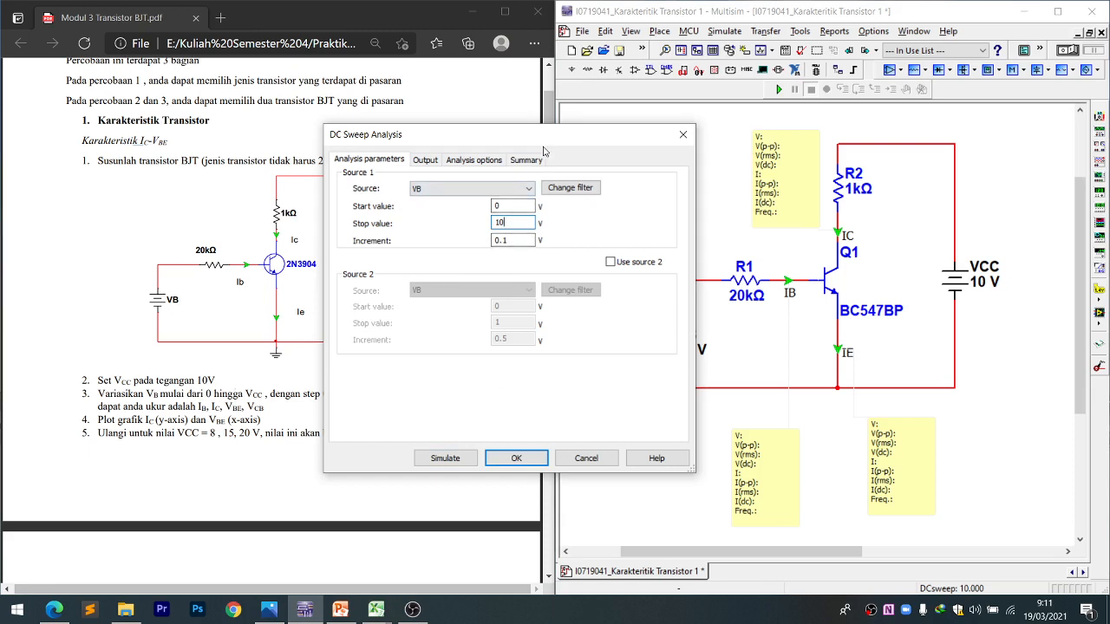
pyautogui.moveTo(555, 144); pyautogui.dragTo(773, 150)
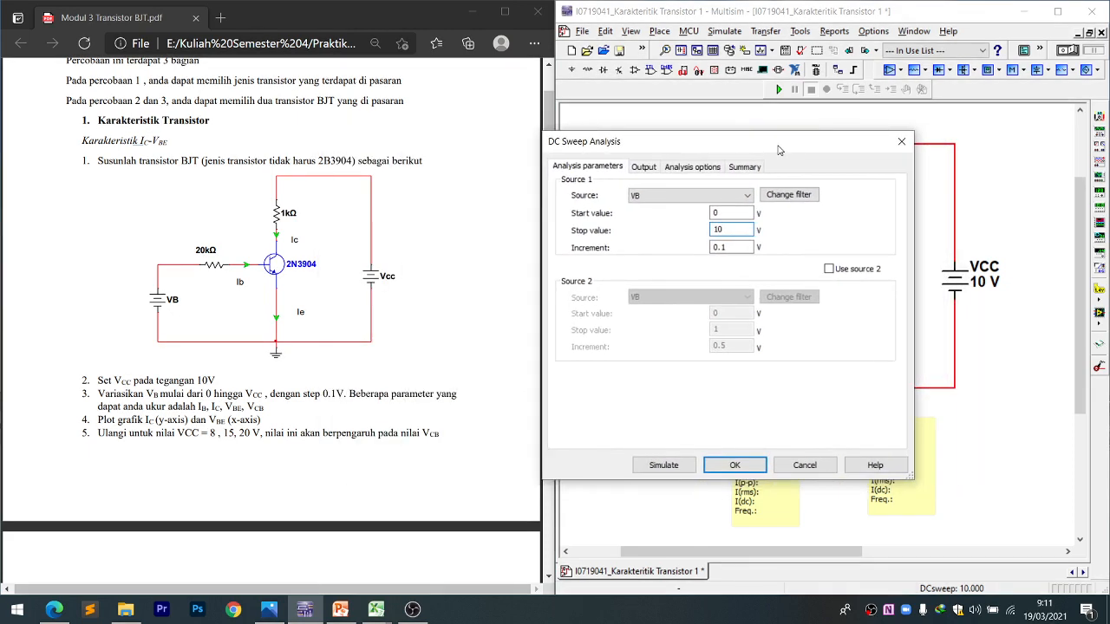
pyautogui.click(728, 248)
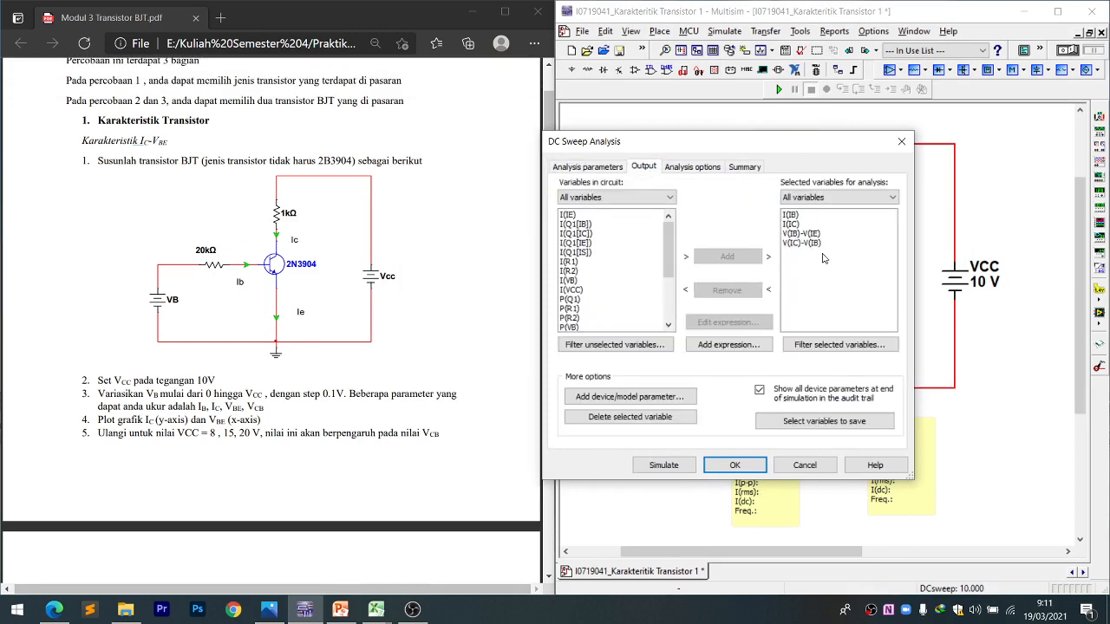
# - Remove all the variables and expressions currently selected as outputs of the DC sweep
pyautogui.click(800, 243)
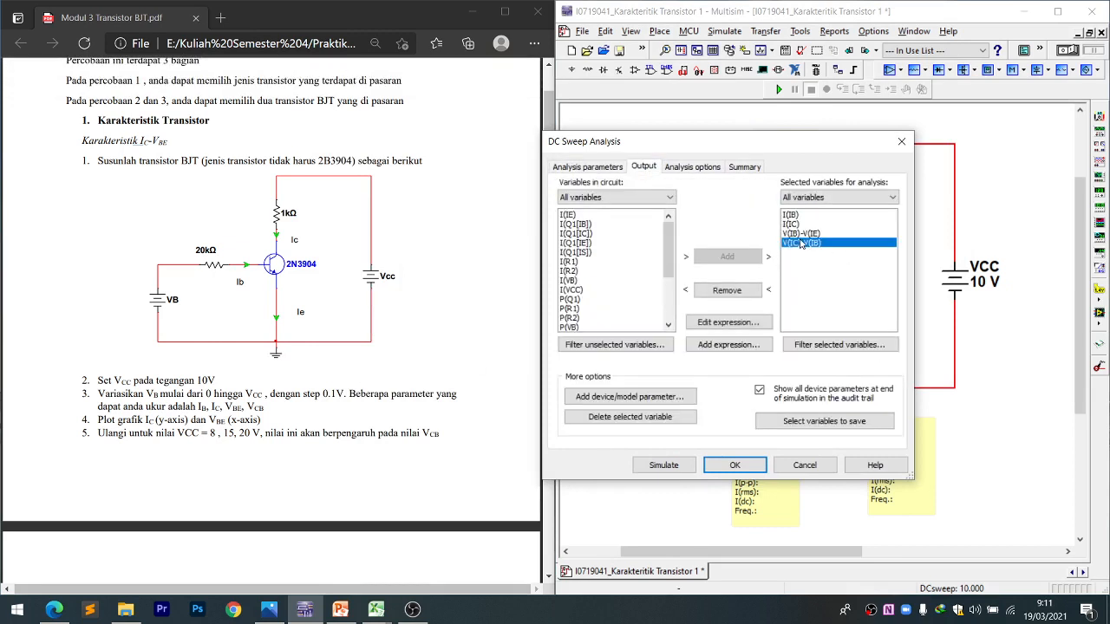
pyautogui.click(719, 295)
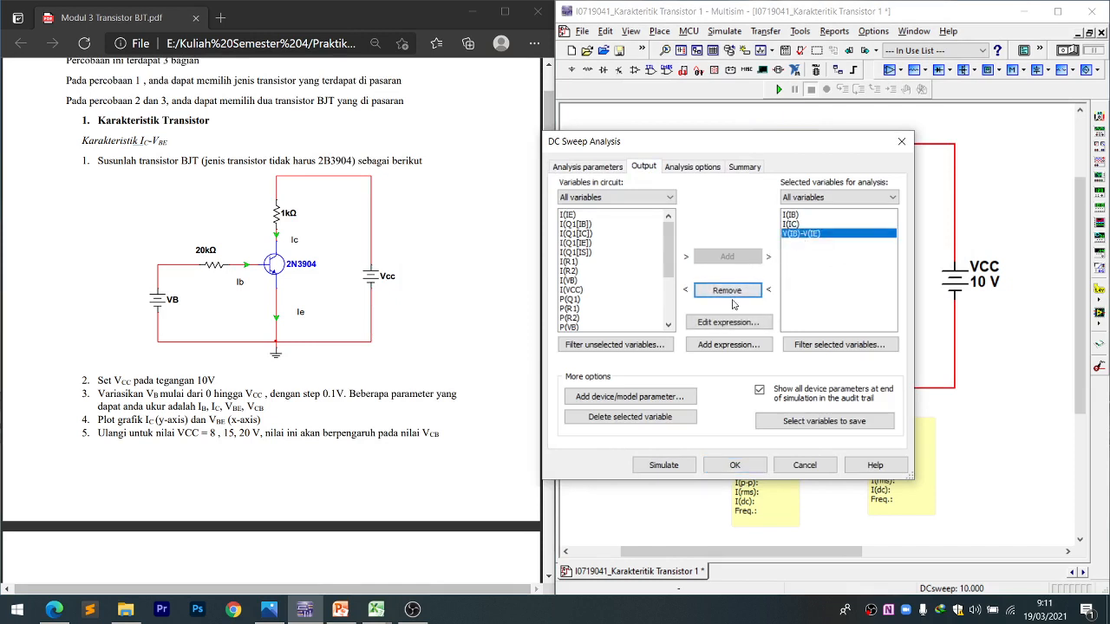
pyautogui.click(739, 293)
pyautogui.click(795, 222)
pyautogui.click(739, 292)
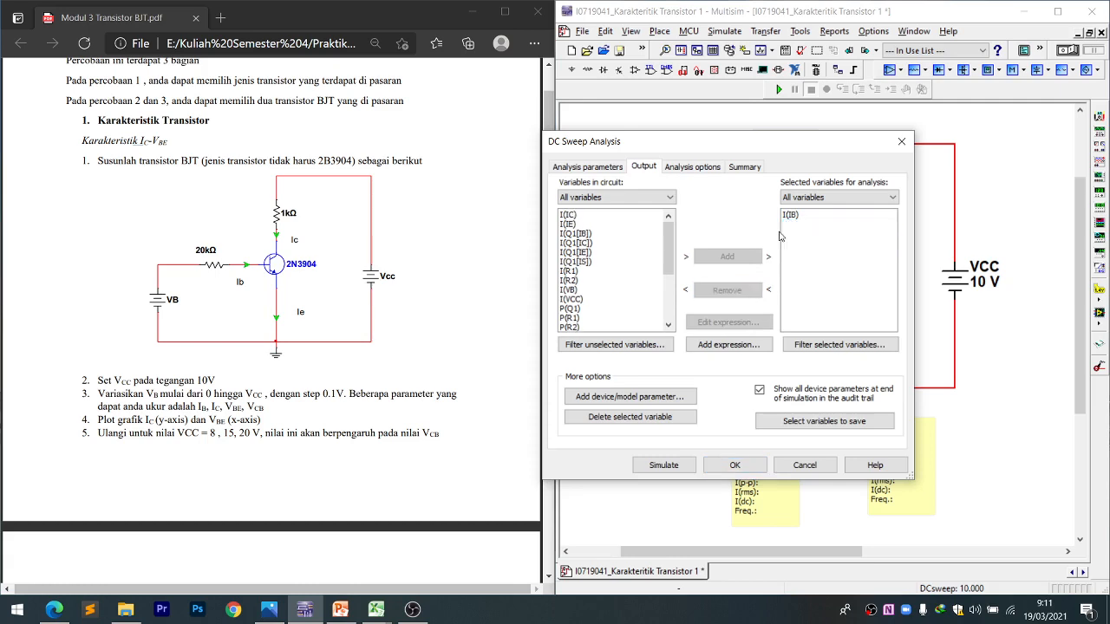
pyautogui.click(792, 216)
pyautogui.click(728, 292)
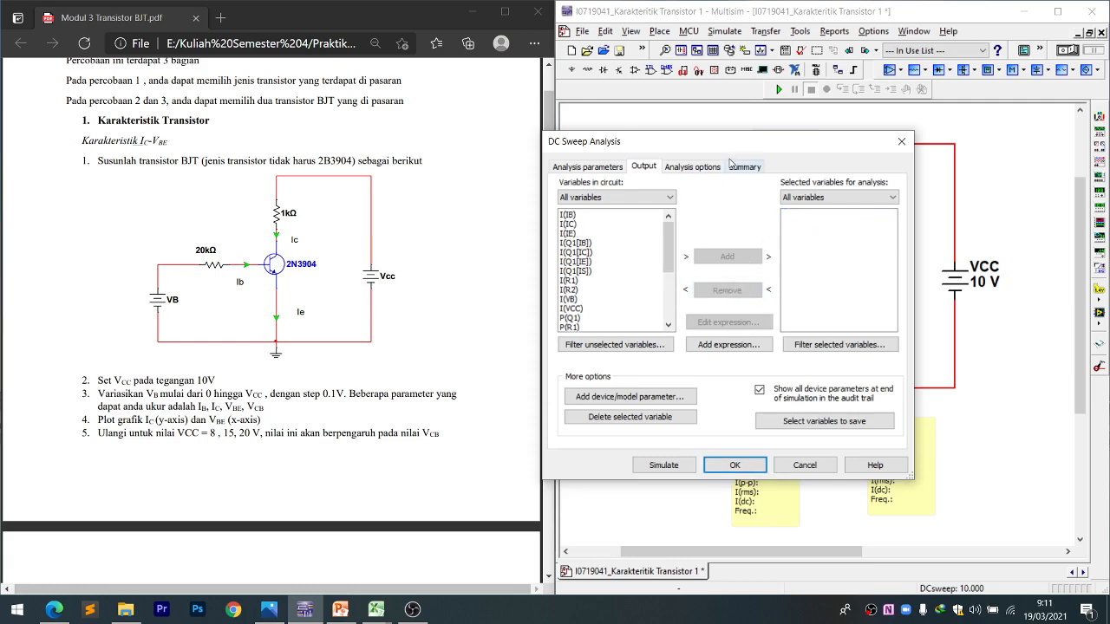
# - Add the currents I(IB) and I(IC) to the selected variables for the analysis
pyautogui.moveTo(729, 145); pyautogui.dragTo(571, 103)
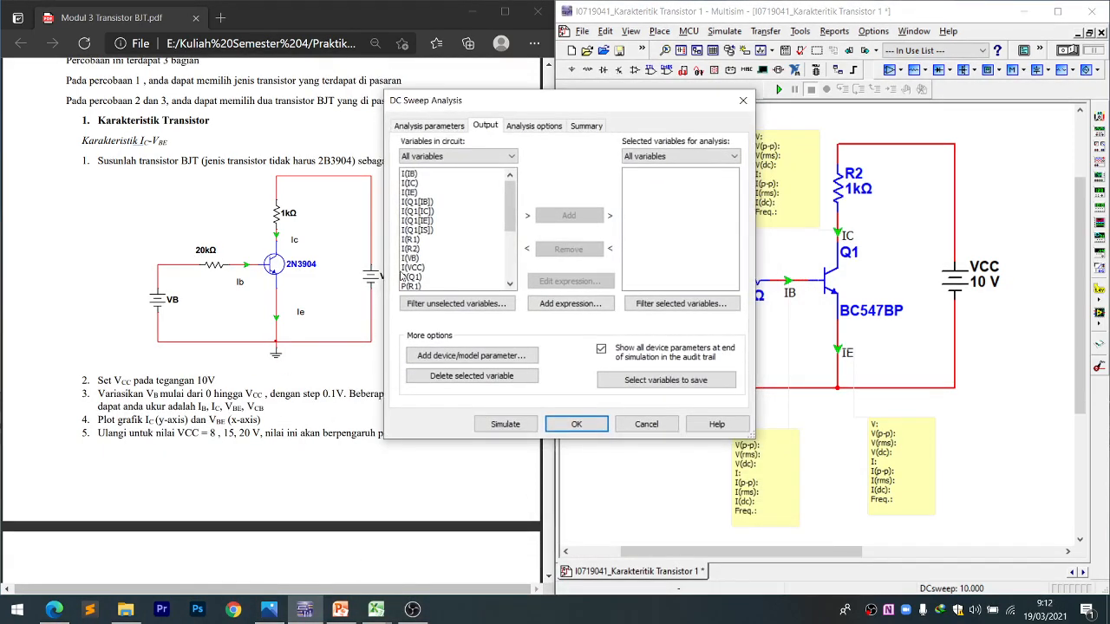
pyautogui.moveTo(576, 108); pyautogui.dragTo(487, 127)
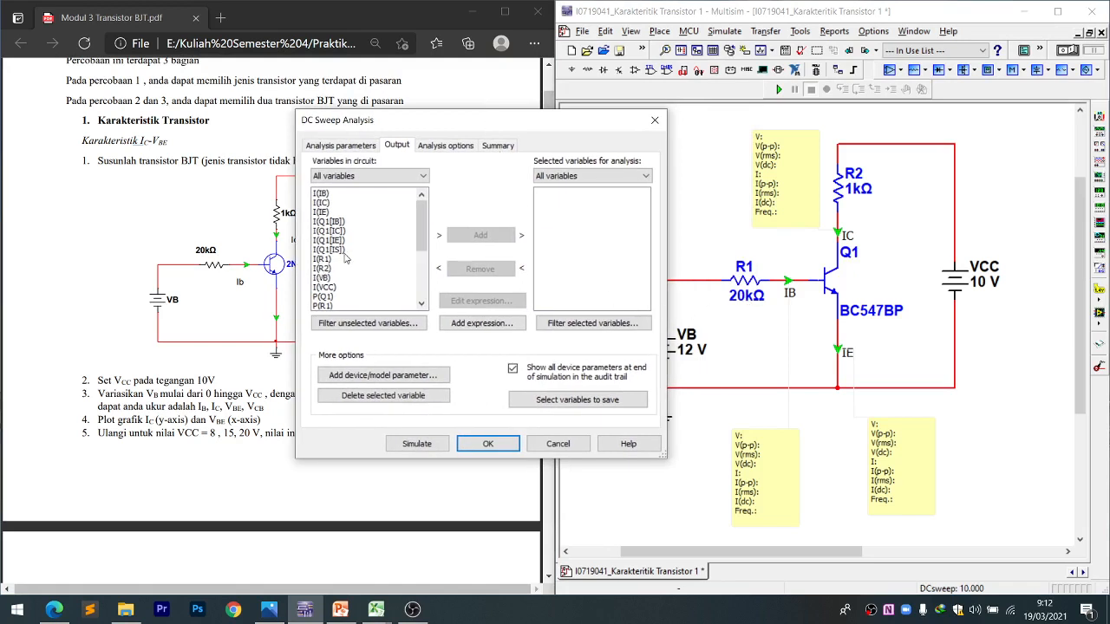
pyautogui.click(318, 195)
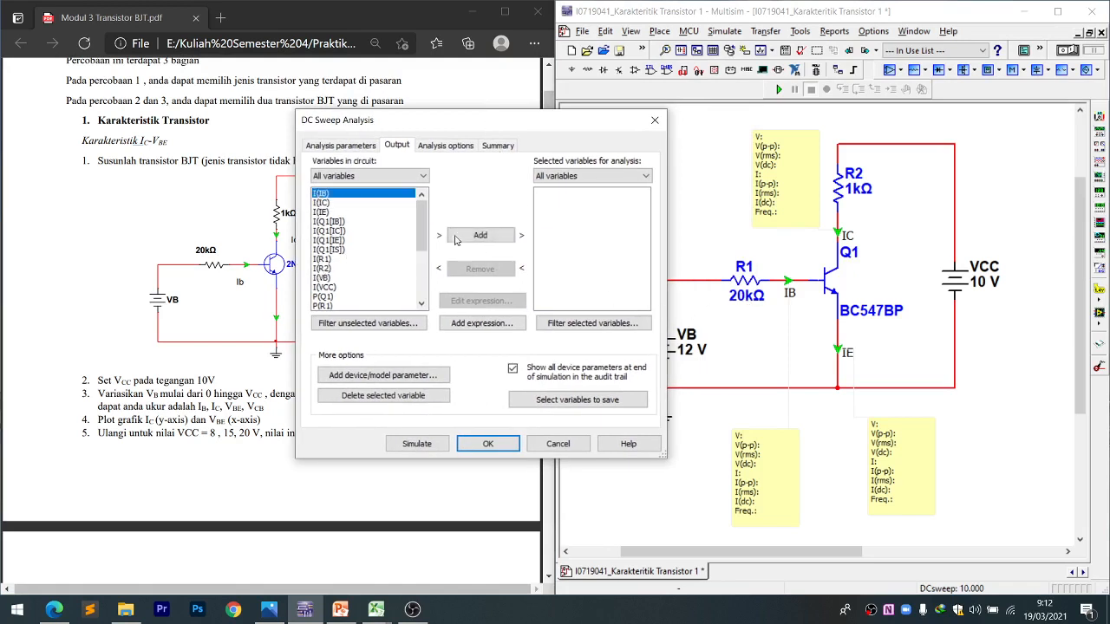
pyautogui.click(481, 235)
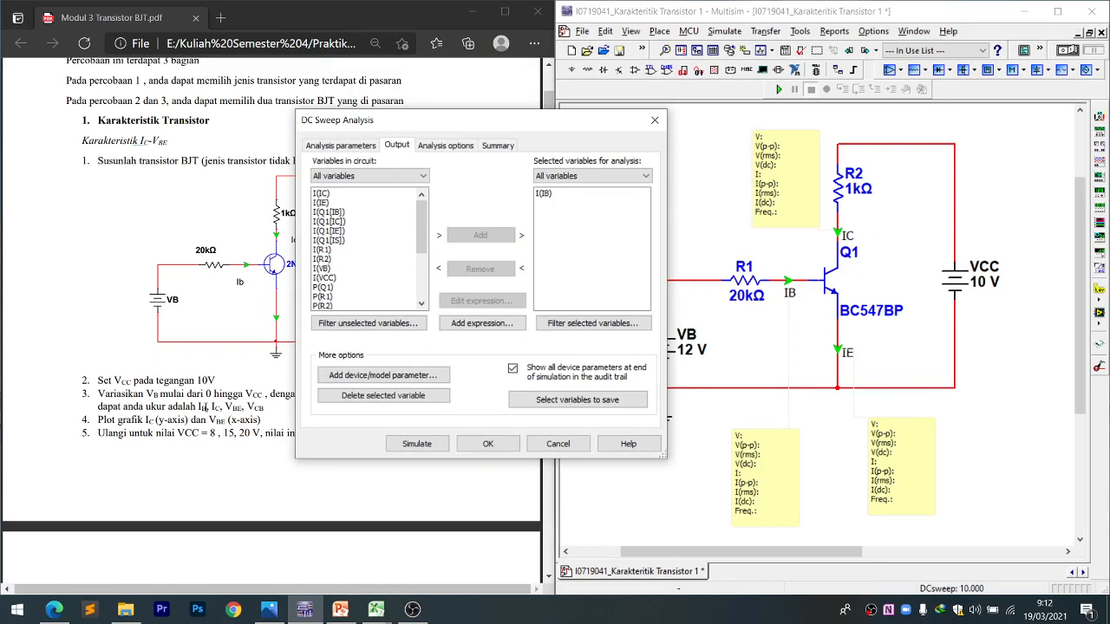
pyautogui.click(334, 194)
pyautogui.click(480, 235)
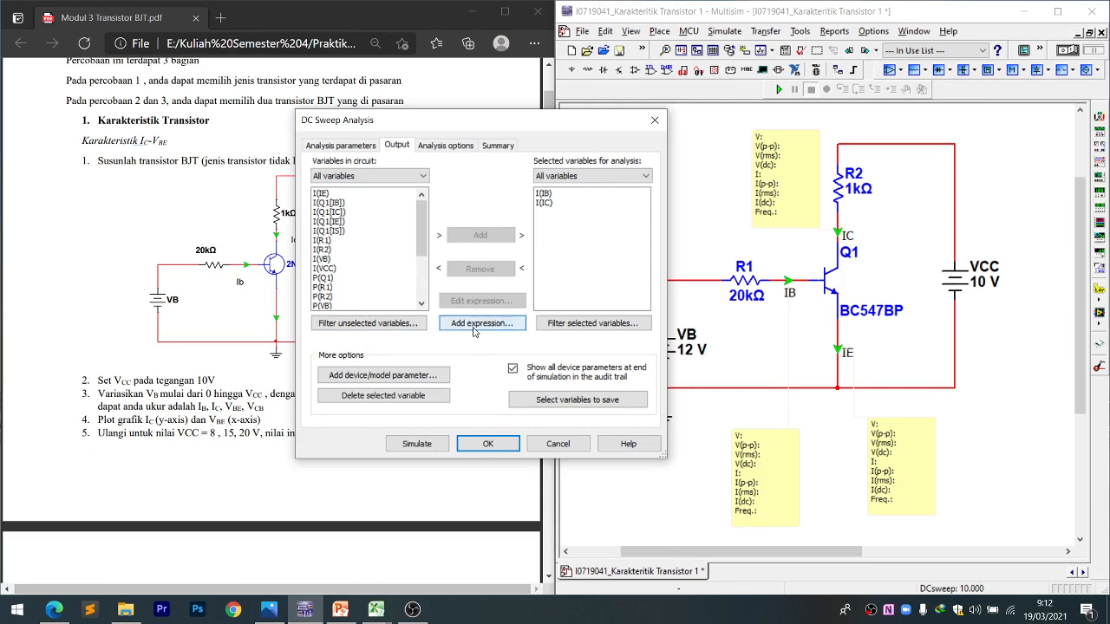
# - Add the expression V(IB)-V(IE) to the sweep outputs to represent VBE
pyautogui.click(474, 322)
pyautogui.moveTo(476, 146); pyautogui.dragTo(388, 180)
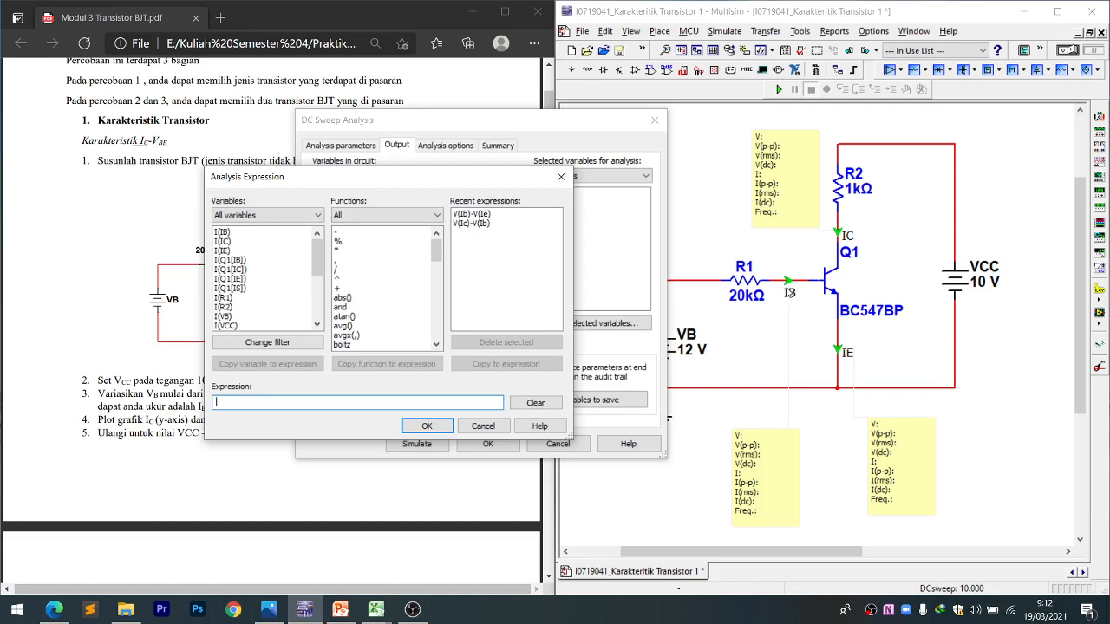
pyautogui.scroll(-4, 299, 286)
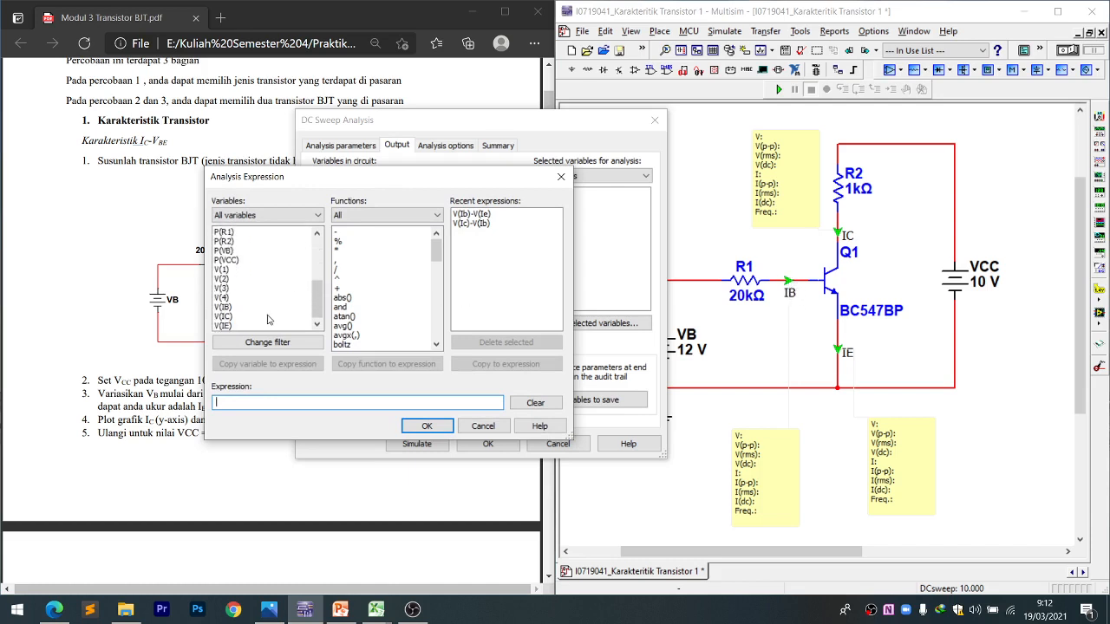
pyautogui.click(245, 308)
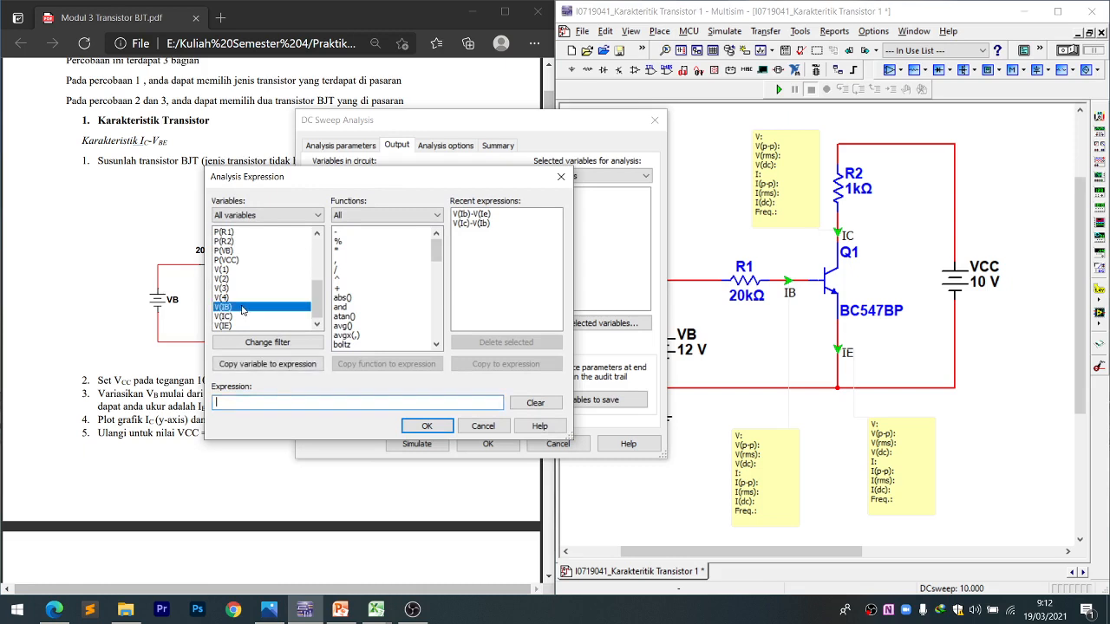
pyautogui.doubleClick(261, 310)
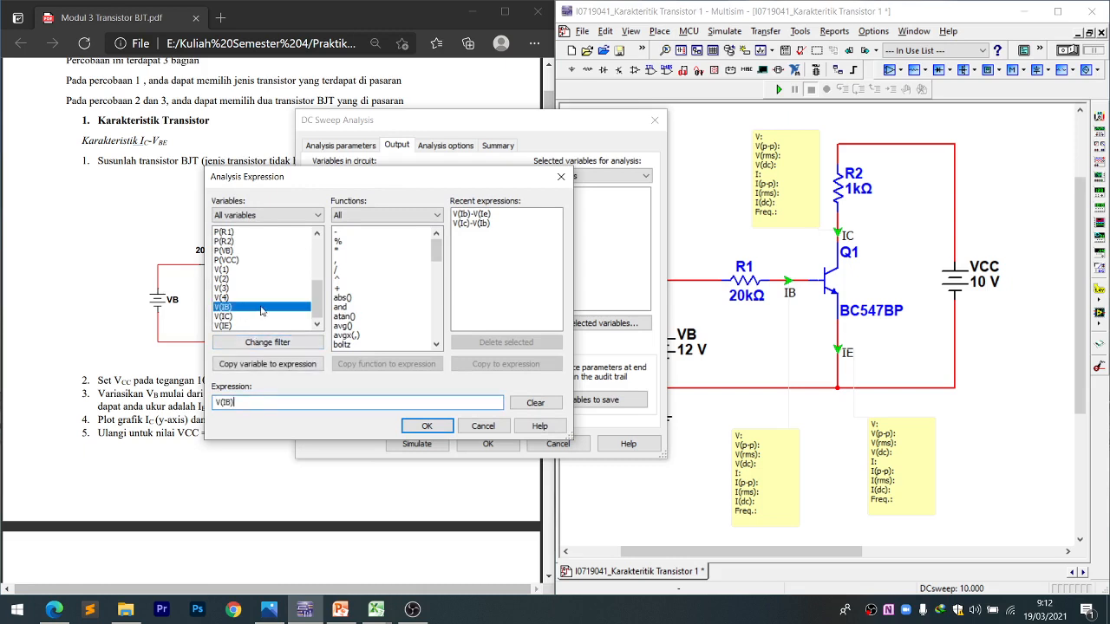
pyautogui.doubleClick(363, 232)
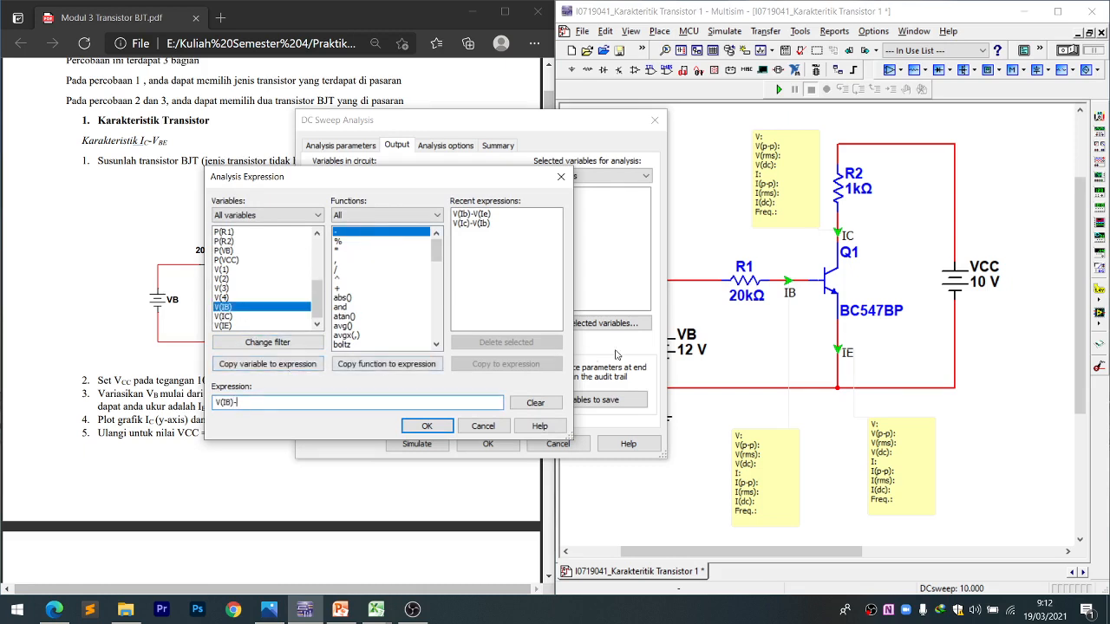
pyautogui.doubleClick(222, 326)
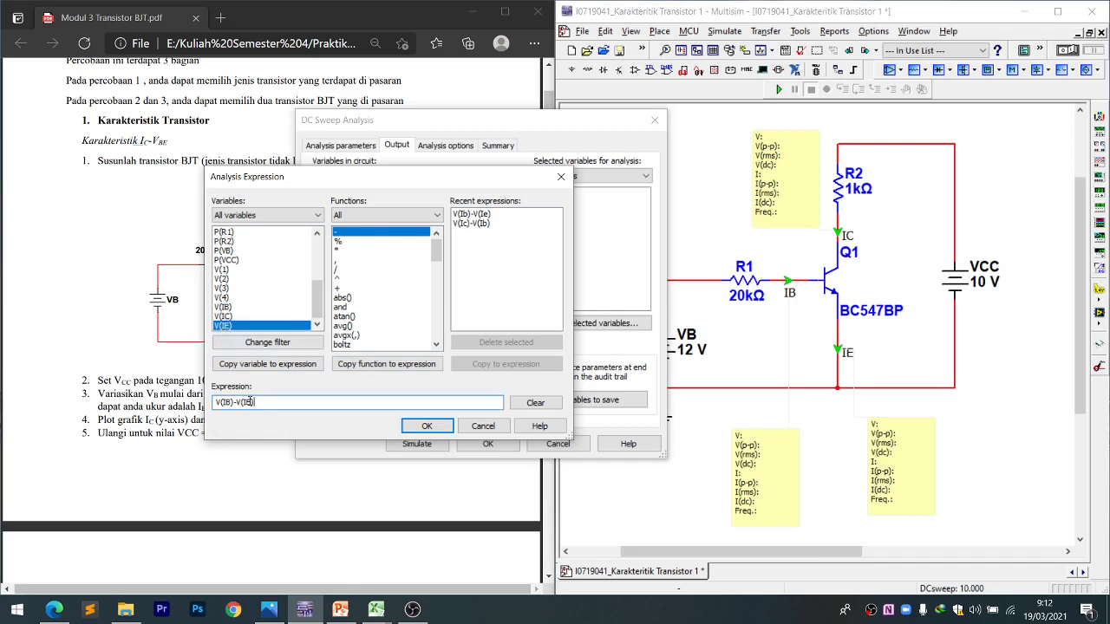
pyautogui.click(427, 426)
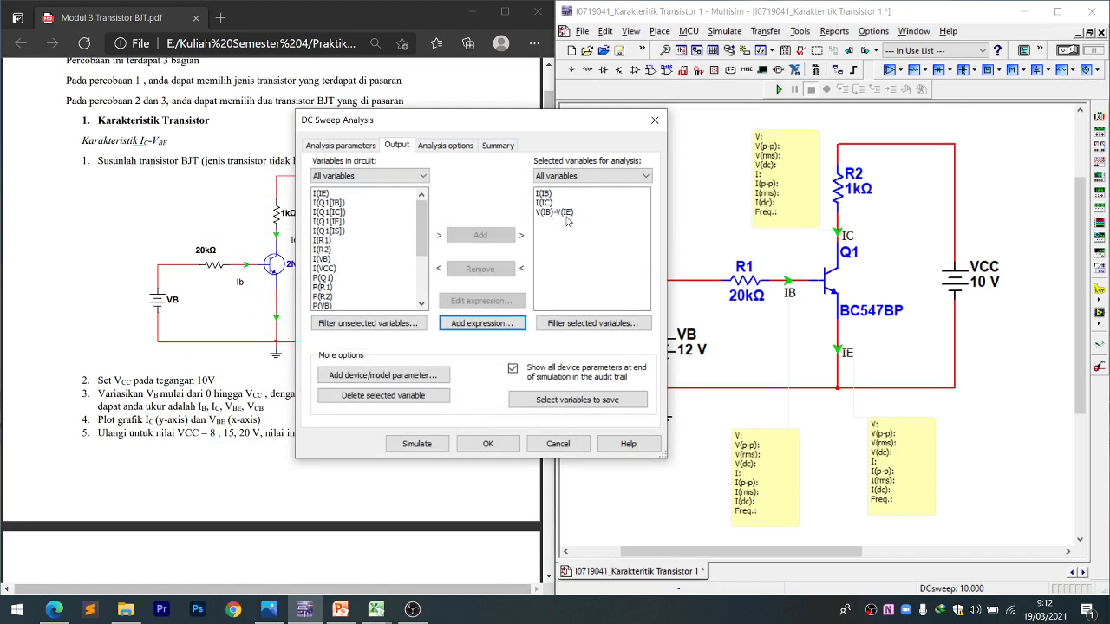
# - Add the expression V(IC)-V(IB) to the sweep outputs to represent VCB
pyautogui.moveTo(523, 126); pyautogui.dragTo(645, 137)
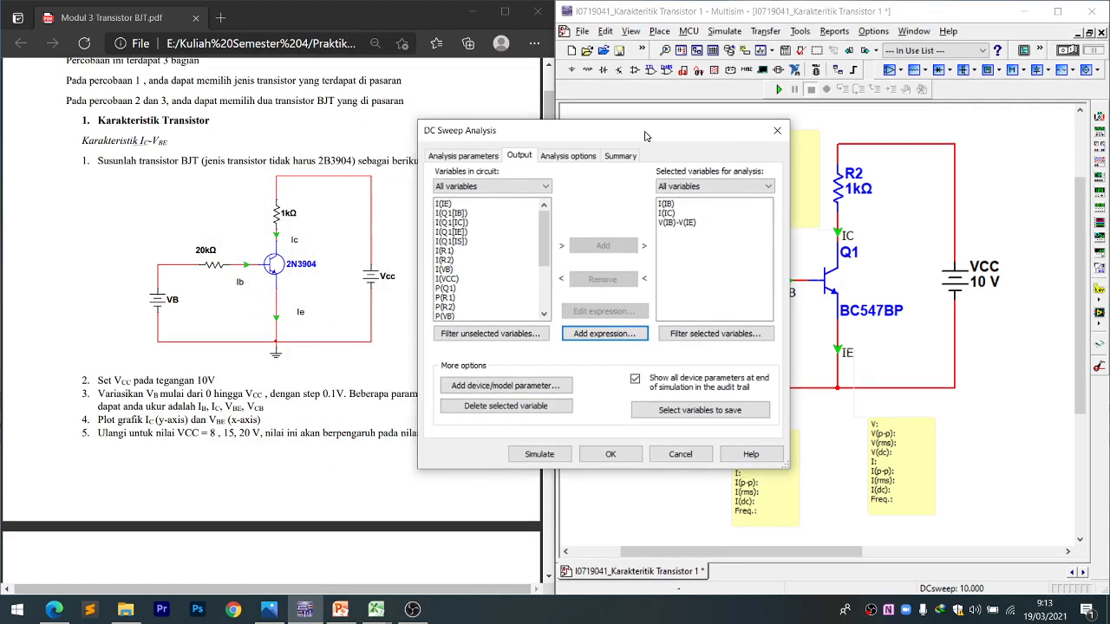
pyautogui.click(592, 338)
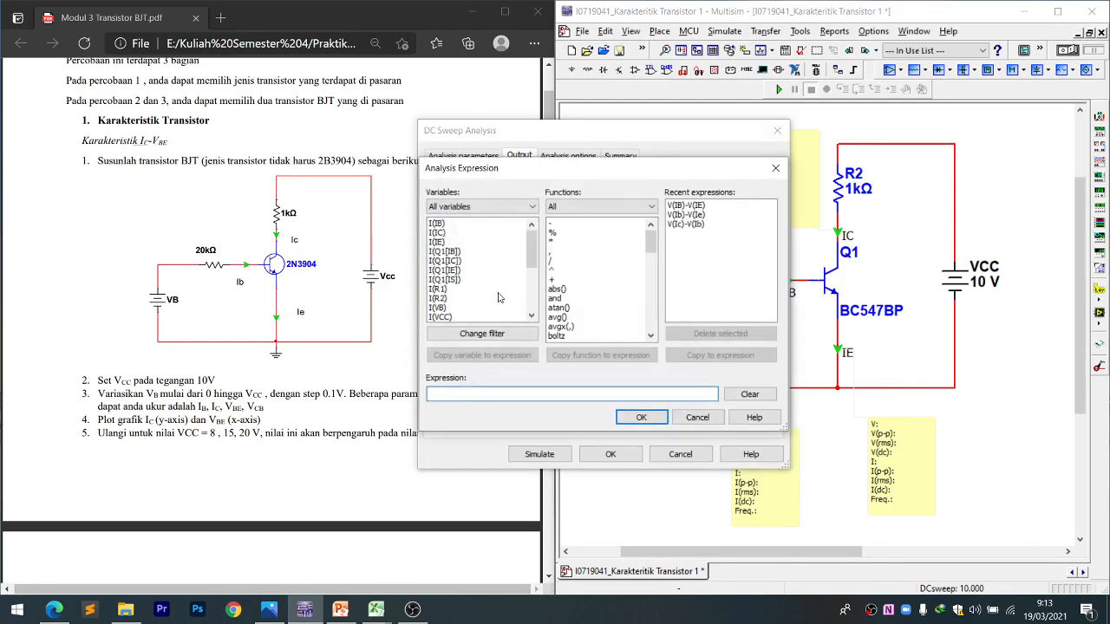
pyautogui.scroll(-3, 475, 306)
pyautogui.doubleClick(466, 308)
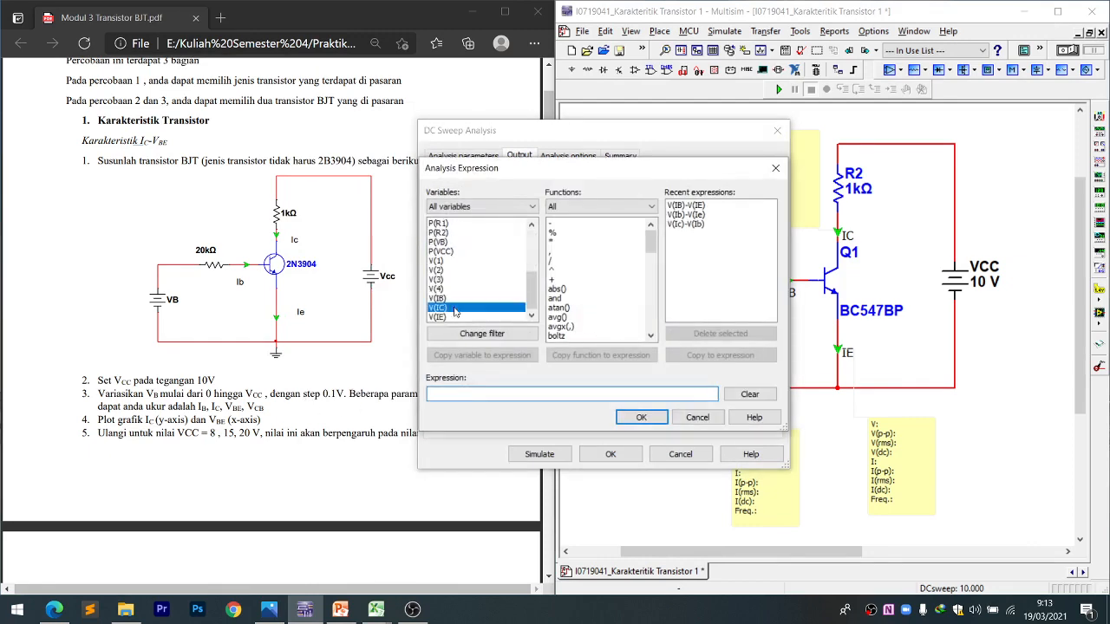
pyautogui.doubleClick(573, 224)
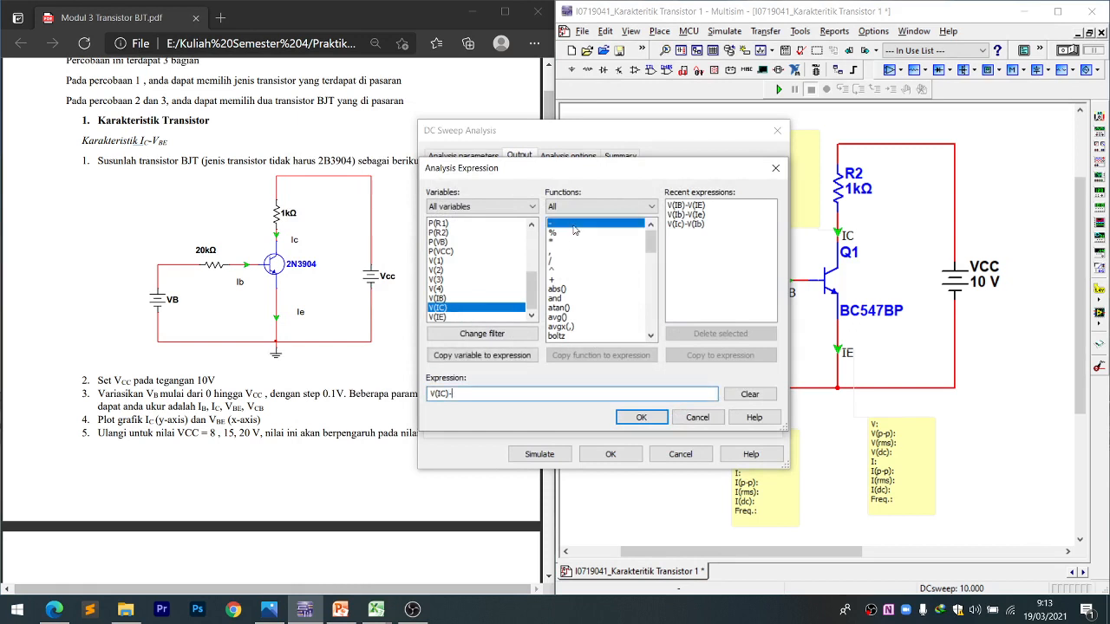
pyautogui.doubleClick(437, 298)
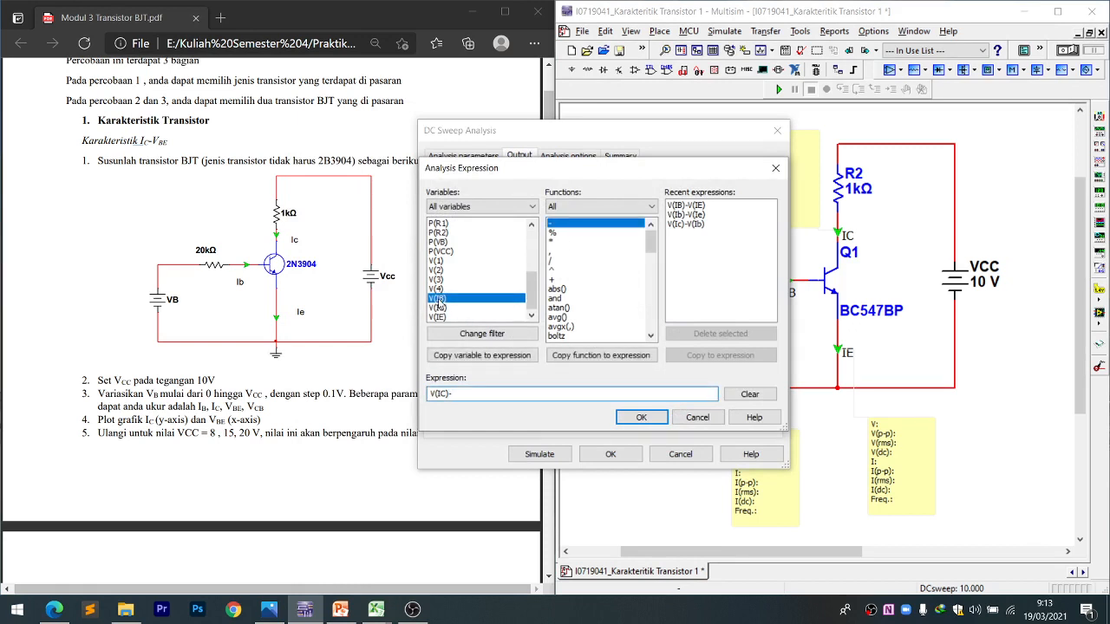
pyautogui.click(630, 423)
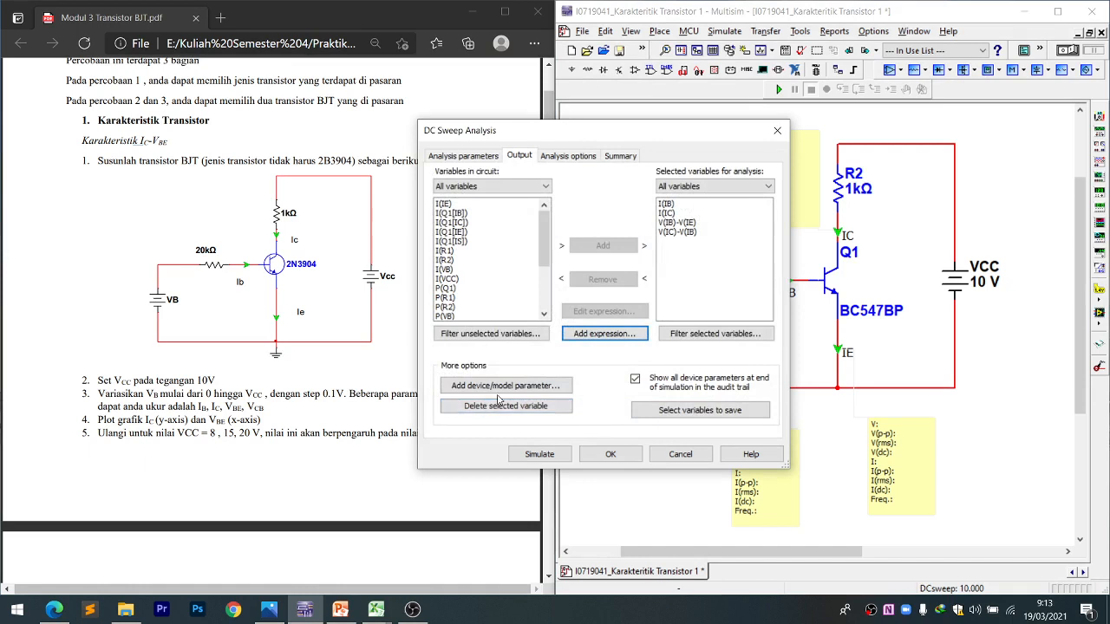
# - Run the DC sweep simulation and check item 4 of the module for the required IC versus VBE plot
pyautogui.click(540, 454)
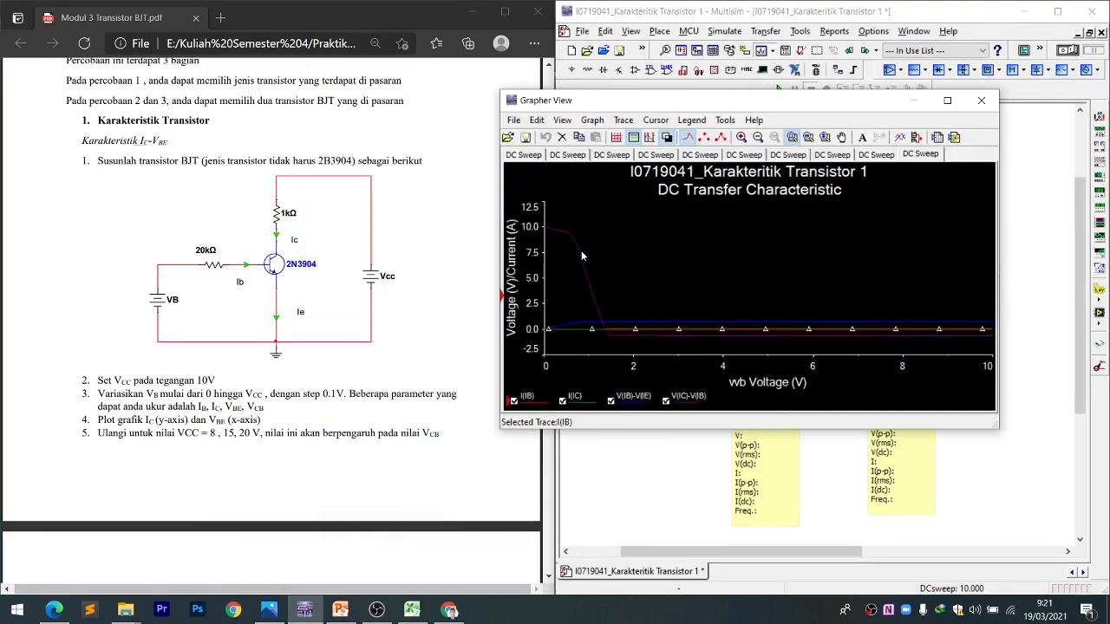
pyautogui.moveTo(691, 102); pyautogui.dragTo(589, 56)
pyautogui.scroll(2, 203, 411)
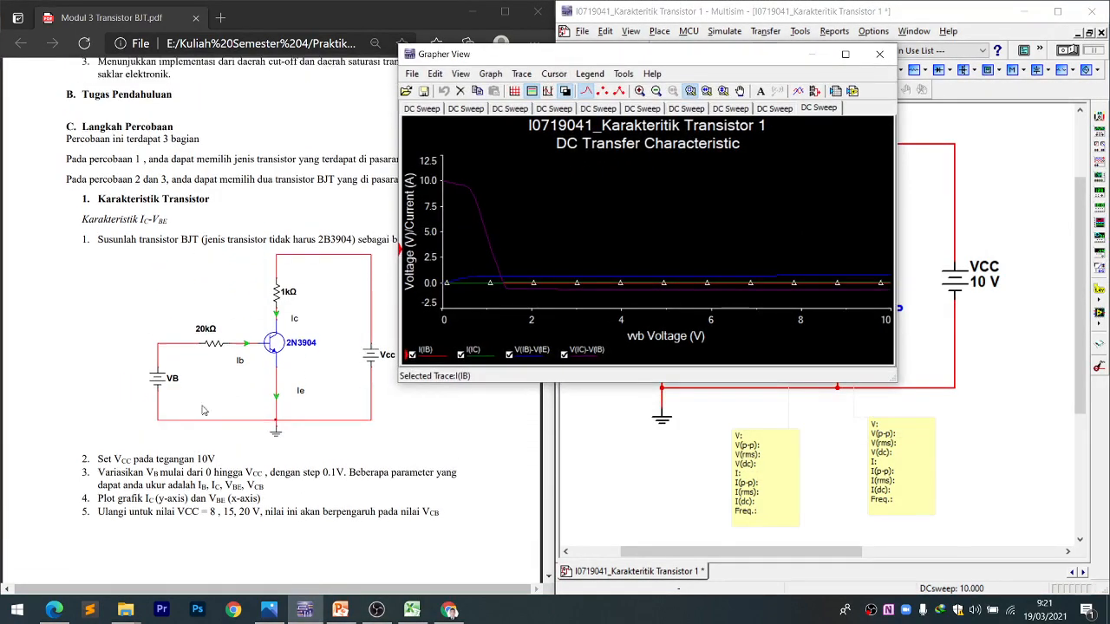
pyautogui.scroll(-2, 161, 498)
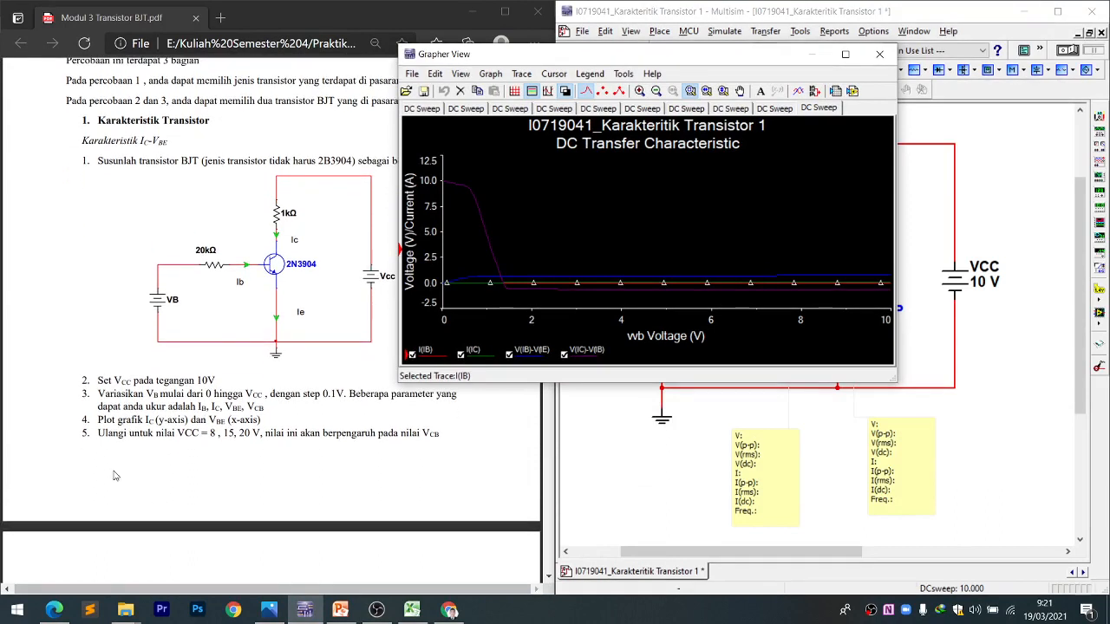
pyautogui.moveTo(97, 420); pyautogui.dragTo(160, 422)
pyautogui.click(180, 431)
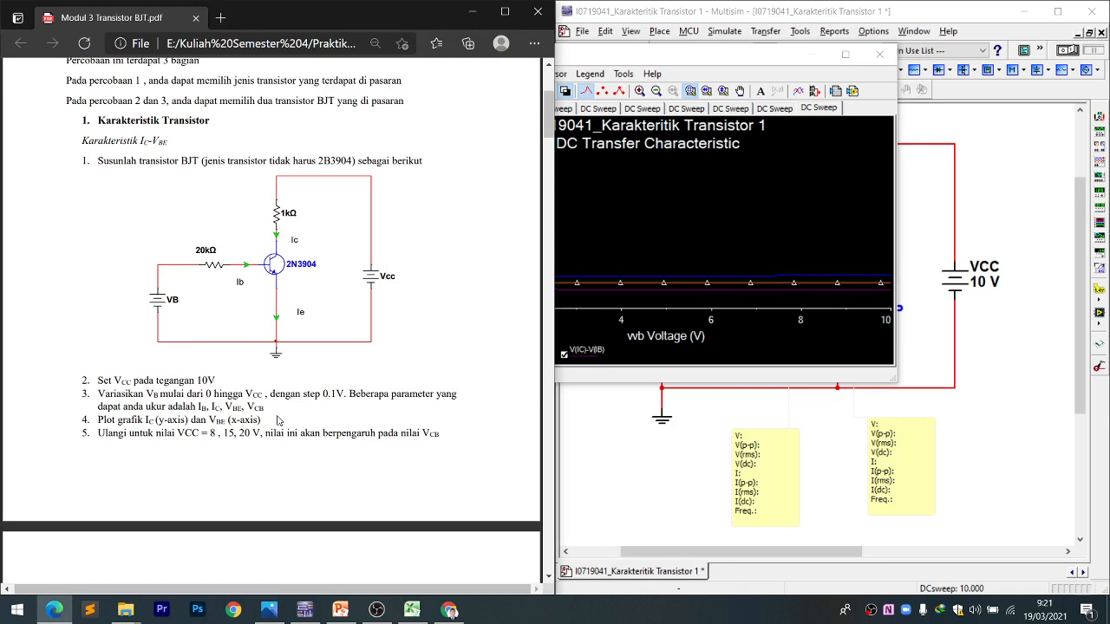
pyautogui.click(650, 64)
pyautogui.click(413, 74)
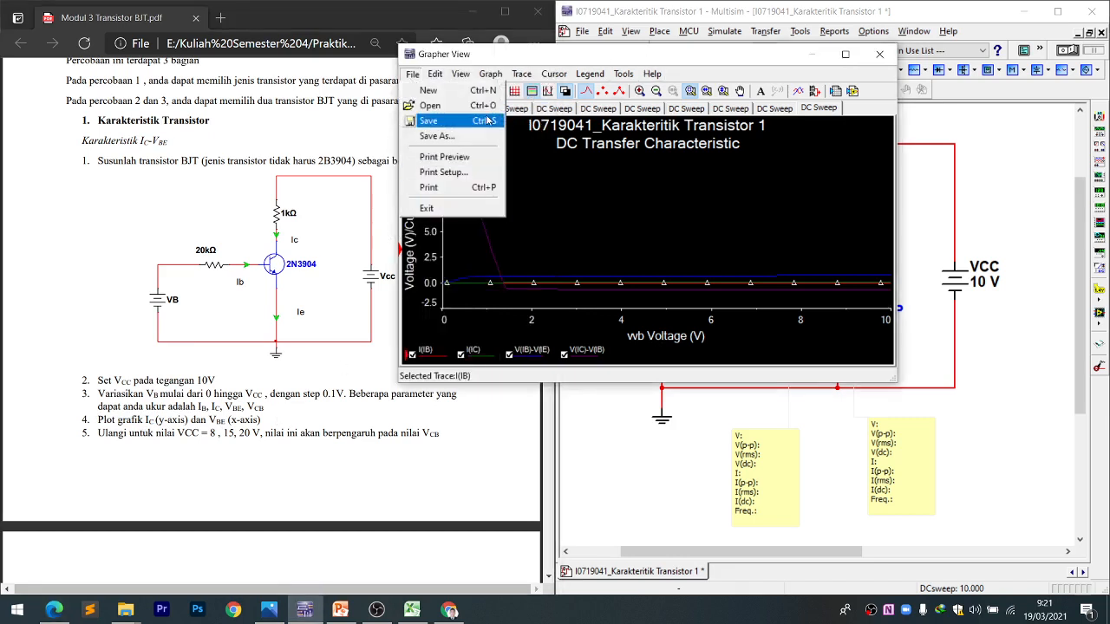
pyautogui.click(466, 139)
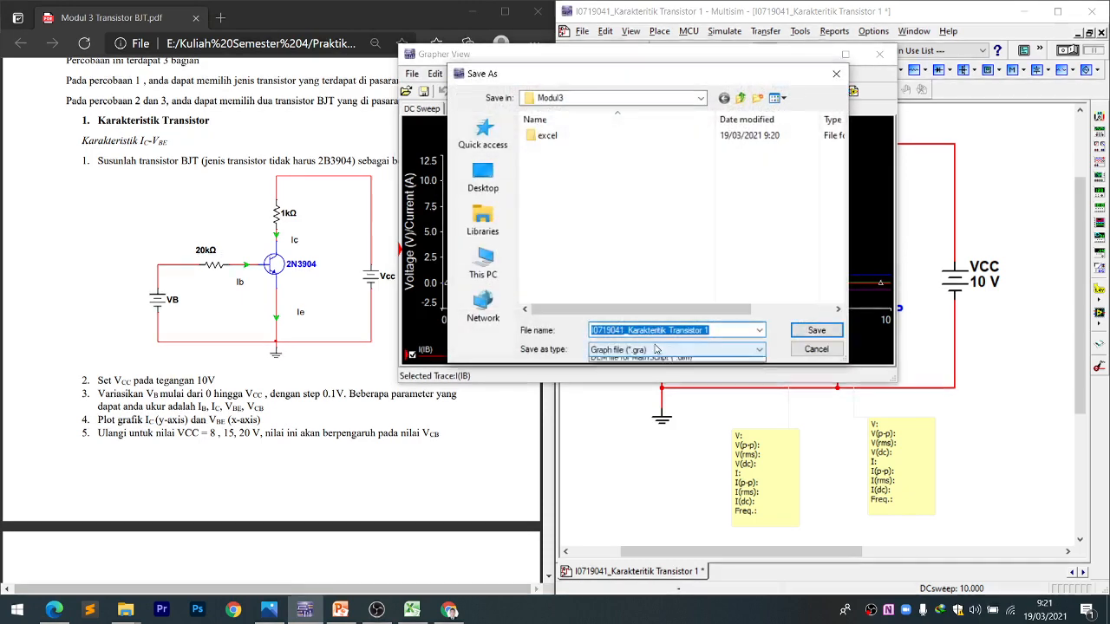
pyautogui.click(676, 349)
pyautogui.click(609, 401)
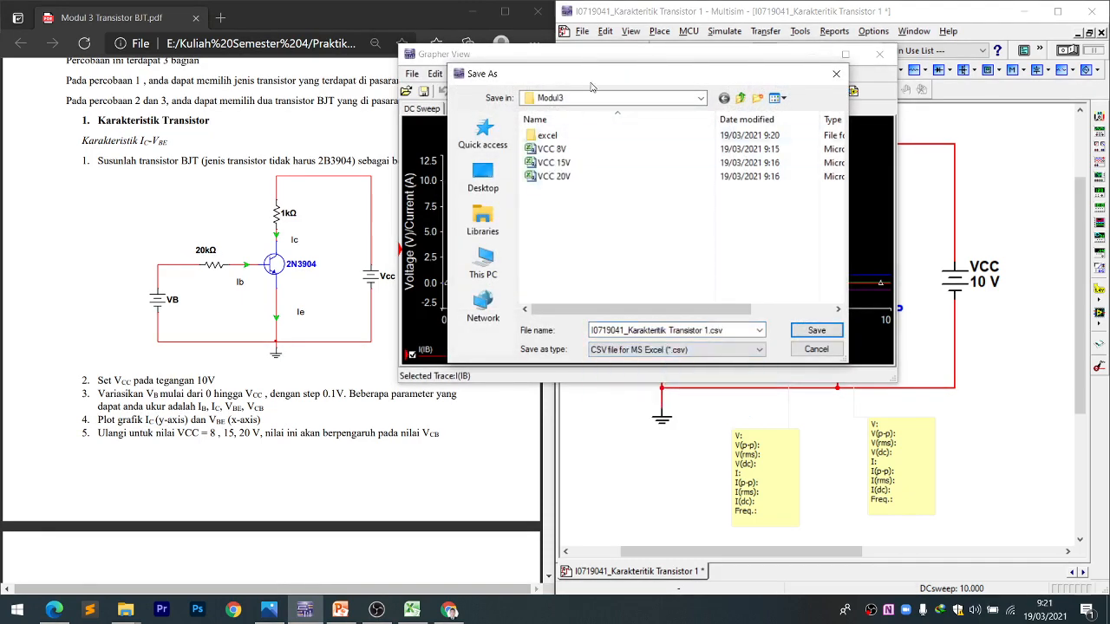
pyautogui.click(838, 76)
pyautogui.click(879, 53)
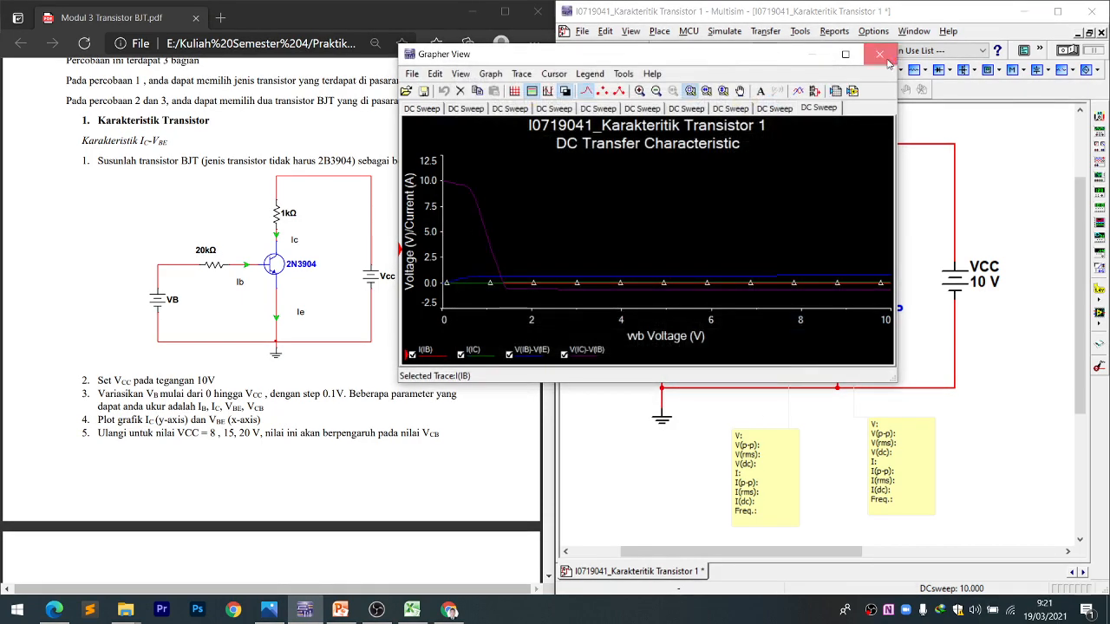
# - Read items 4 and 5 of the module for the required graph axes and the VCC values to repeat
pyautogui.click(262, 422)
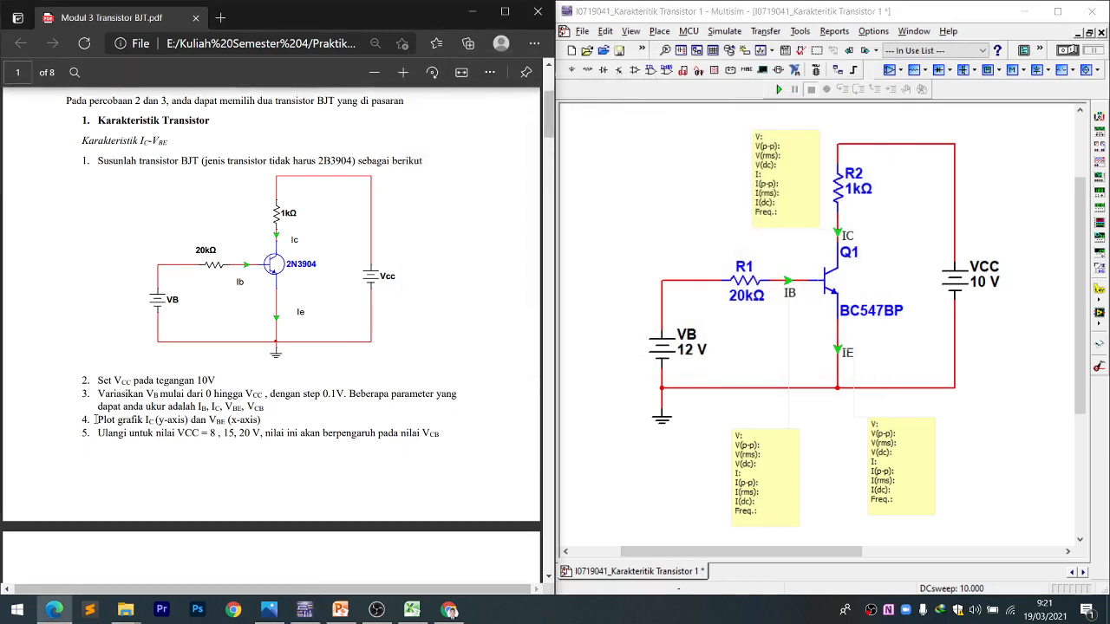
pyautogui.moveTo(97, 421); pyautogui.dragTo(245, 422)
pyautogui.click(284, 460)
pyautogui.scroll(-2, 184, 355)
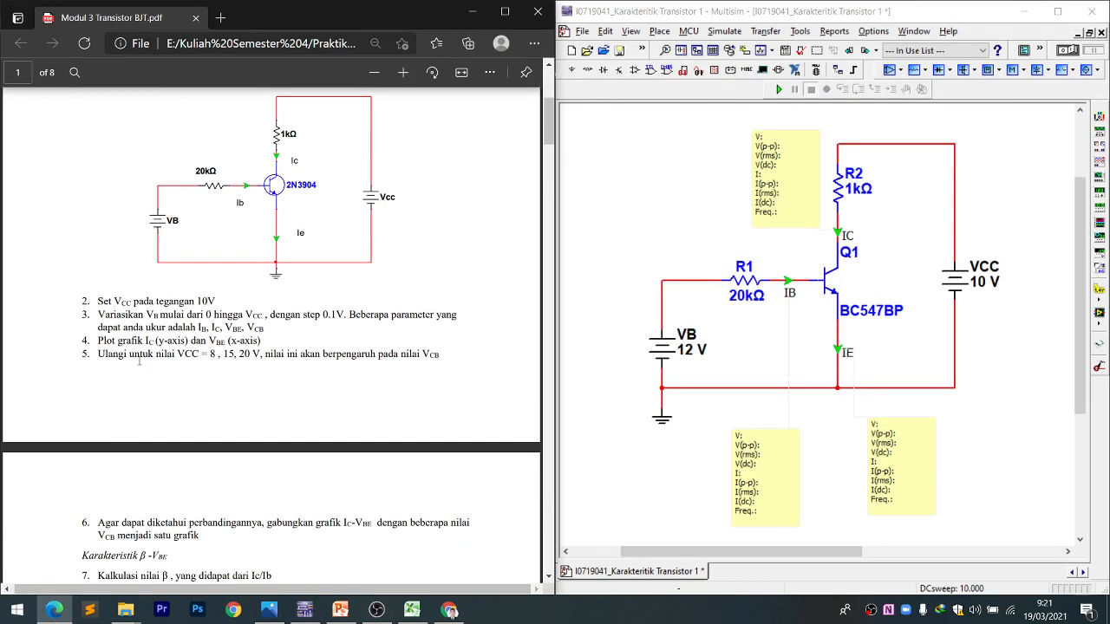
pyautogui.moveTo(205, 358); pyautogui.dragTo(238, 357)
pyautogui.click(316, 364)
pyautogui.scroll(2, 413, 360)
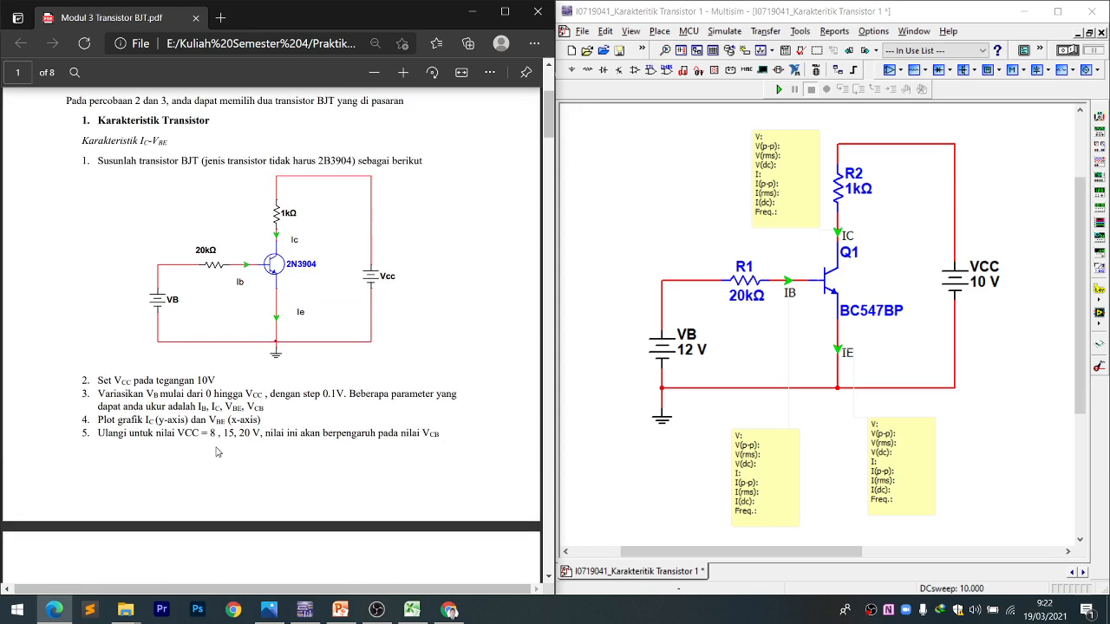
# - Set the VCC source voltage to 8 V
pyautogui.doubleClick(984, 282)
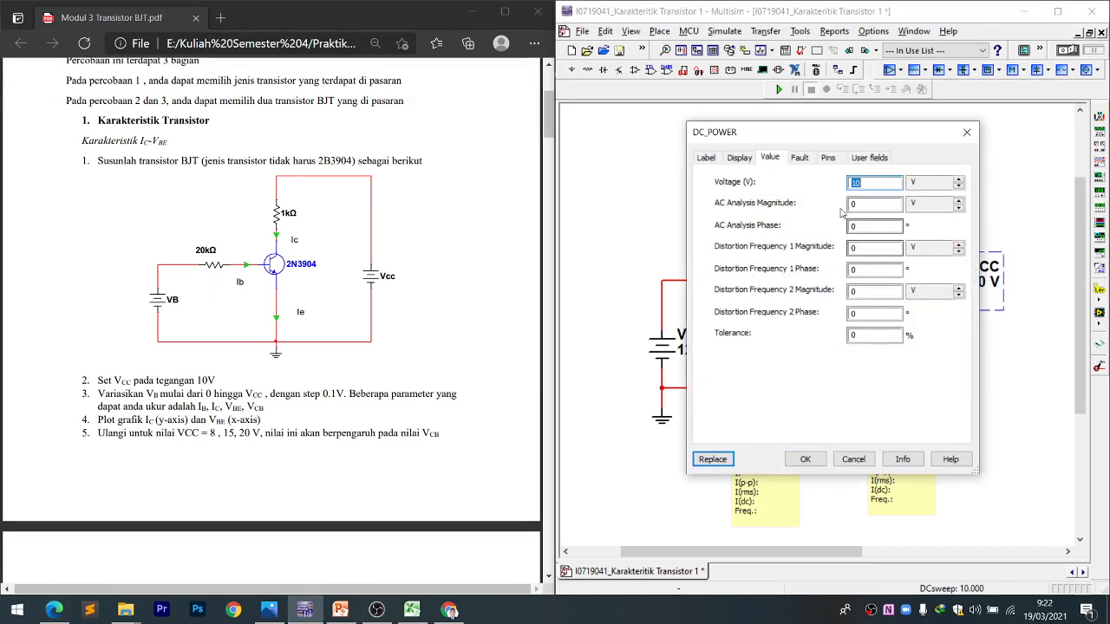
pyautogui.write('8')
pyautogui.press('Return')
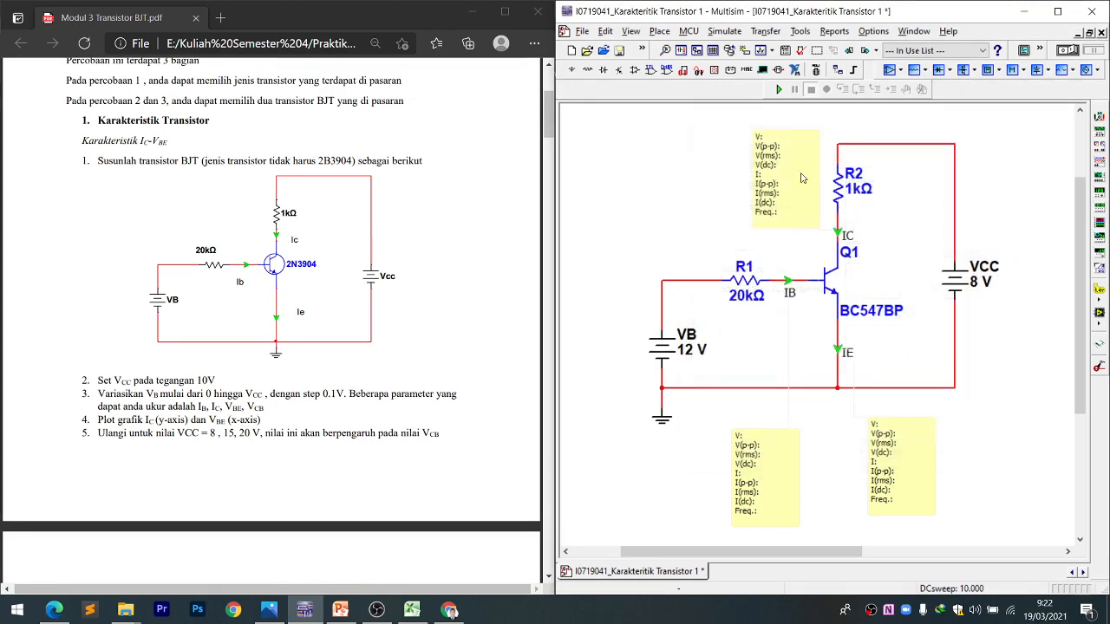
# - Set the DC sweep's stop value for VB to 8 V and check it against item 3 of the module
pyautogui.click(725, 31)
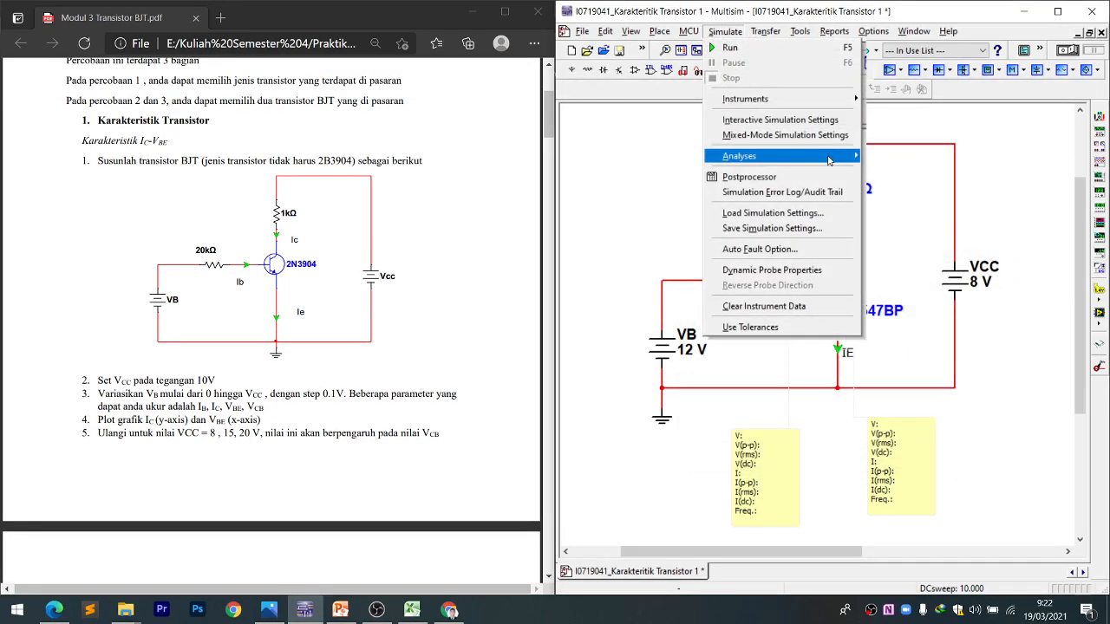
pyautogui.moveTo(831, 158)
pyautogui.click(921, 271)
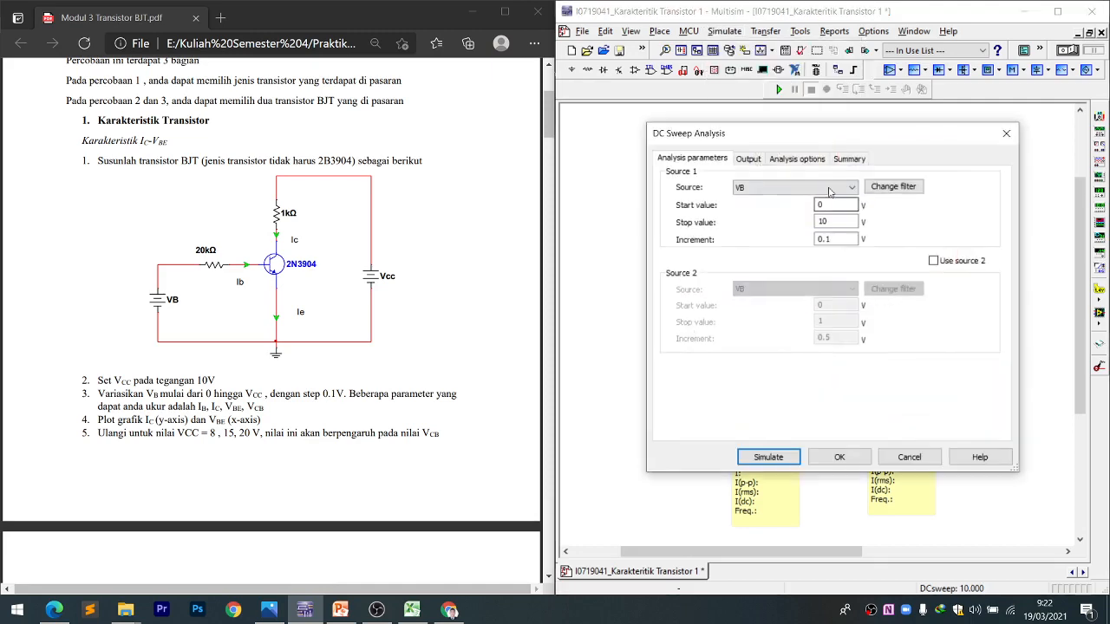
pyautogui.moveTo(803, 132); pyautogui.dragTo(630, 139)
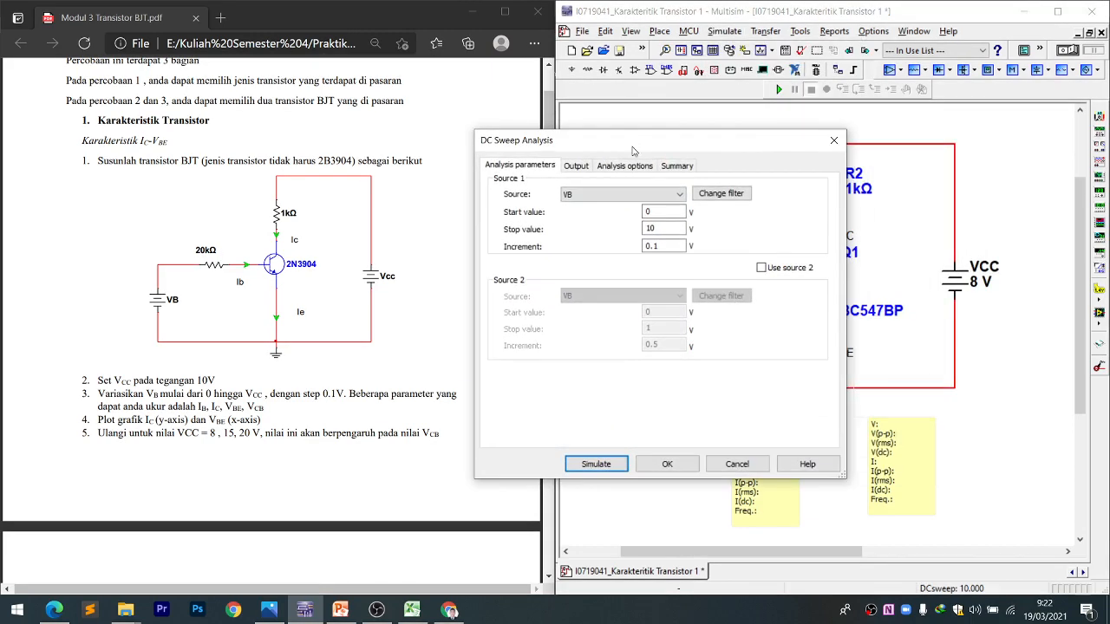
pyautogui.click(666, 227)
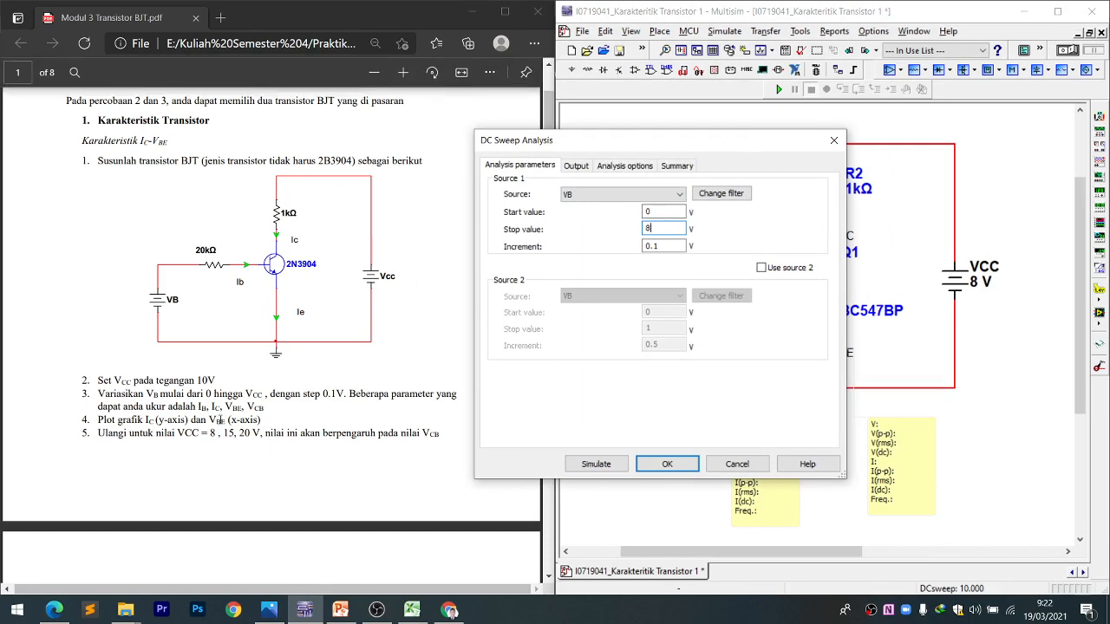
pyautogui.click(113, 381)
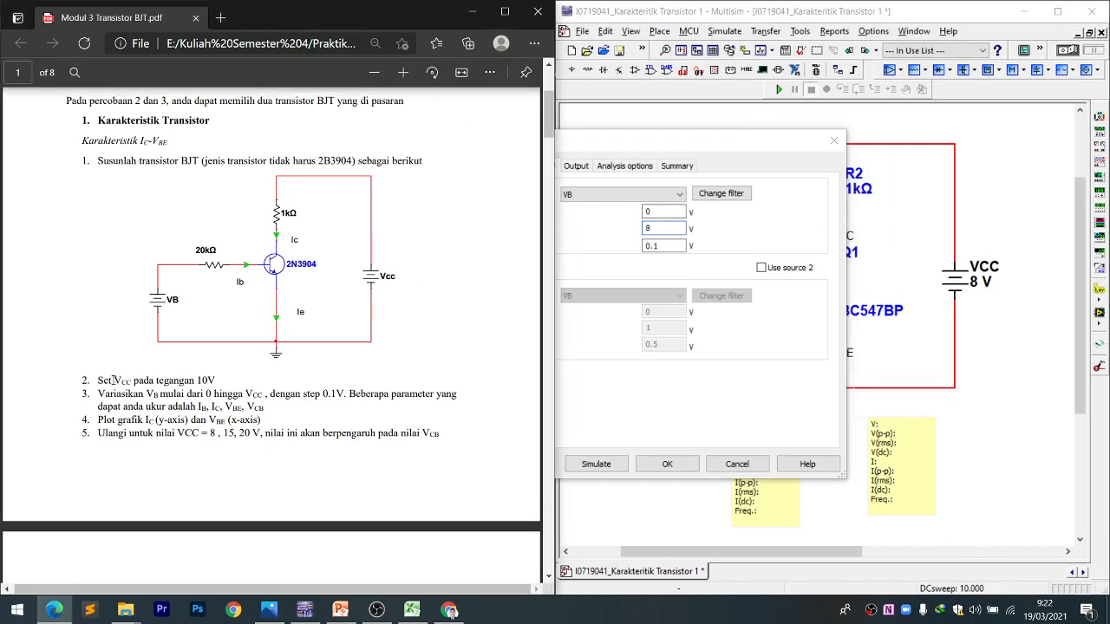
pyautogui.moveTo(144, 394); pyautogui.dragTo(266, 396)
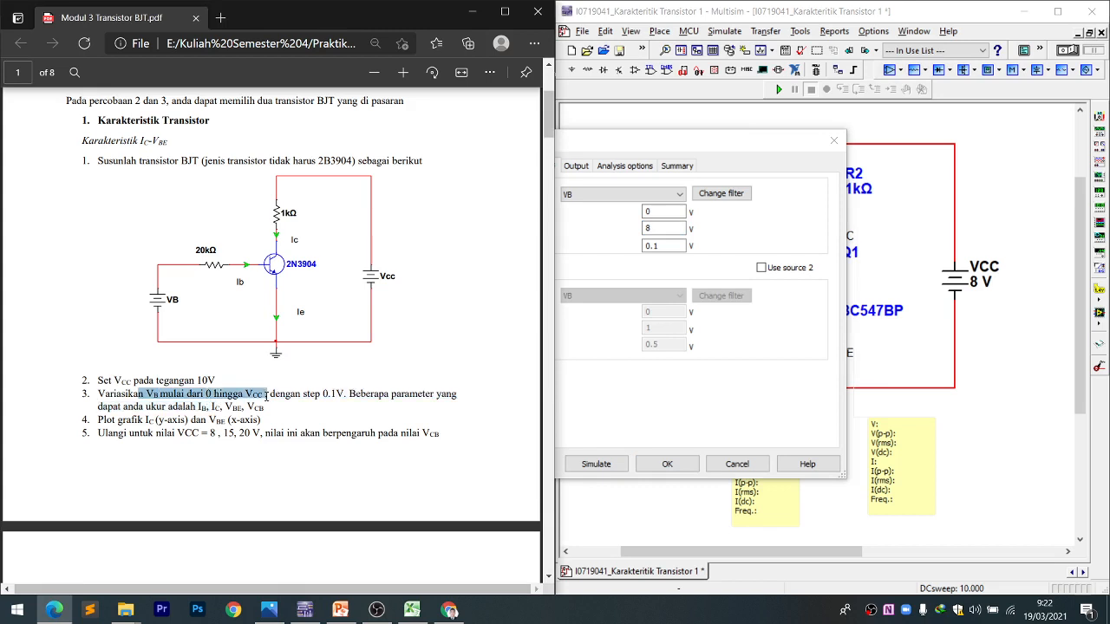
pyautogui.click(798, 246)
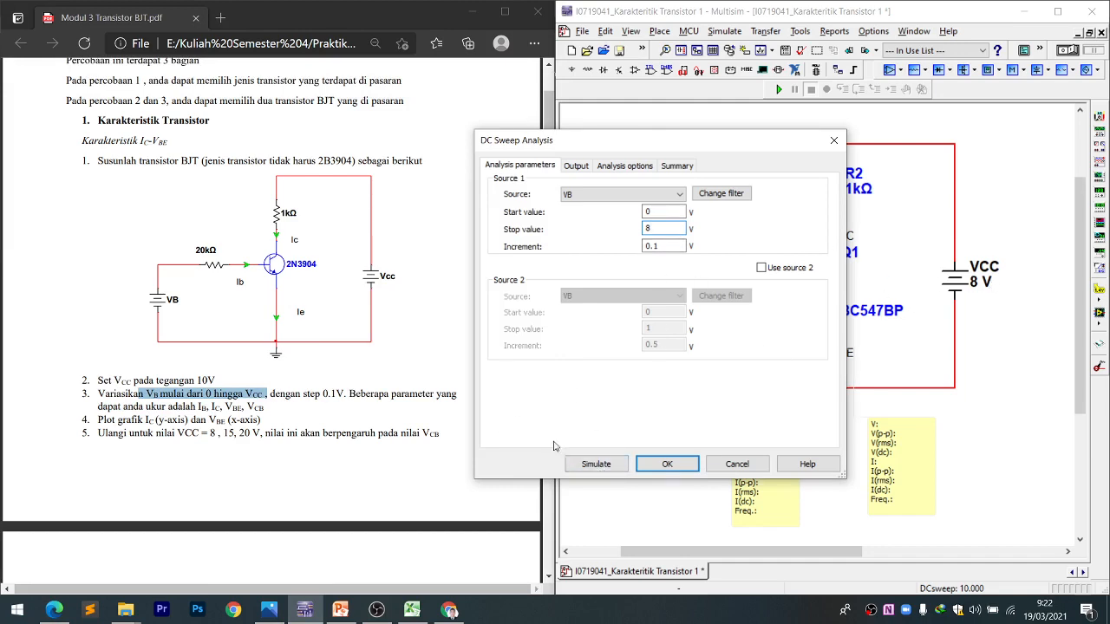
# - Run the DC sweep simulation for VCC 8 V and close the resulting graph window
pyautogui.click(590, 470)
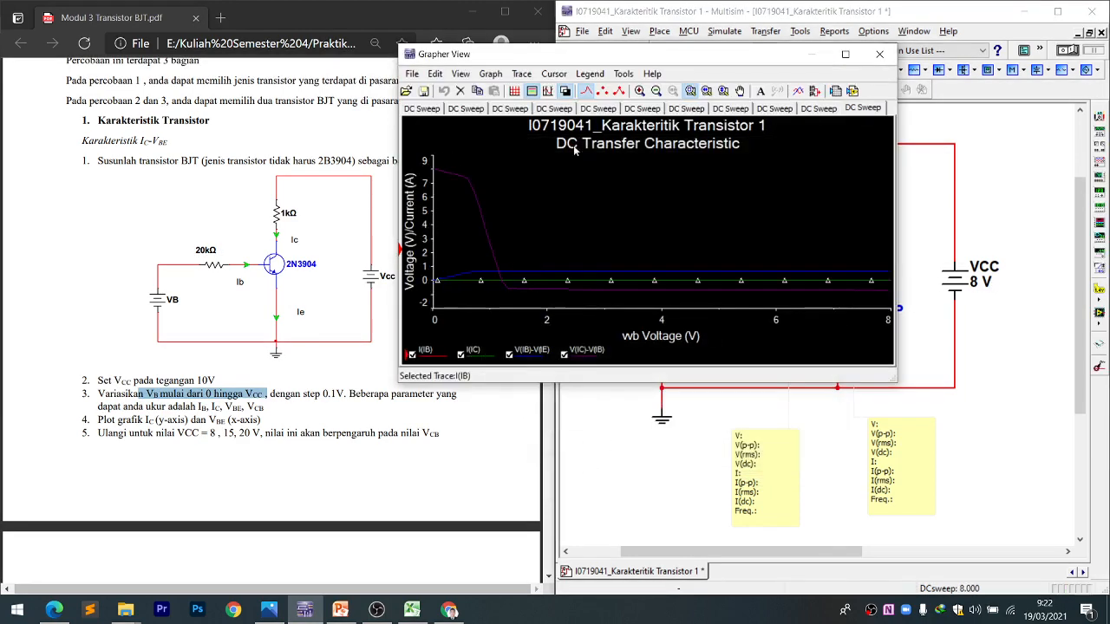
pyautogui.moveTo(500, 55); pyautogui.dragTo(593, 90)
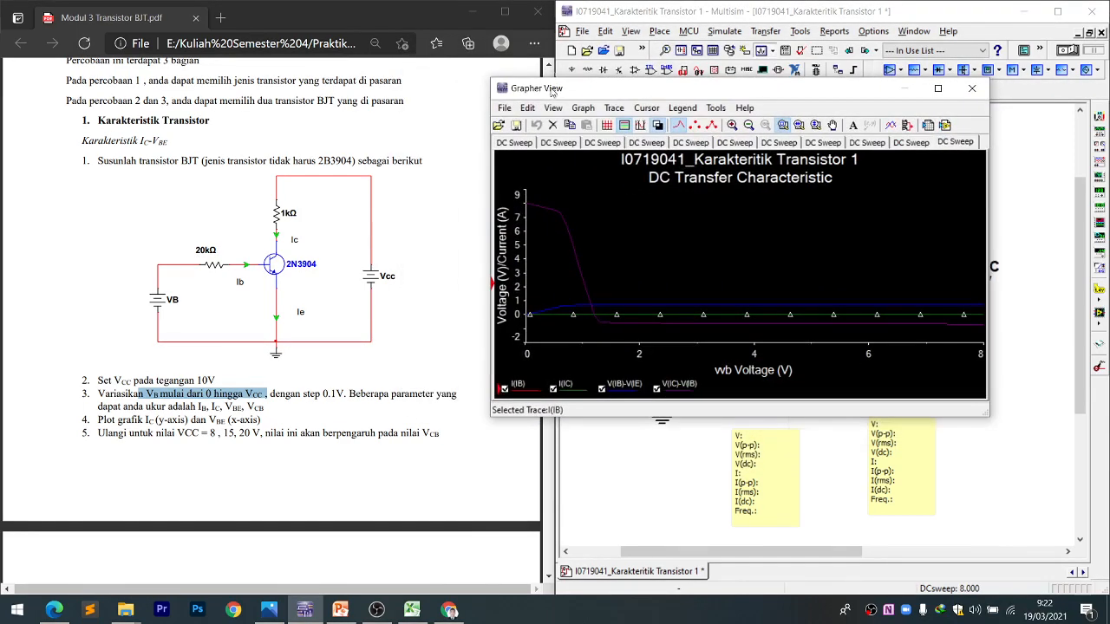
pyautogui.click(501, 108)
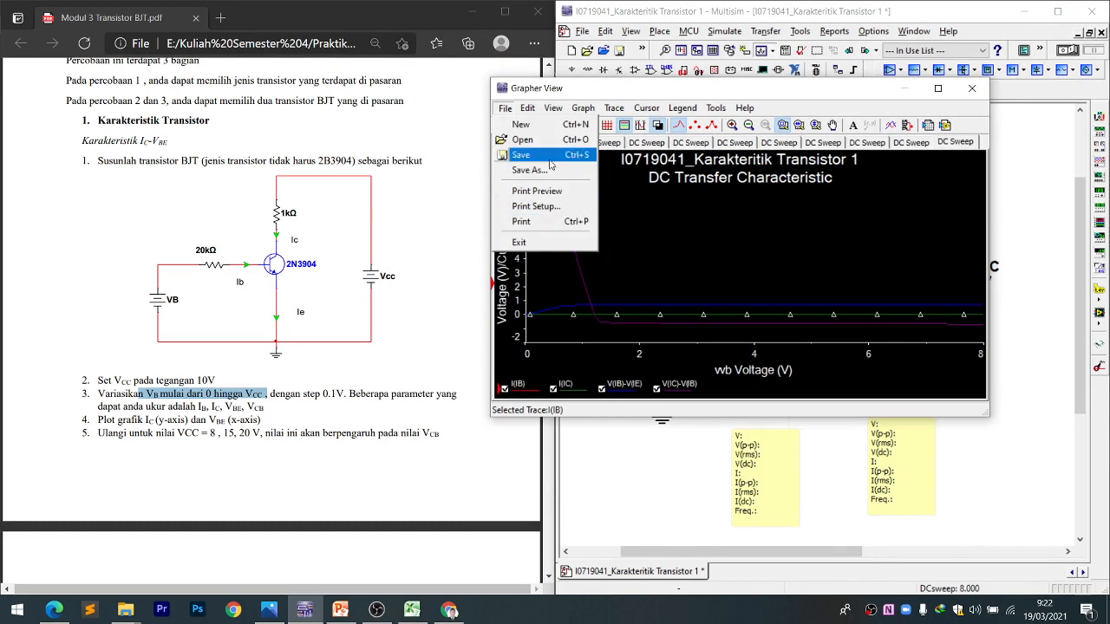
pyautogui.click(972, 87)
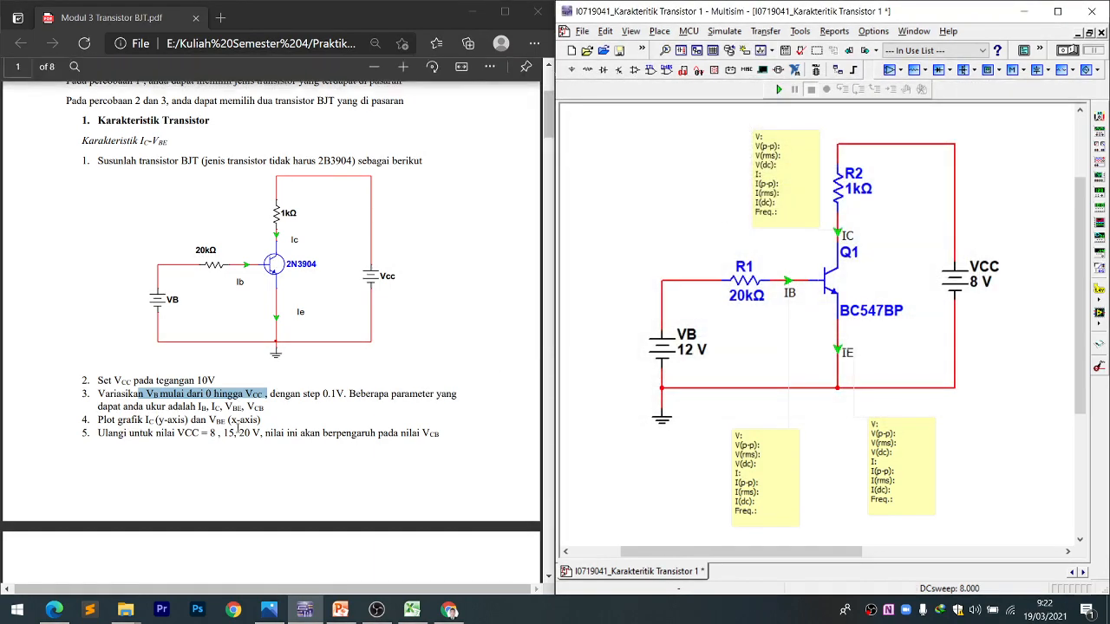
# - Examine module items 5 and 6 for the remaining VCC values and how to combine the IC–VBE graphs
pyautogui.moveTo(222, 433); pyautogui.dragTo(265, 439)
pyautogui.click(370, 453)
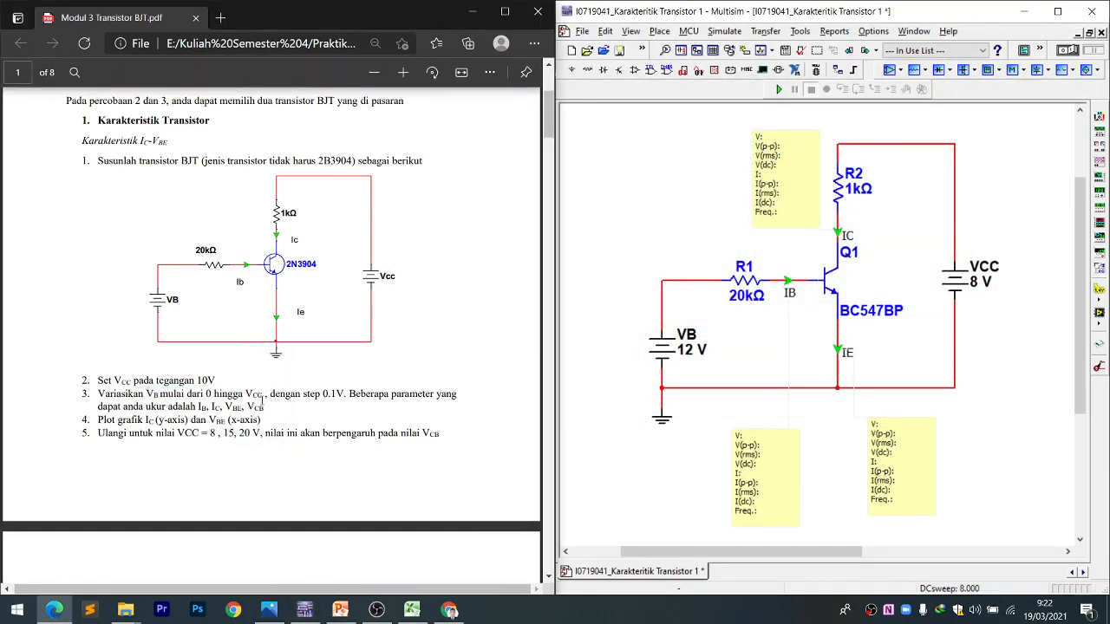
pyautogui.scroll(-4, 263, 395)
pyautogui.scroll(2, 425, 386)
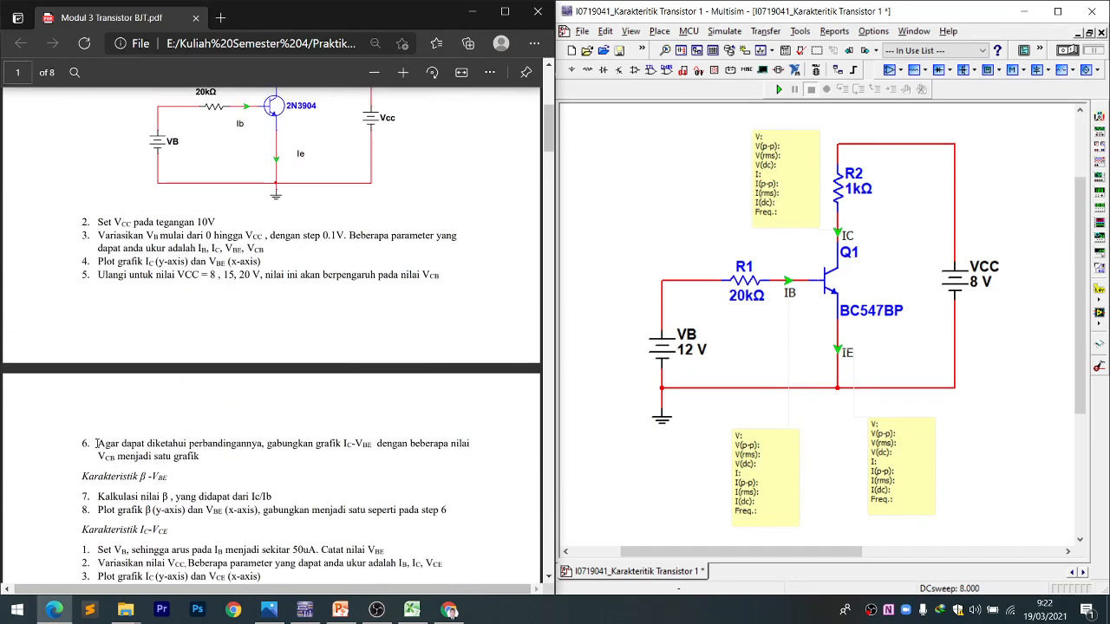
pyautogui.moveTo(93, 443); pyautogui.dragTo(223, 461)
pyautogui.click(292, 452)
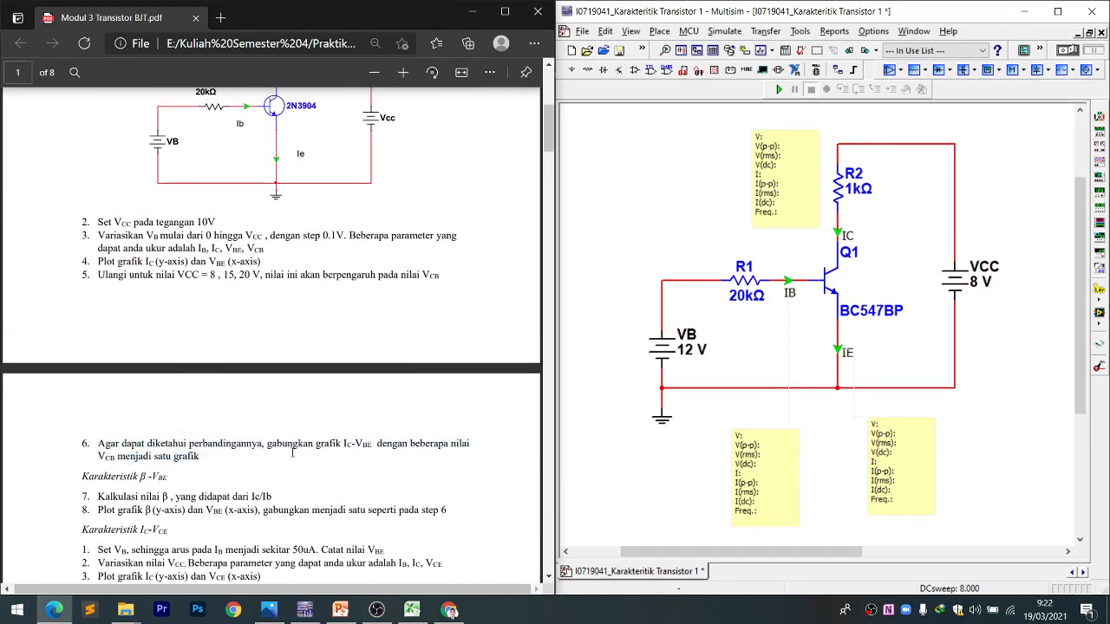
pyautogui.doubleClick(269, 444)
pyautogui.click(385, 479)
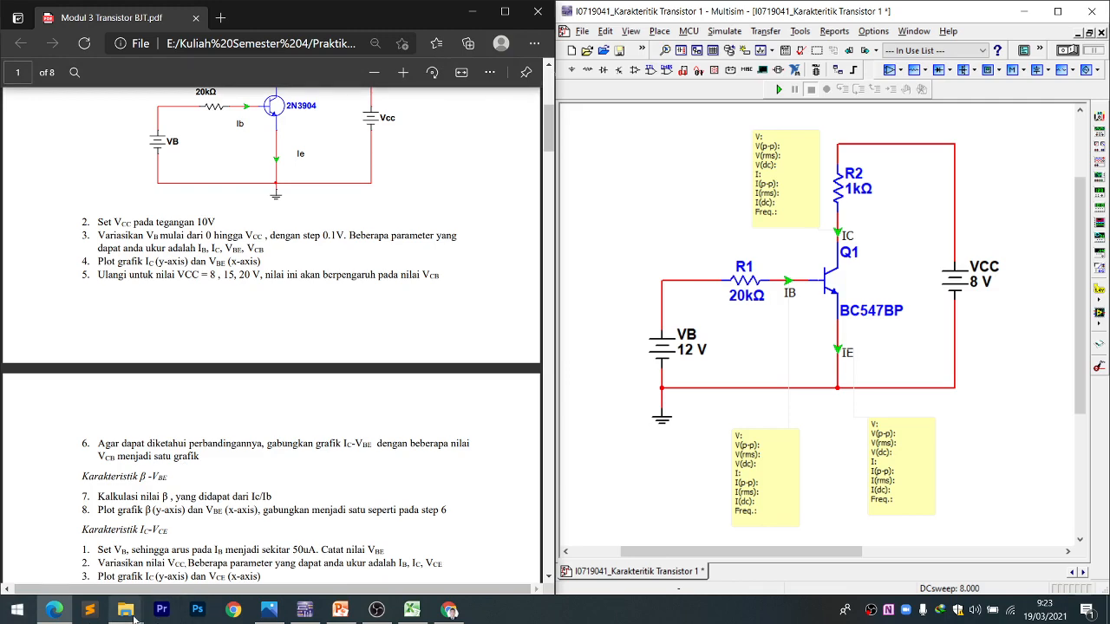
# - View the excel folder in File Explorer and reread module item 6 on merging the graphs into one
pyautogui.moveTo(131, 614)
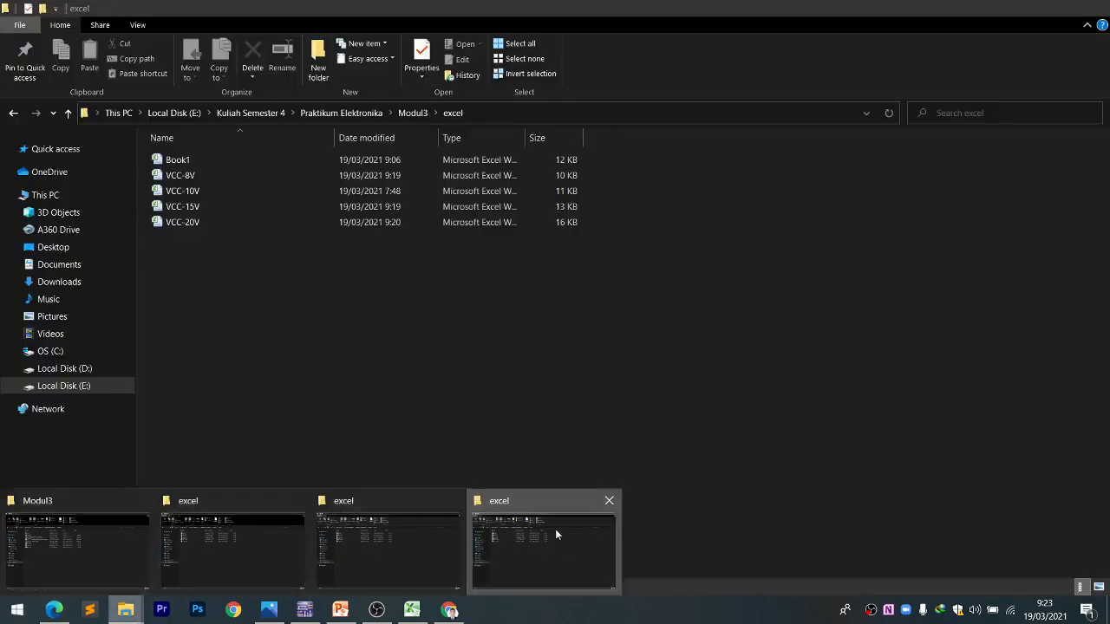
pyautogui.click(556, 535)
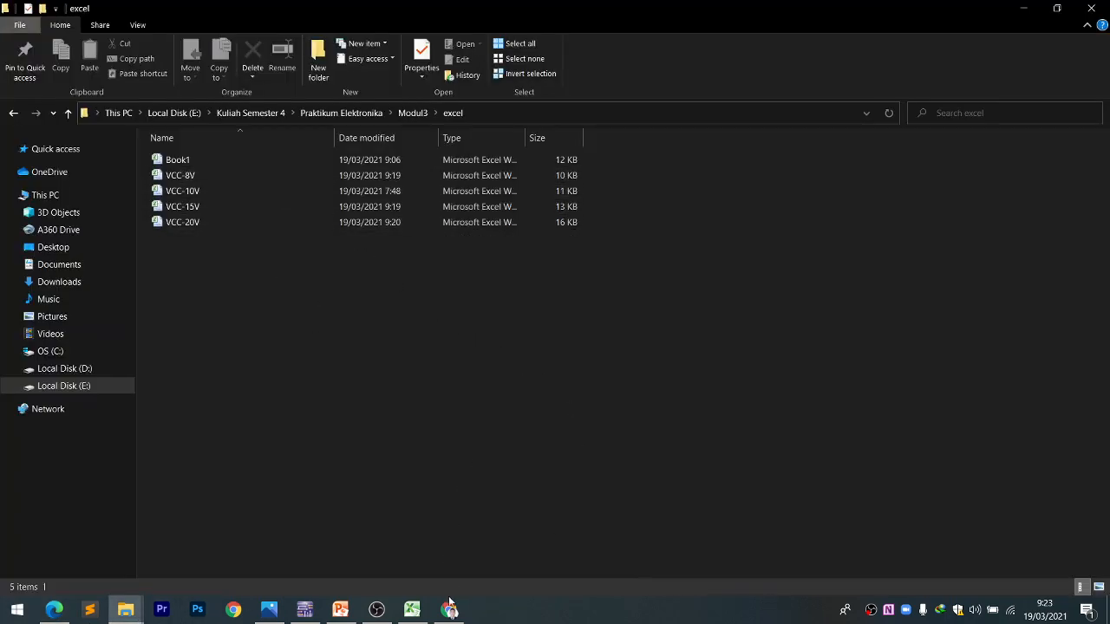
pyautogui.click(54, 609)
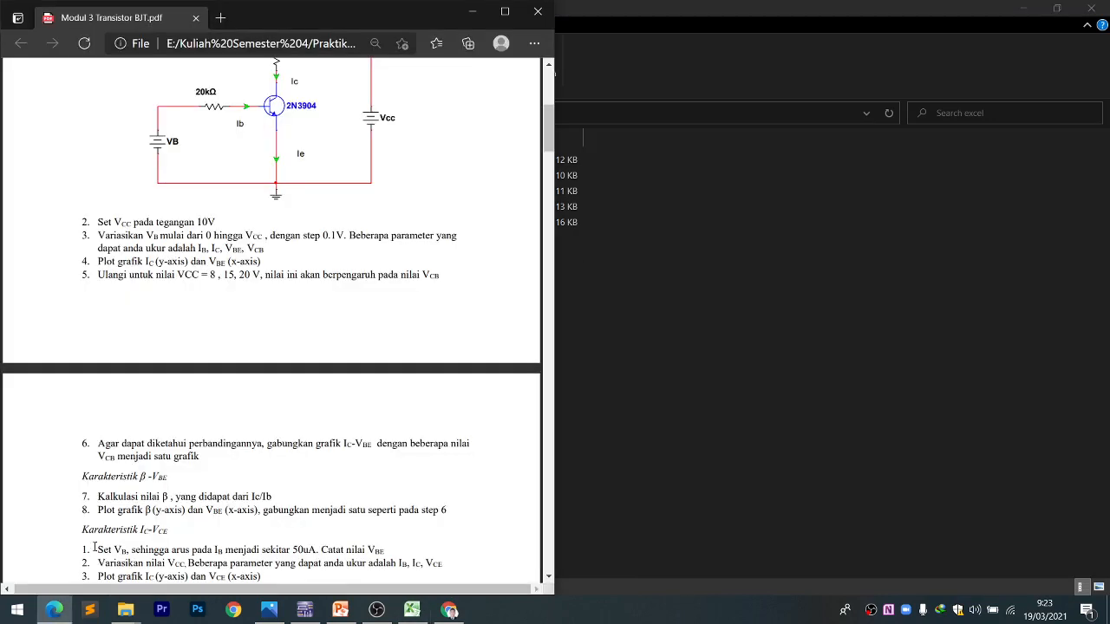
pyautogui.doubleClick(176, 458)
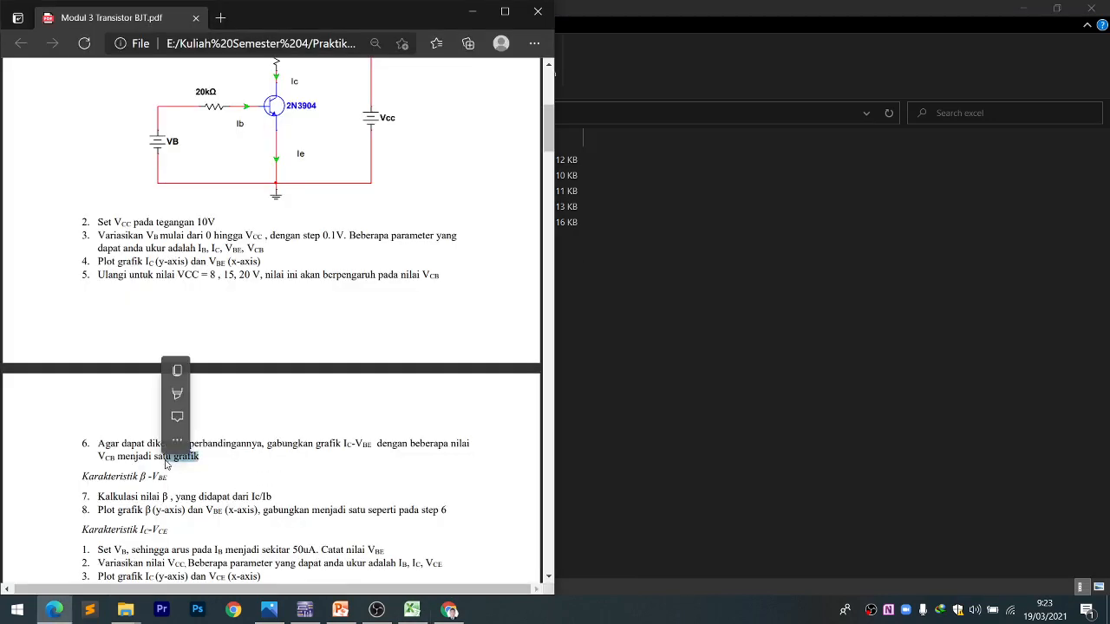
pyautogui.click(294, 463)
pyautogui.moveTo(268, 444); pyautogui.dragTo(375, 445)
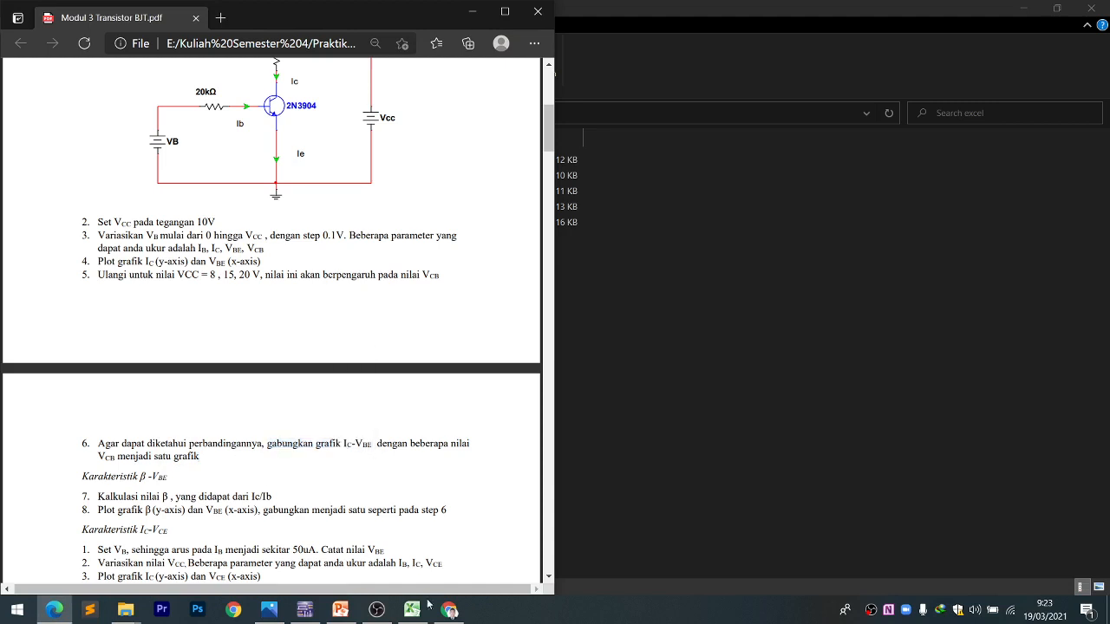
# - Switch to the Book1 workbook in Excel, place it beside the module, and examine its V, IC and VBE columns for each VCC
pyautogui.moveTo(415, 615)
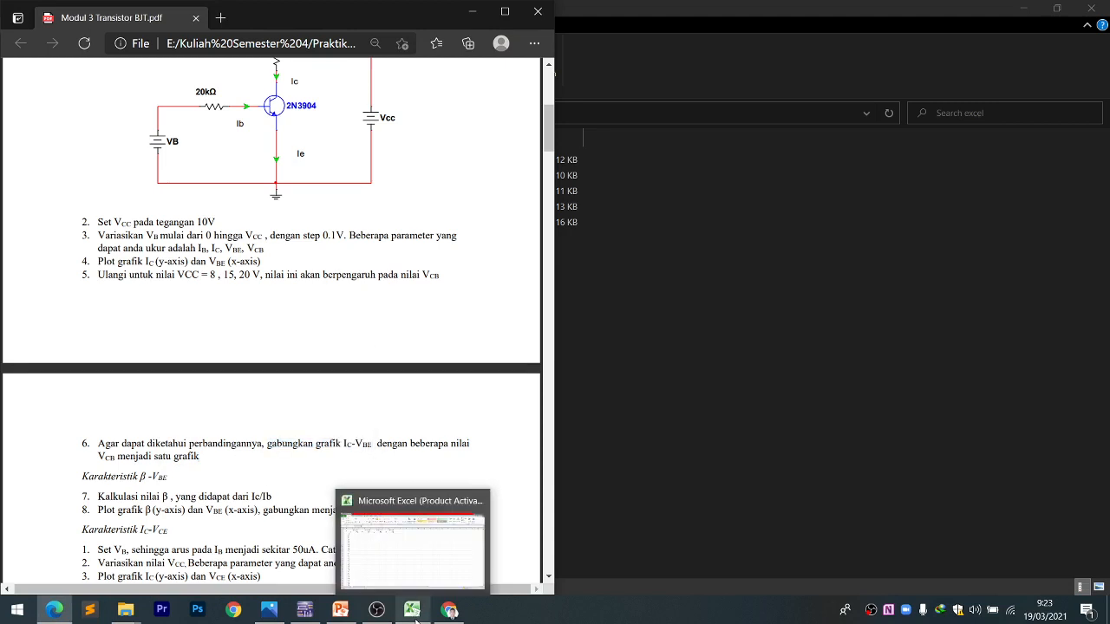
pyautogui.click(417, 569)
pyautogui.moveTo(550, 6); pyautogui.dragTo(733, 55)
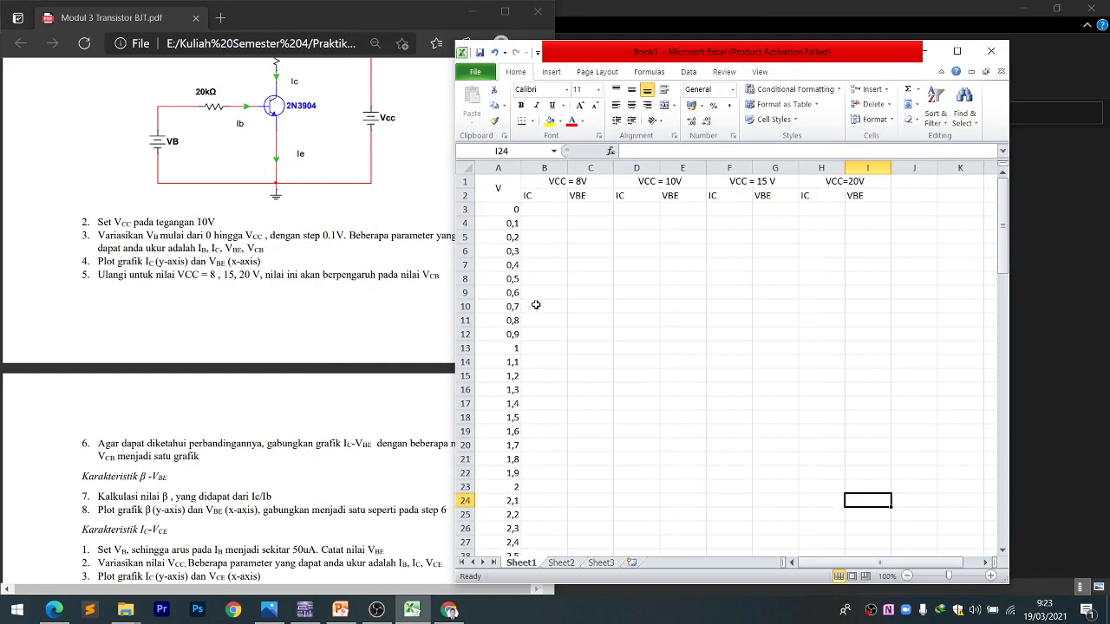
pyautogui.click(510, 186)
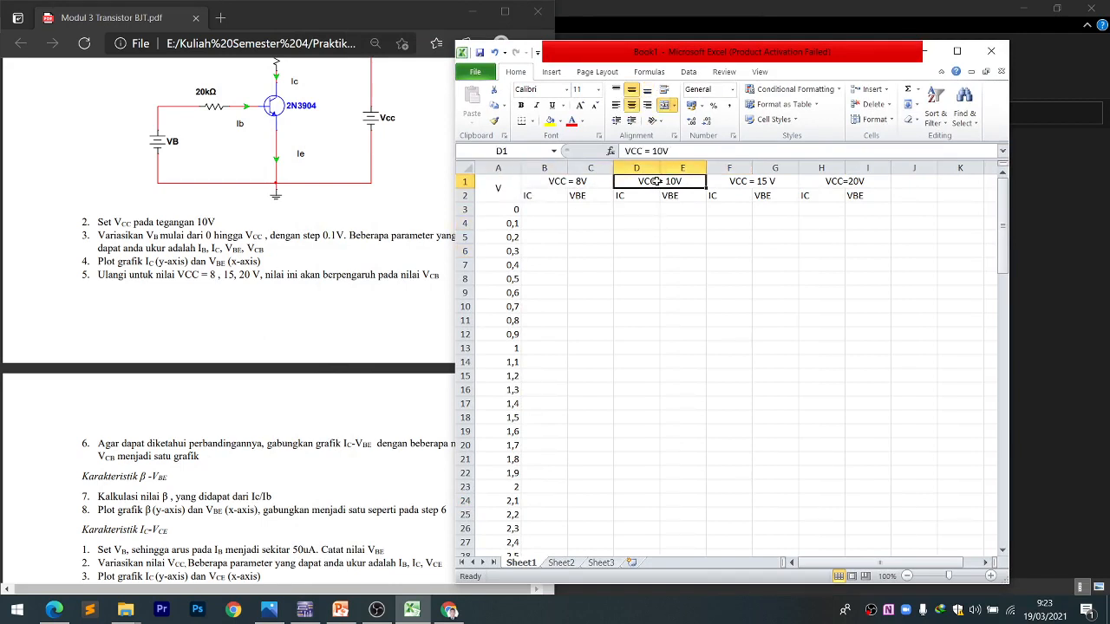
pyautogui.click(865, 180)
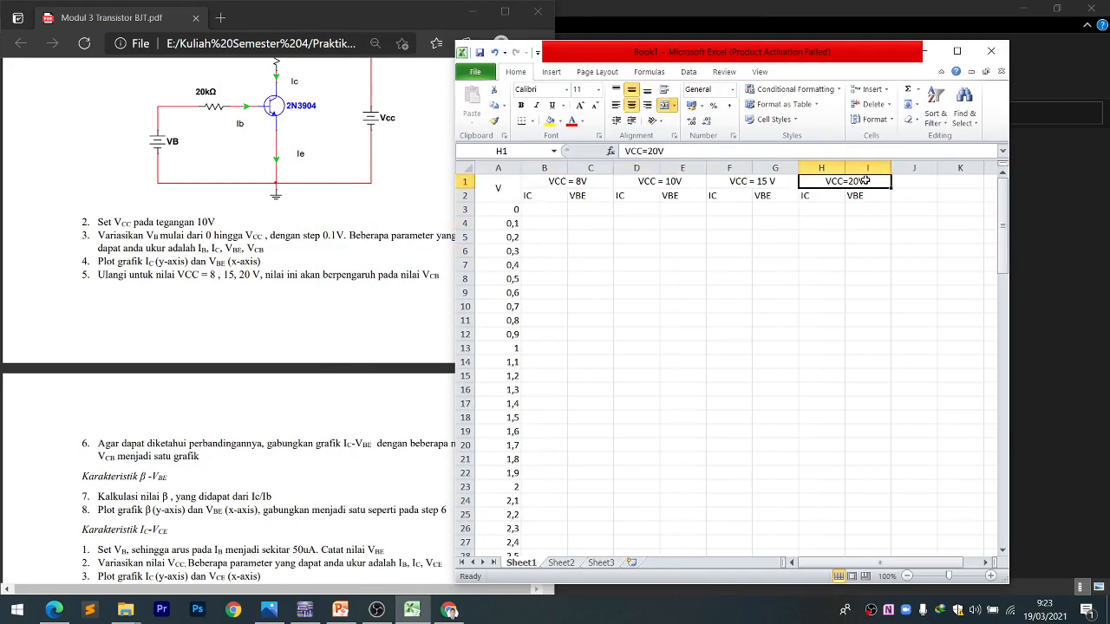
pyautogui.click(778, 222)
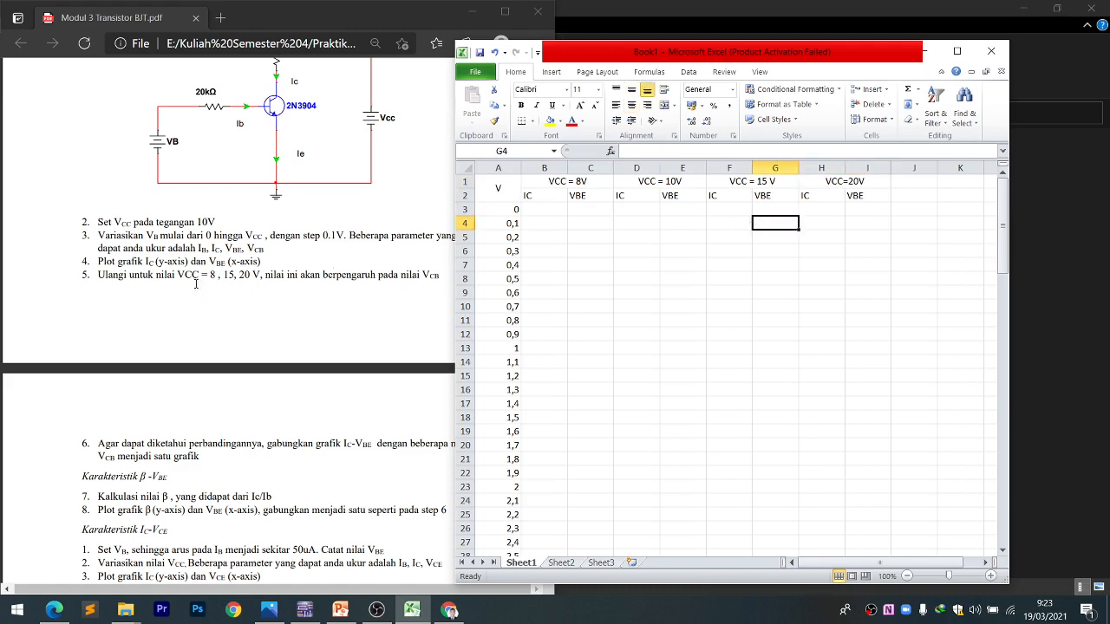
# - Recheck the plot axes in module item 4 and return to the excel folder in File Explorer
pyautogui.moveTo(152, 260); pyautogui.dragTo(188, 261)
pyautogui.moveTo(685, 51); pyautogui.dragTo(800, 104)
pyautogui.click(728, 75)
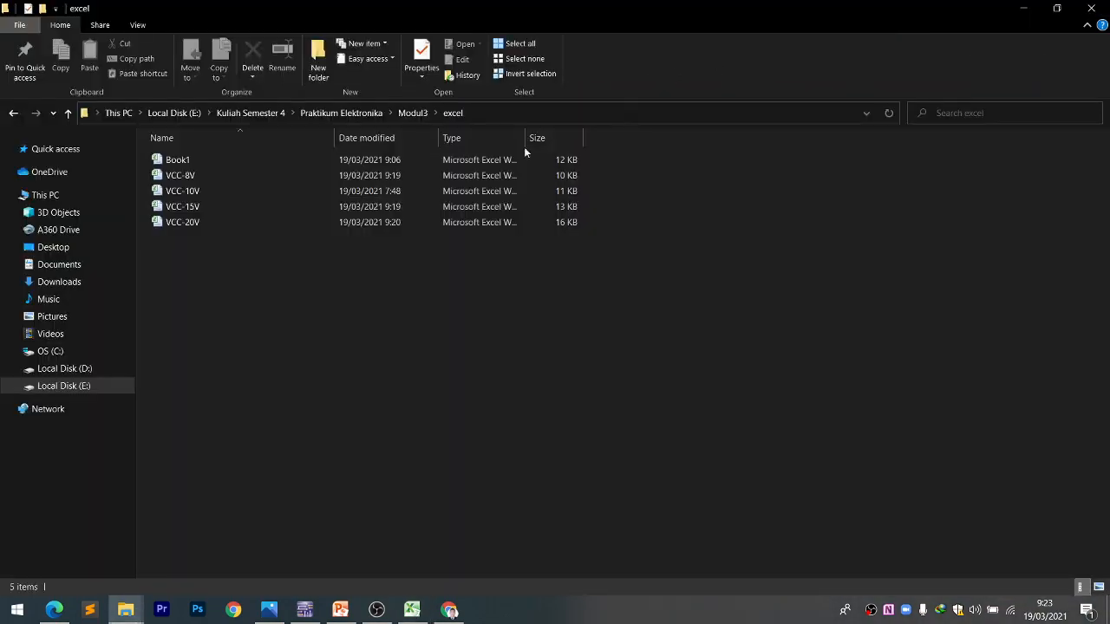
# - Open the VCC-8V workbook from the excel folder and enable editing in it
pyautogui.doubleClick(241, 179)
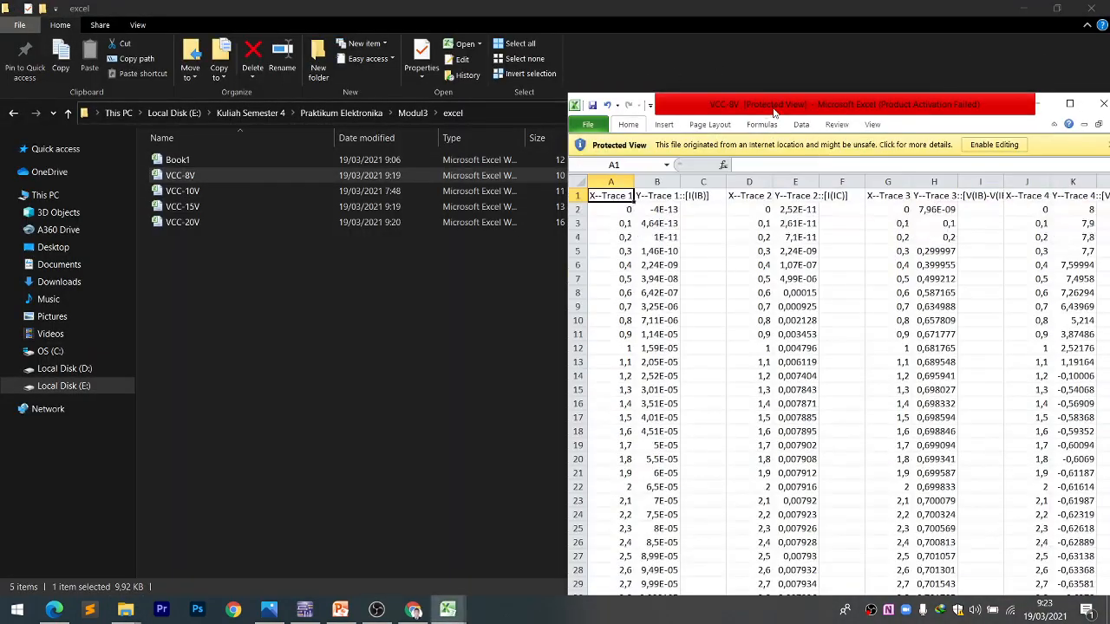
pyautogui.moveTo(788, 108); pyautogui.dragTo(343, 148)
pyautogui.click(411, 185)
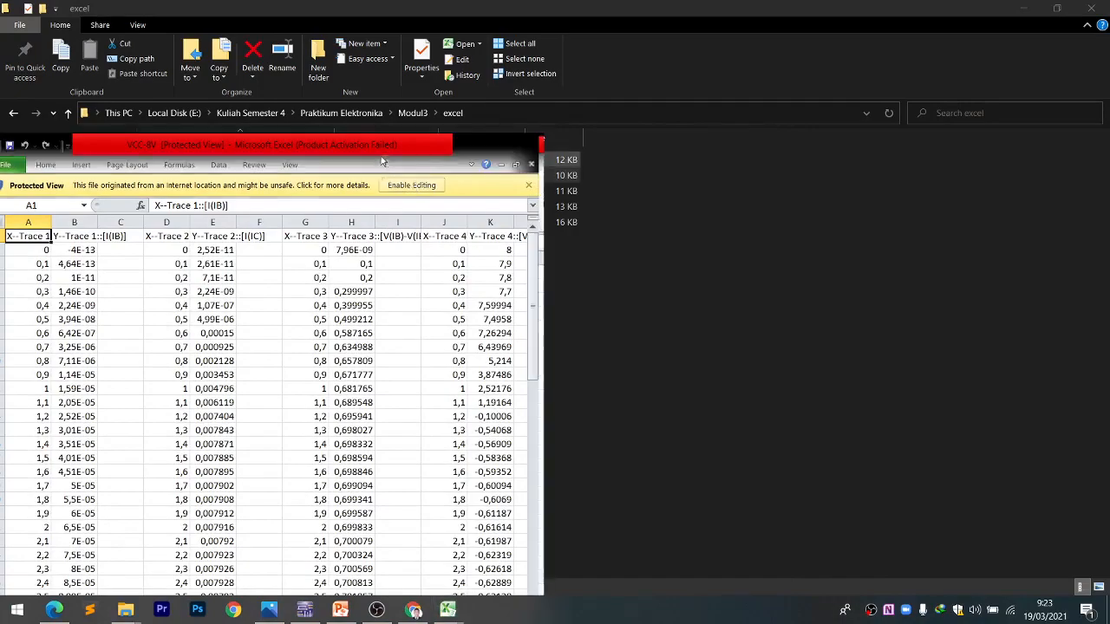
pyautogui.moveTo(412, 143); pyautogui.dragTo(416, 13)
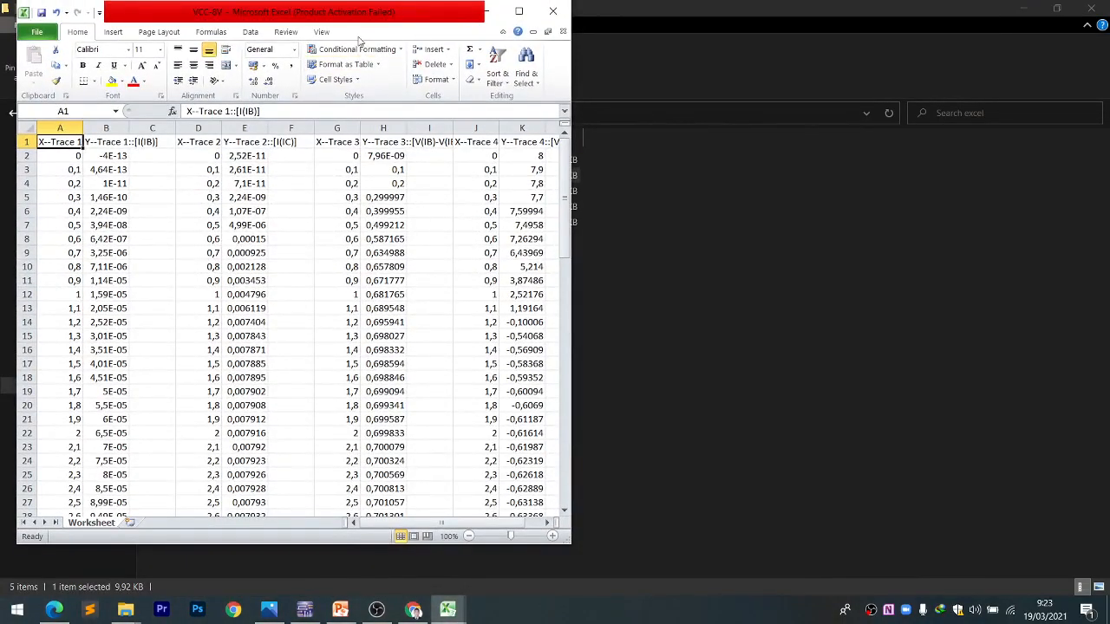
# - Recheck the plot axes in the module PDF and return to the VCC-8V workbook at full-screen size
pyautogui.click(54, 611)
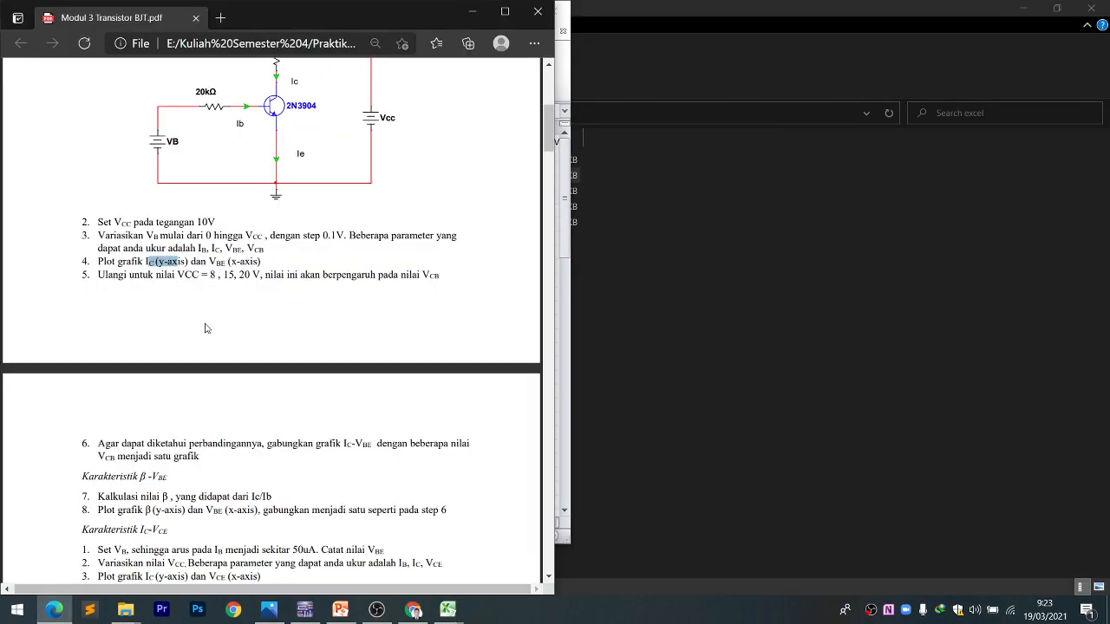
pyautogui.click(670, 222)
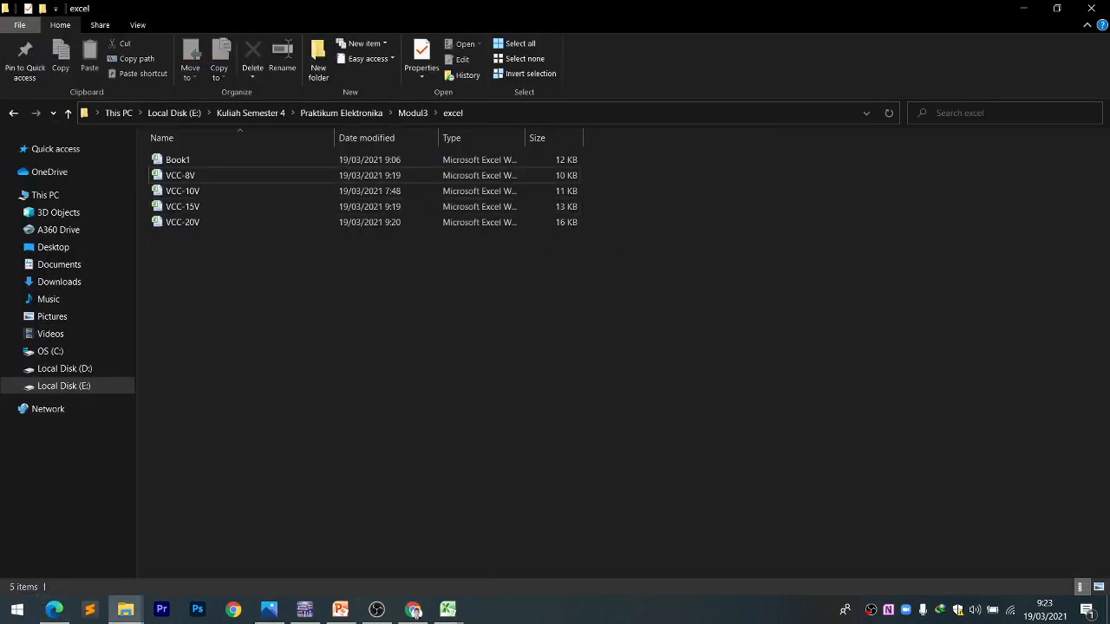
pyautogui.moveTo(438, 614)
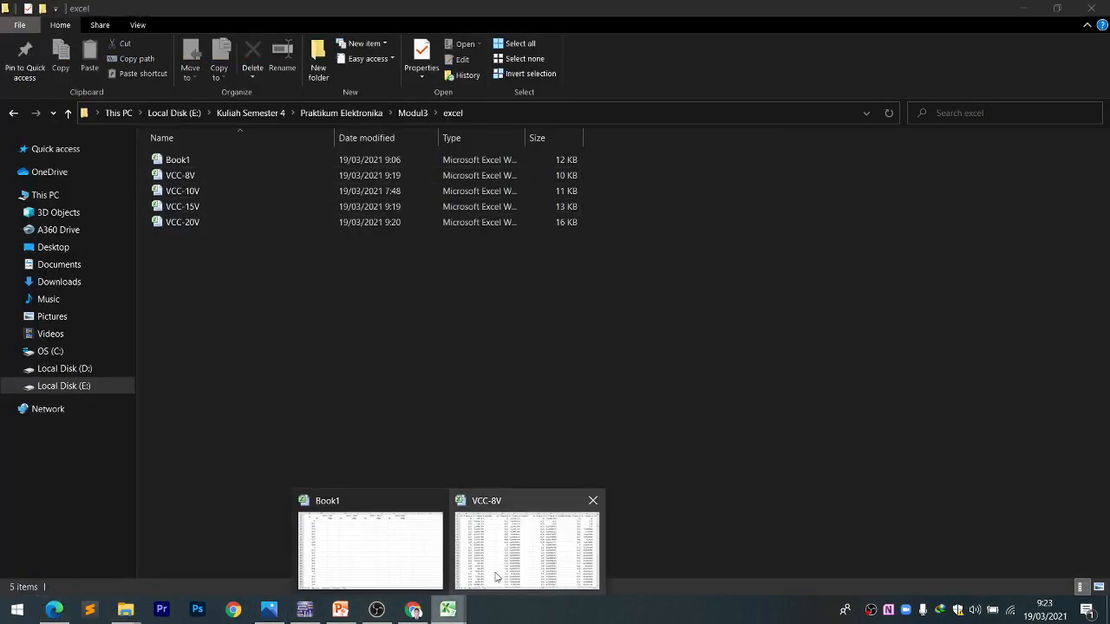
pyautogui.click(499, 578)
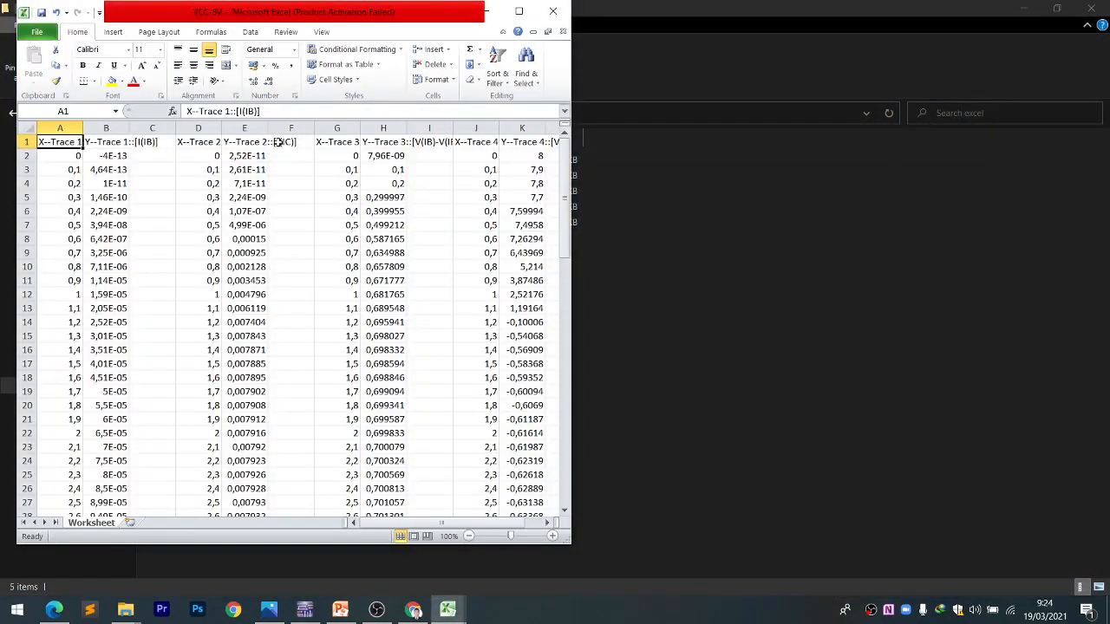
pyautogui.click(521, 11)
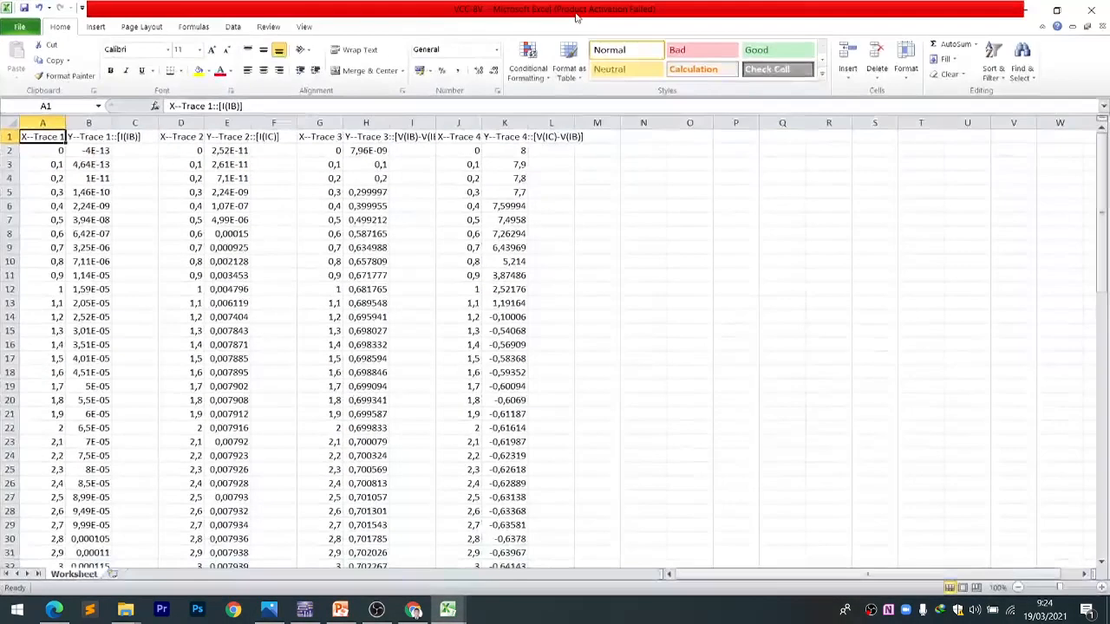
# - Widen the I(IC) column in VCC-8V and copy its values E2:E82 into Book1's VCC = 8V IC column from cell B3
pyautogui.click(590, 193)
pyautogui.moveTo(249, 124); pyautogui.dragTo(387, 123)
pyautogui.click(286, 137)
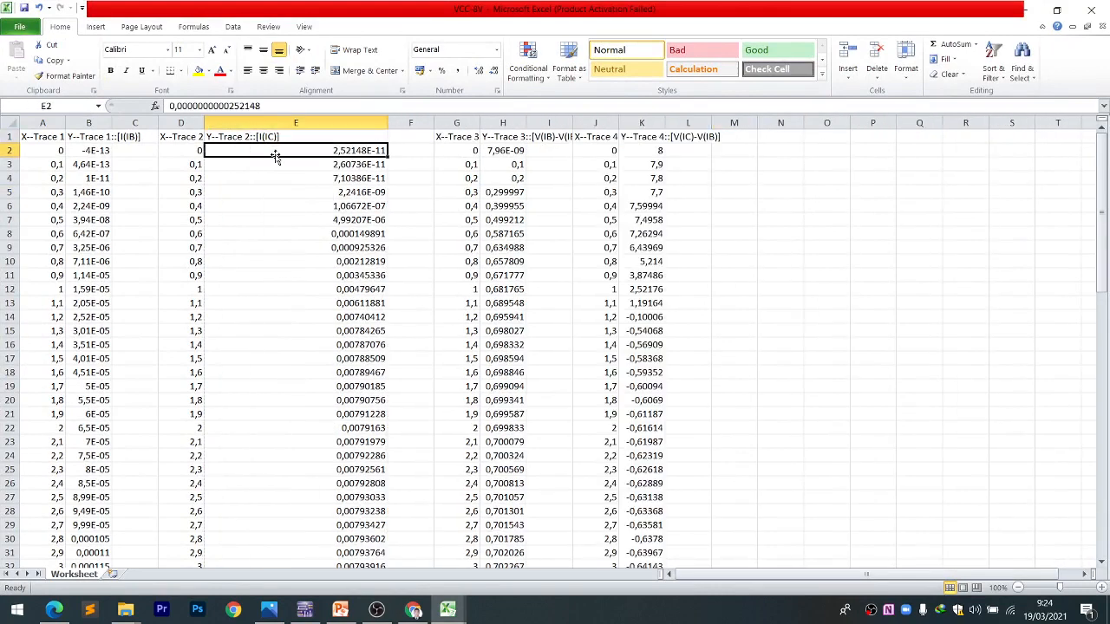
pyautogui.moveTo(275, 152); pyautogui.dragTo(289, 539)
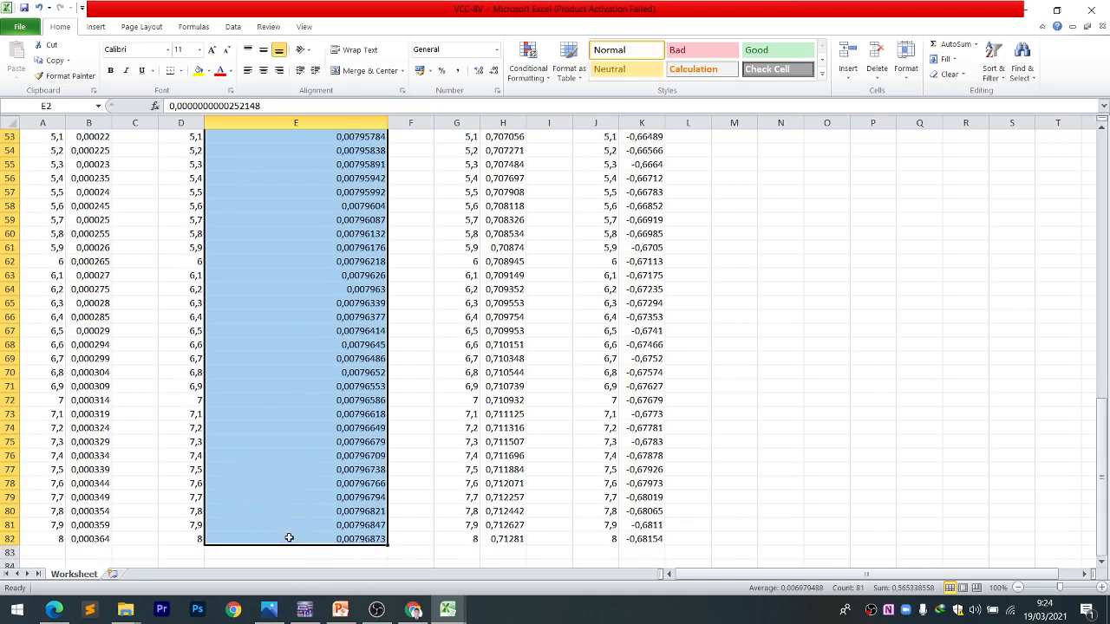
pyautogui.hotkey('ctrl', 'c')
pyautogui.click(448, 609)
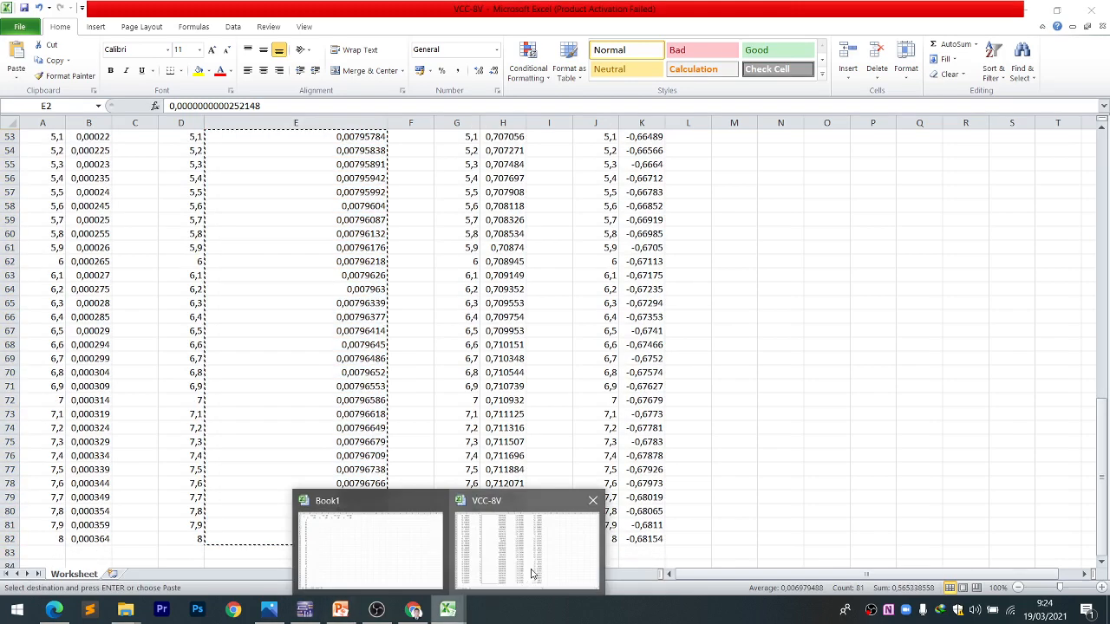
pyautogui.click(372, 553)
pyautogui.click(74, 162)
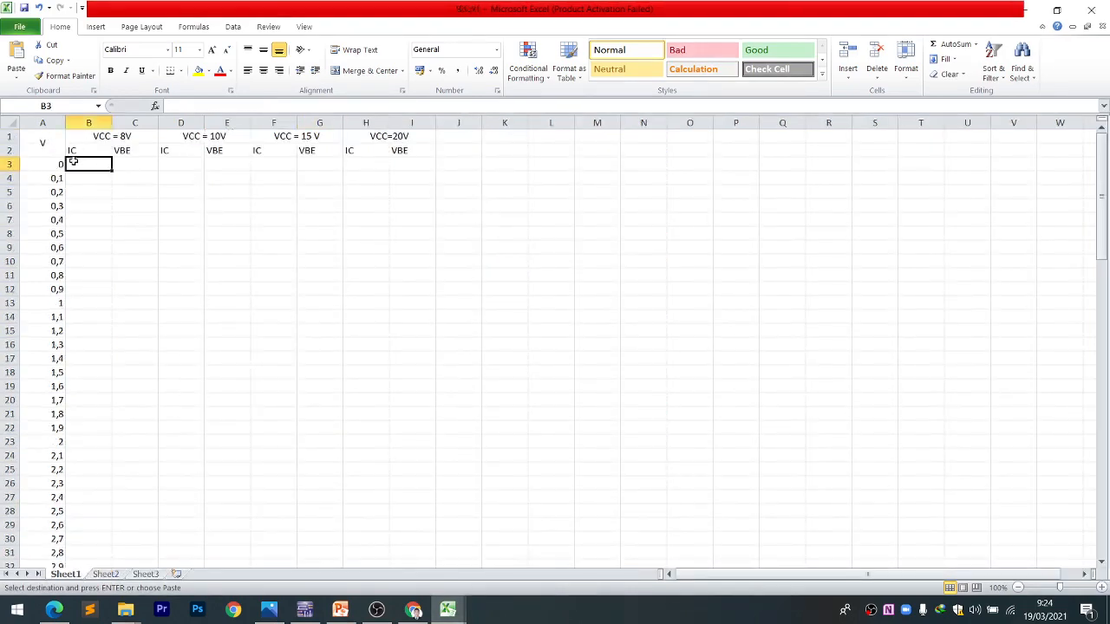
pyautogui.hotkey('ctrl', 'v')
pyautogui.press('Right')
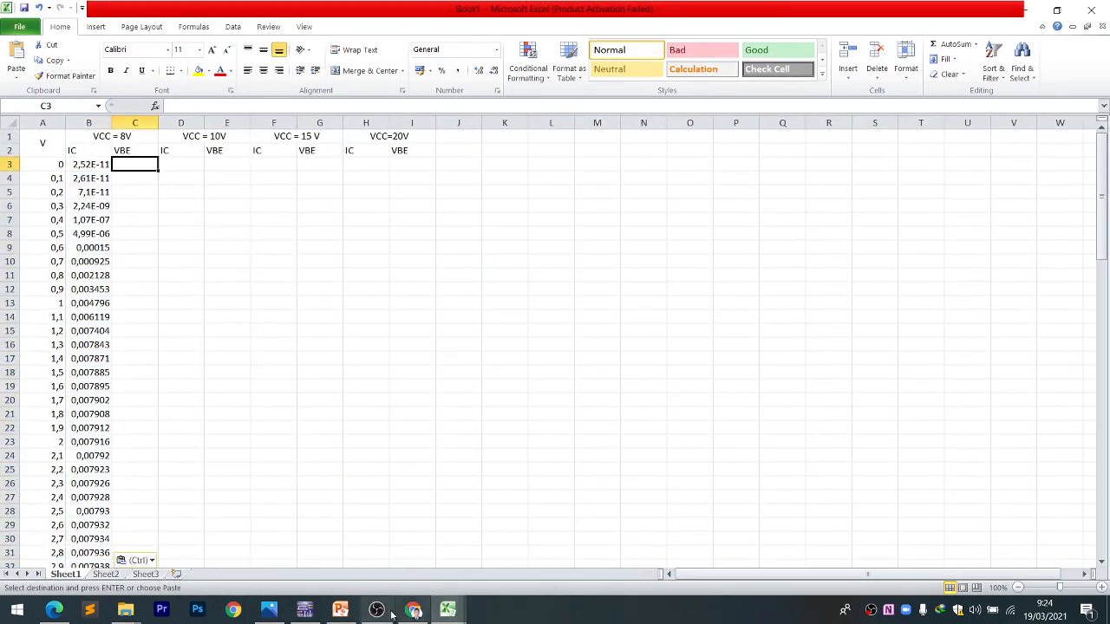
# - Copy the V(IB)-V(IE) values H2:H82 from VCC-8V into Book1's VCC = 8V VBE column from cell C3, and fit that column's width
pyautogui.click(448, 610)
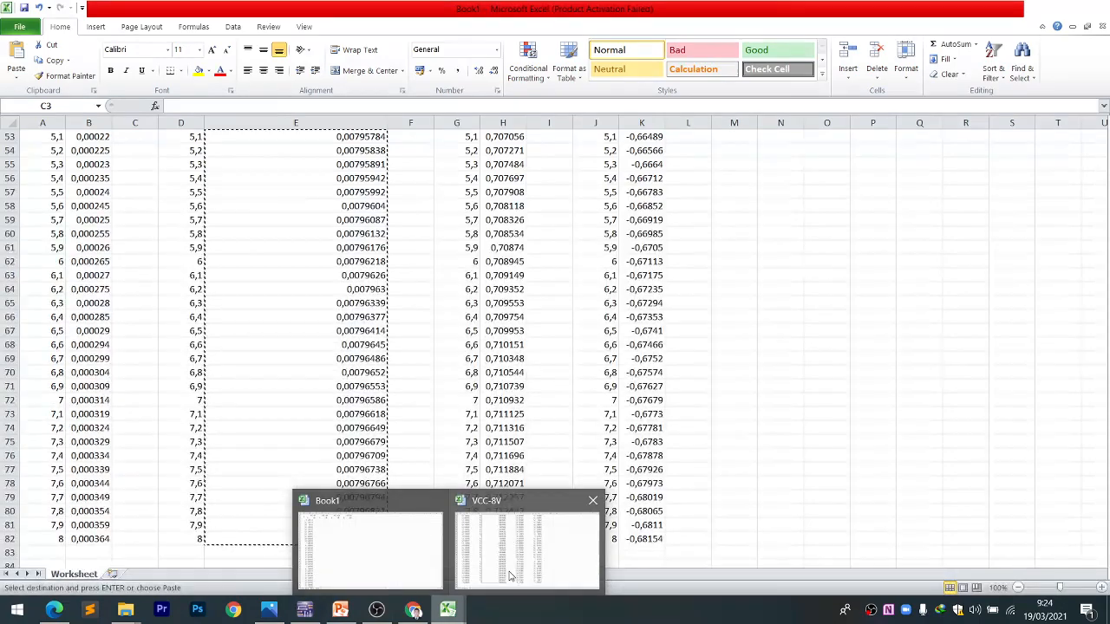
pyautogui.click(511, 577)
pyautogui.scroll(17, 555, 165)
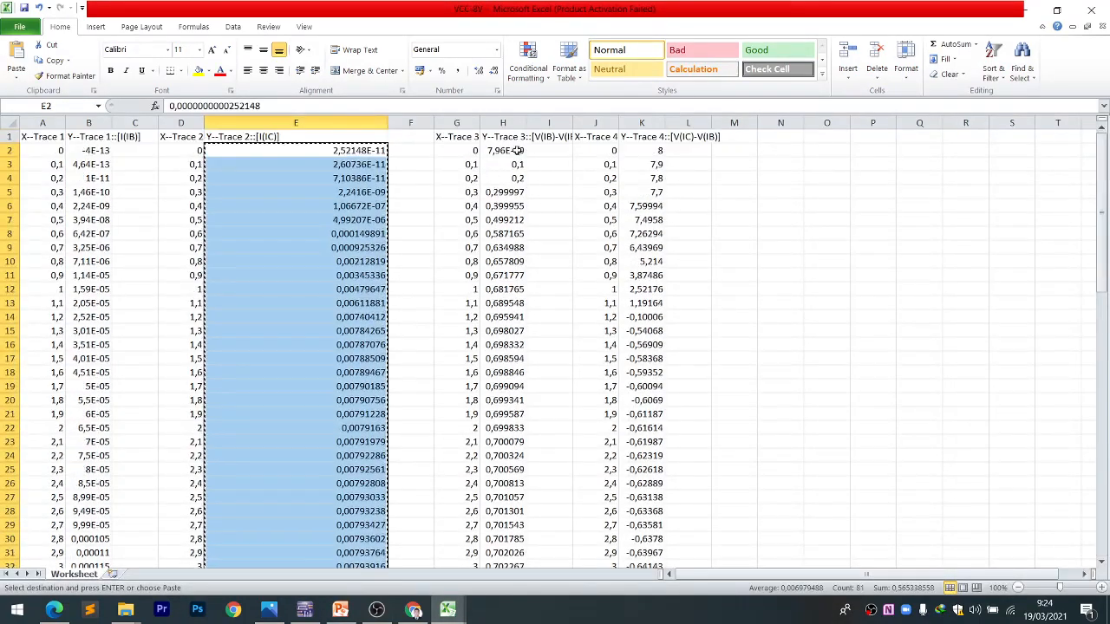
pyautogui.click(517, 150)
pyautogui.moveTo(526, 122); pyautogui.dragTo(616, 122)
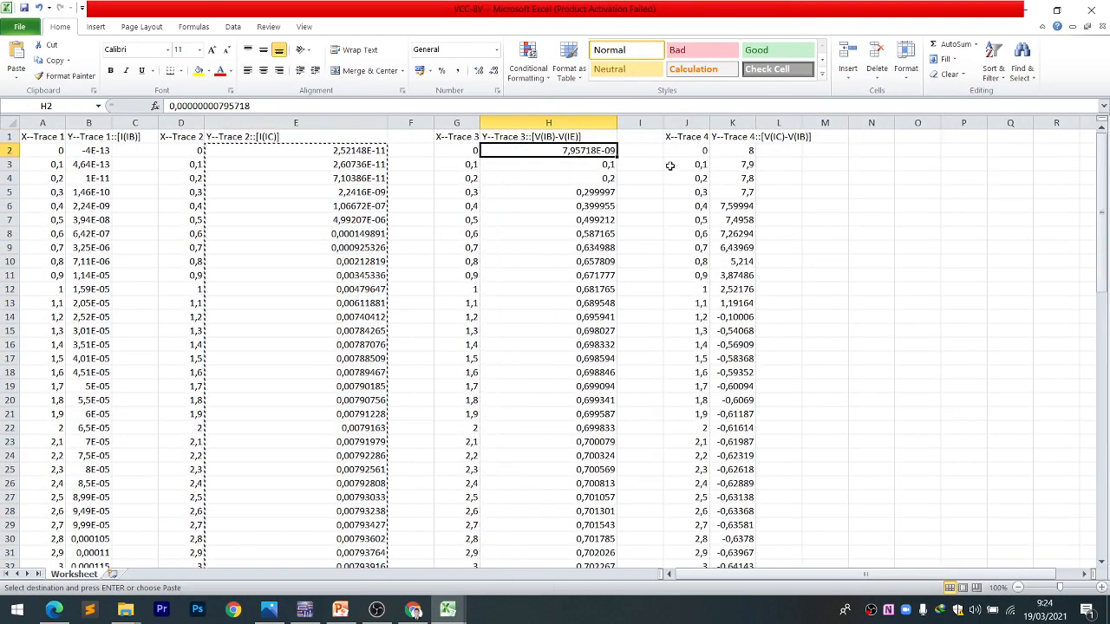
pyautogui.moveTo(564, 156); pyautogui.dragTo(579, 540)
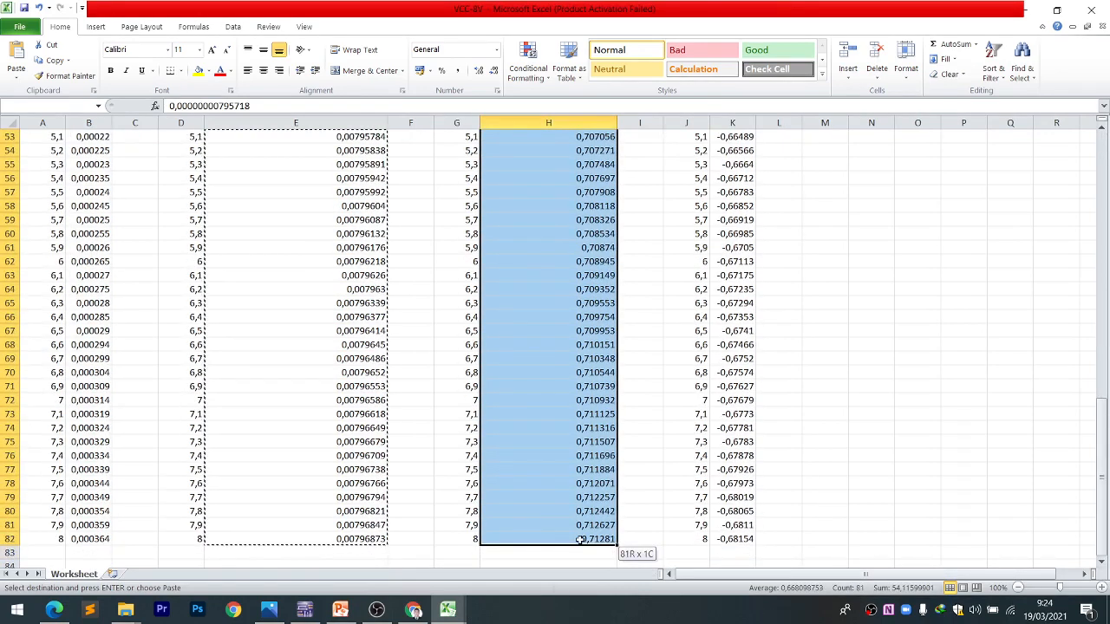
pyautogui.hotkey('ctrl', 'c')
pyautogui.click(448, 609)
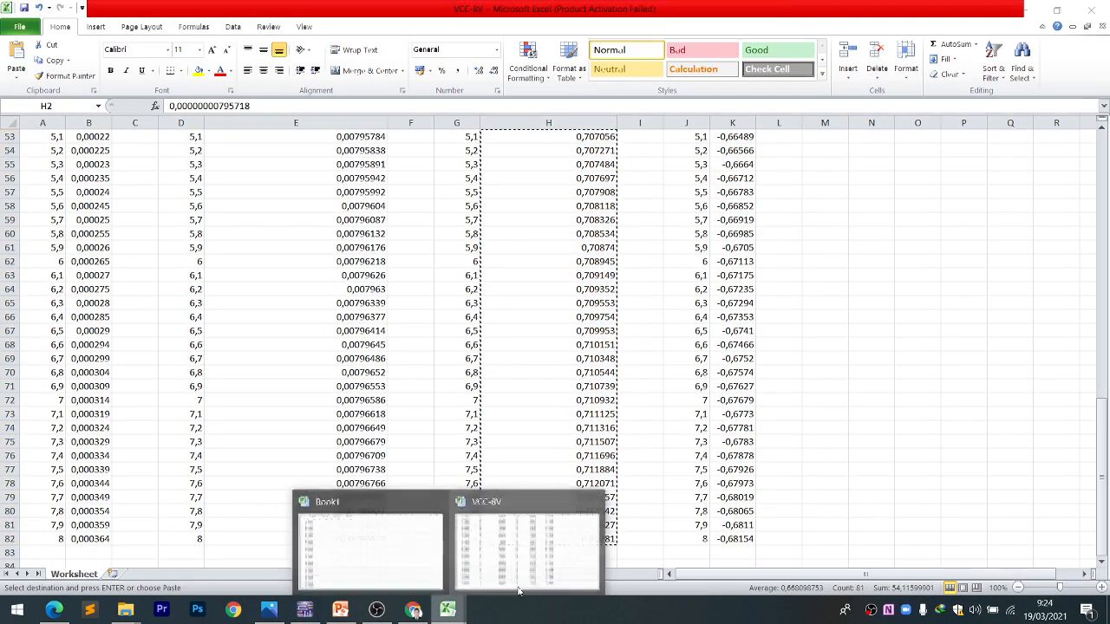
pyautogui.click(372, 546)
pyautogui.click(149, 167)
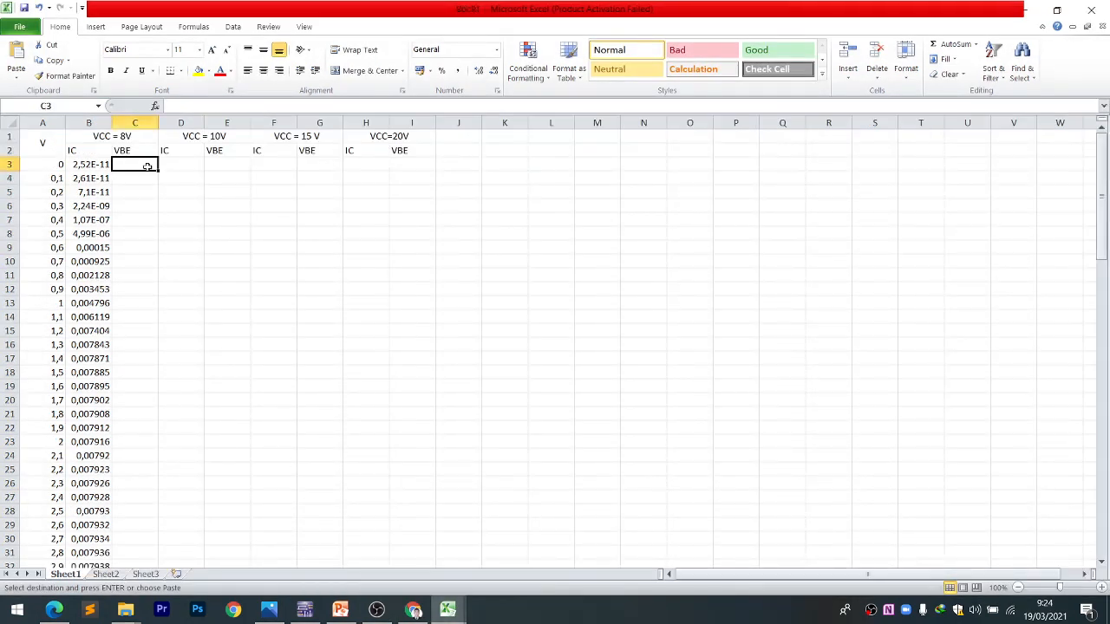
pyautogui.hotkey('ctrl', 'v')
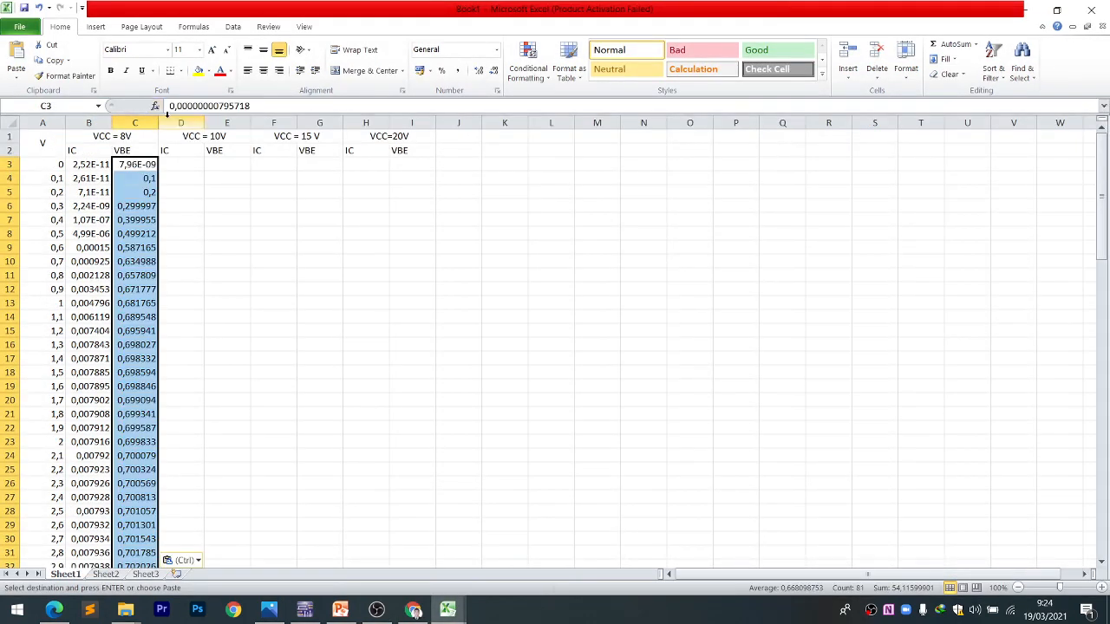
pyautogui.doubleClick(155, 123)
# - Select cell D3 in Book1 for the VCC = 10V data and close the VCC-8V workbook, saving its changes
pyautogui.click(219, 165)
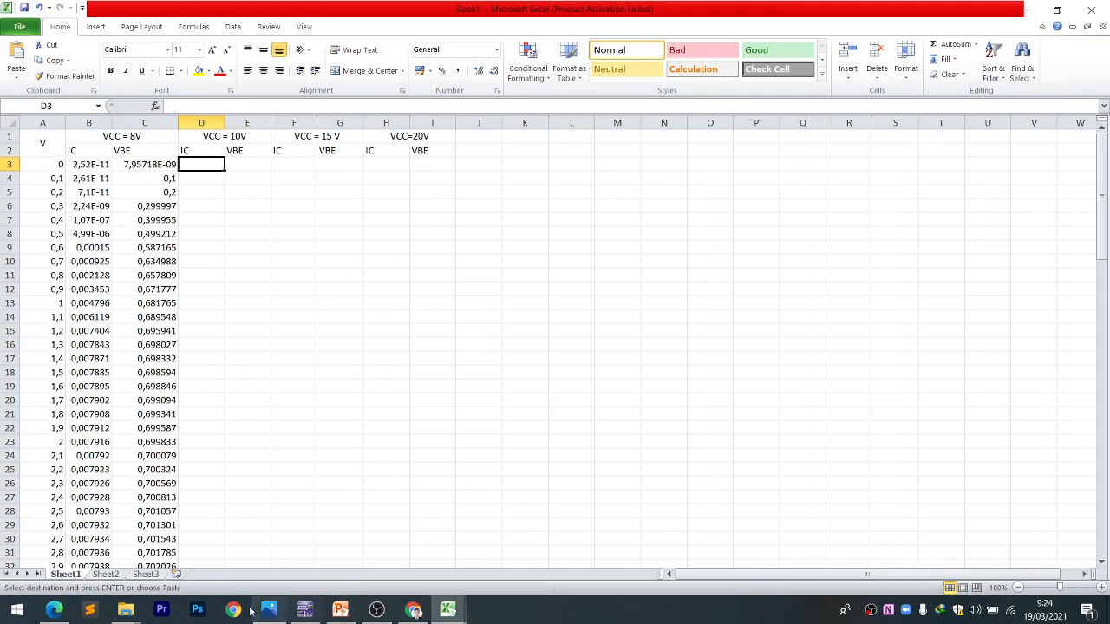
pyautogui.click(447, 610)
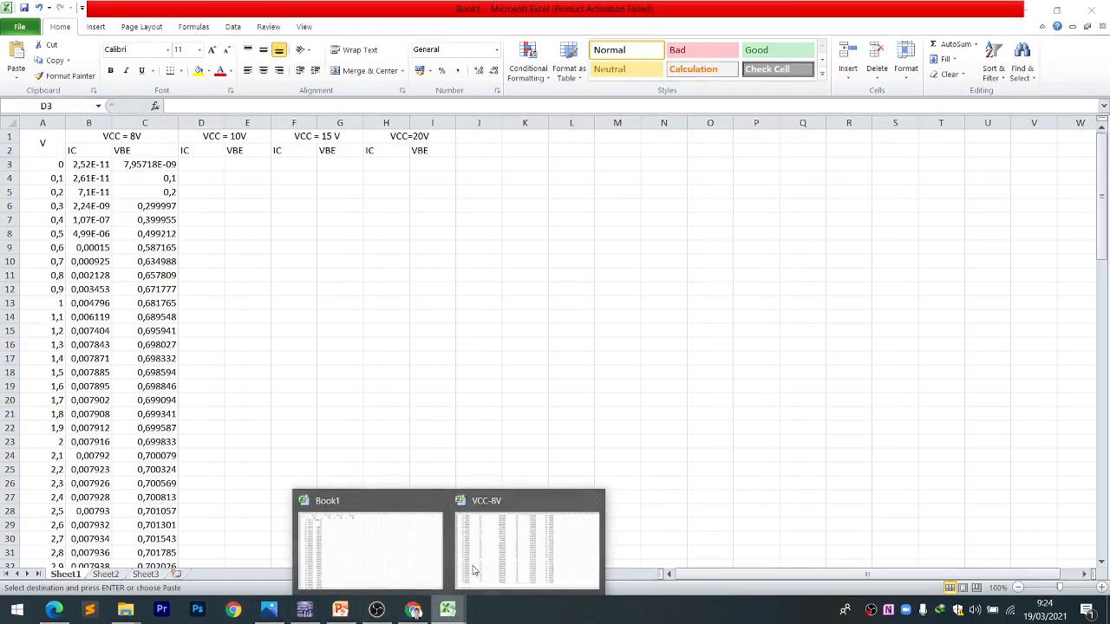
pyautogui.click(592, 500)
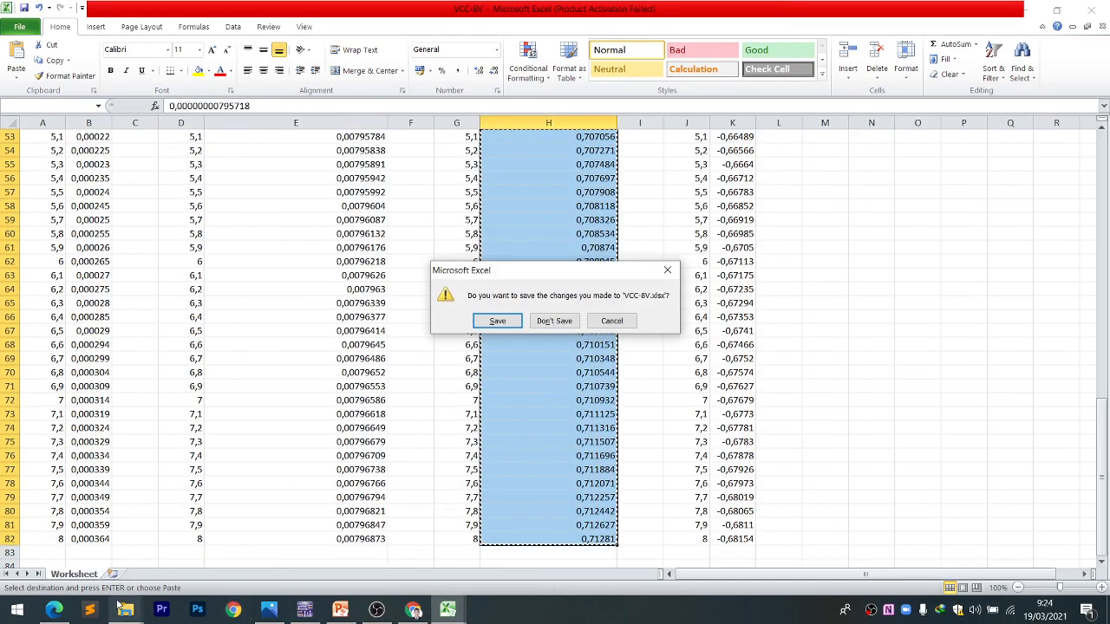
pyautogui.click(520, 321)
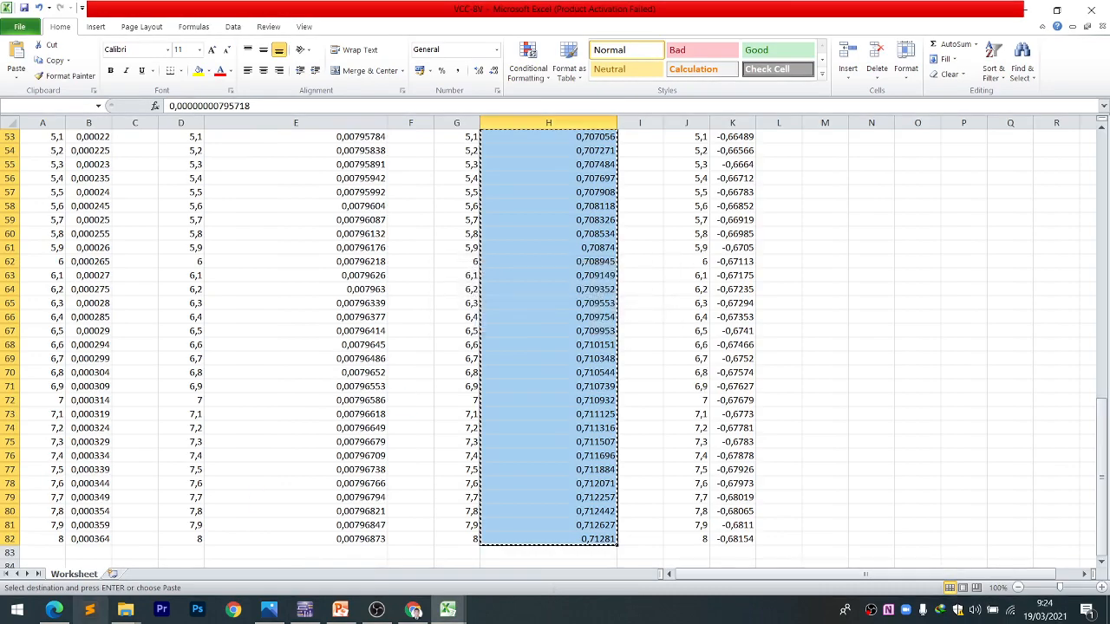
# - Close the two duplicate excel folder windows and open the VCC-10V workbook from the remaining one
pyautogui.moveTo(126, 609)
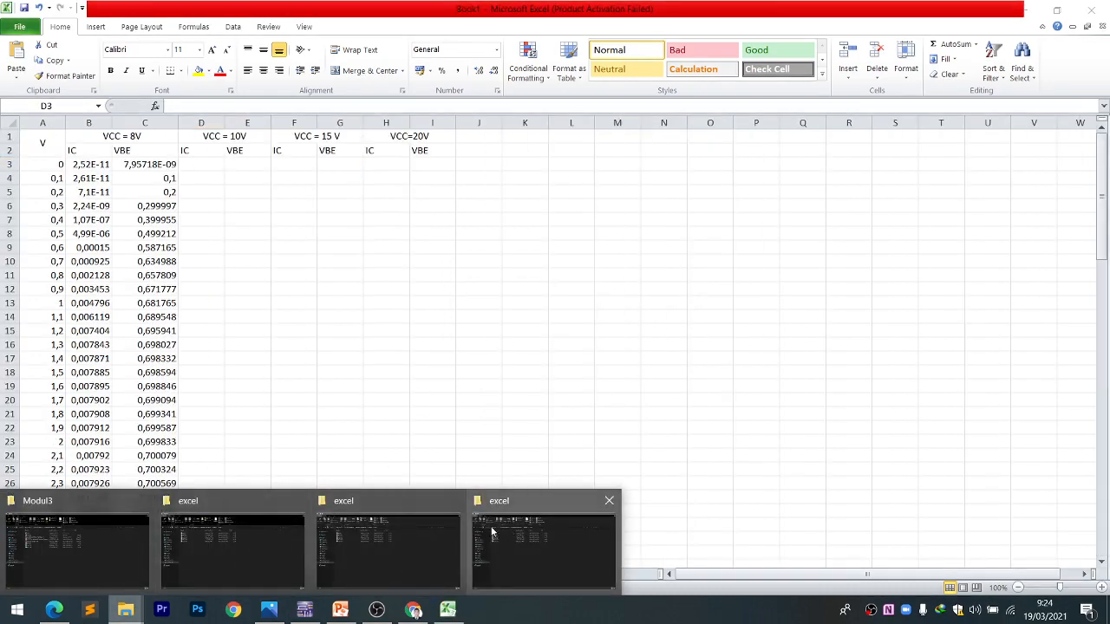
pyautogui.click(453, 500)
pyautogui.click(298, 501)
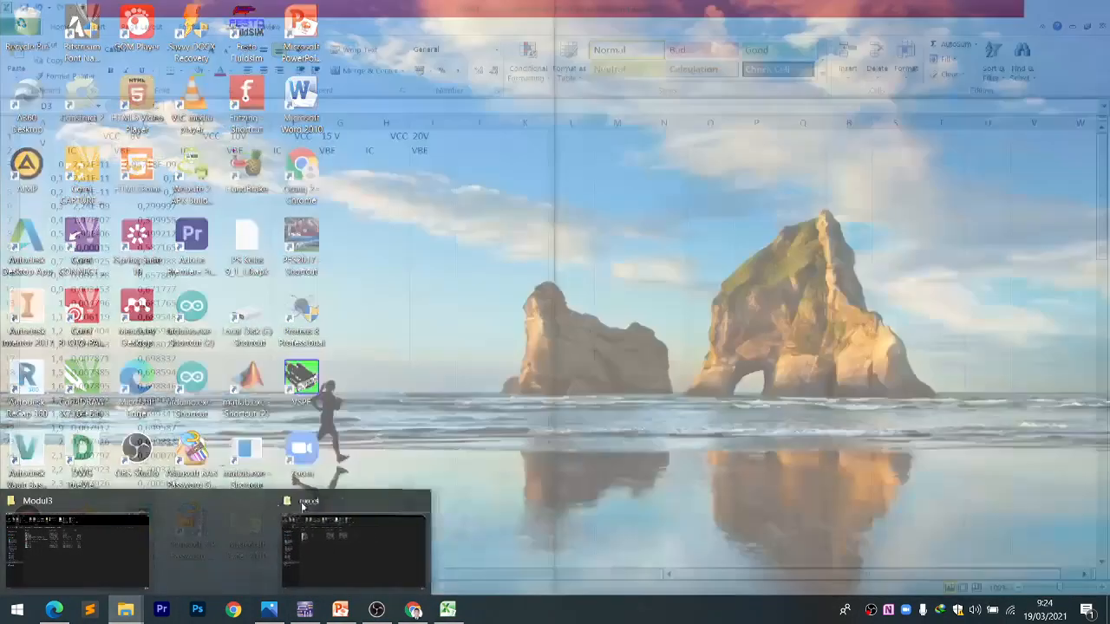
pyautogui.click(285, 546)
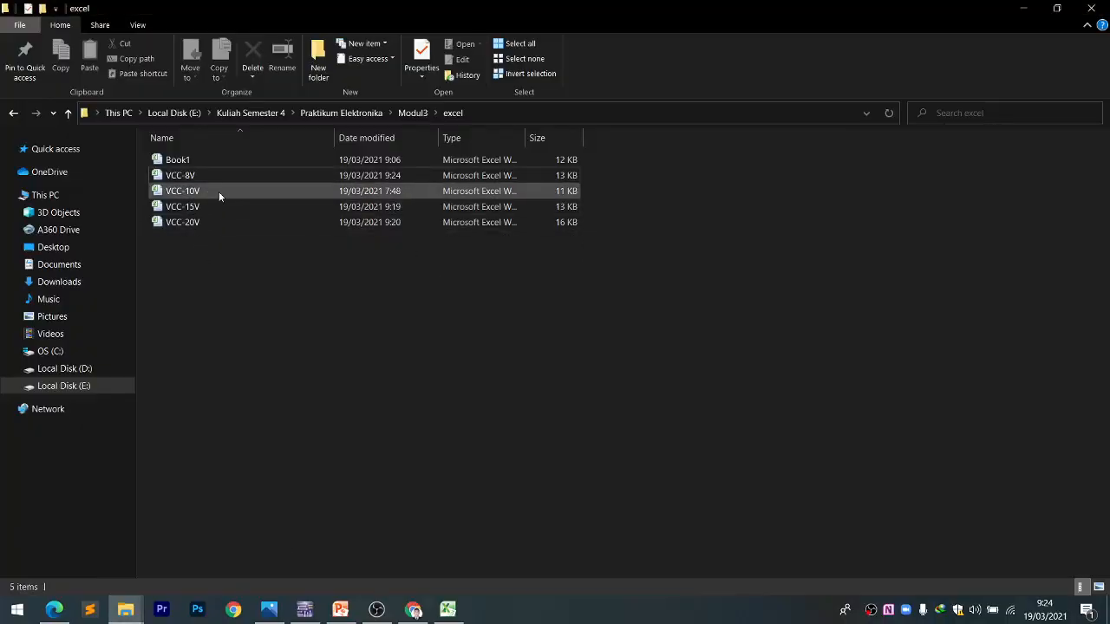
pyautogui.doubleClick(219, 192)
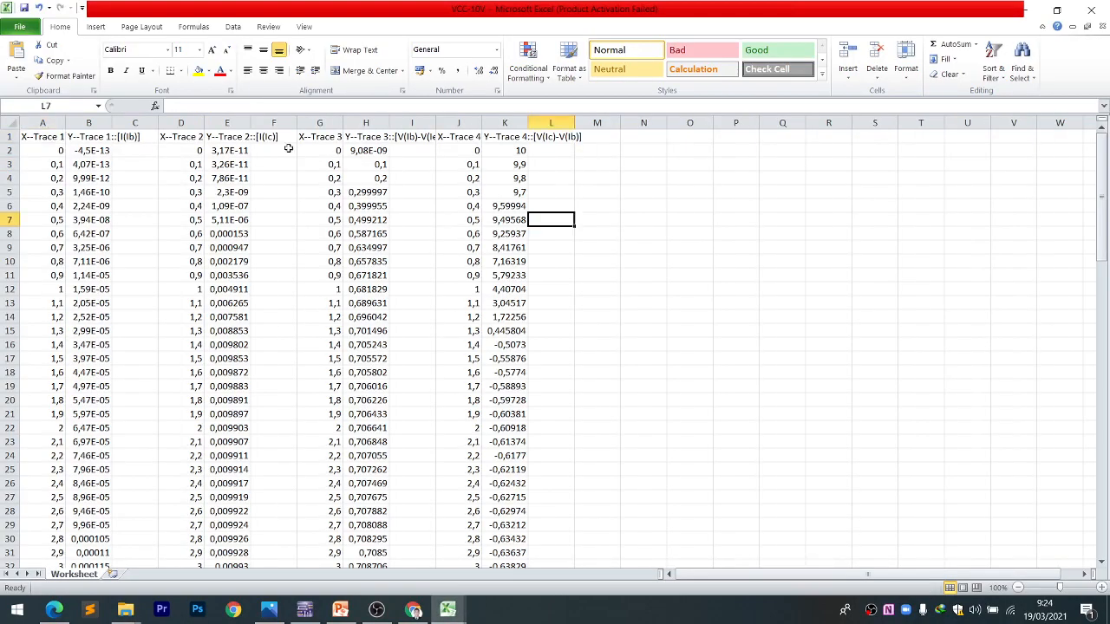
# - Fit the I(Ic) column in VCC-10V and copy its values E2:E102 into Book1's VCC = 10V IC column from cell D3
pyautogui.doubleClick(250, 124)
pyautogui.click(292, 206)
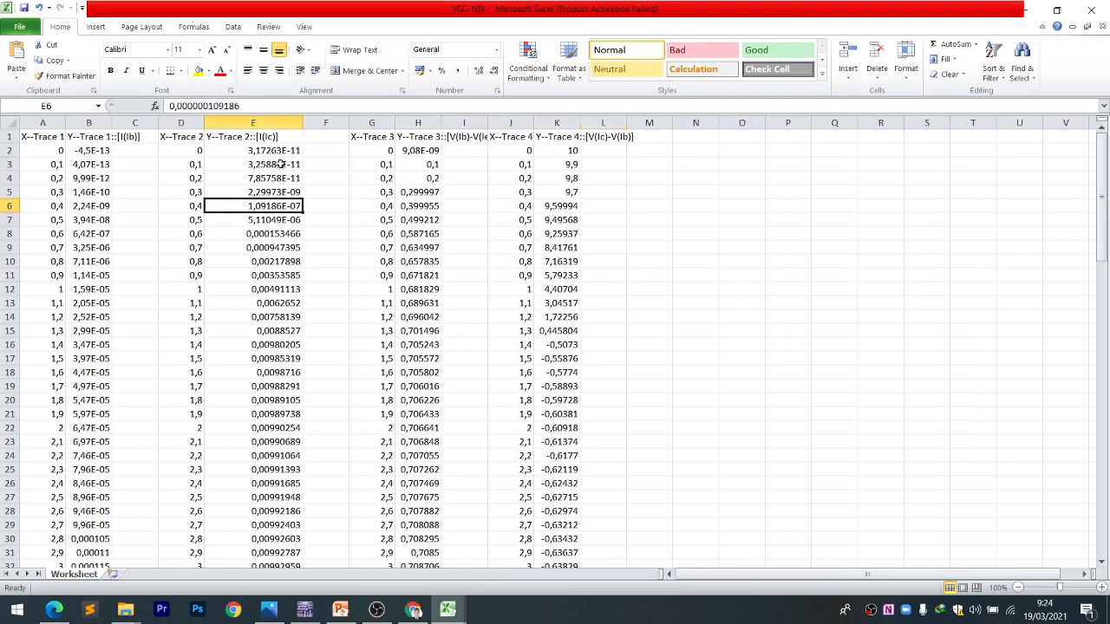
pyautogui.moveTo(274, 149); pyautogui.dragTo(256, 536)
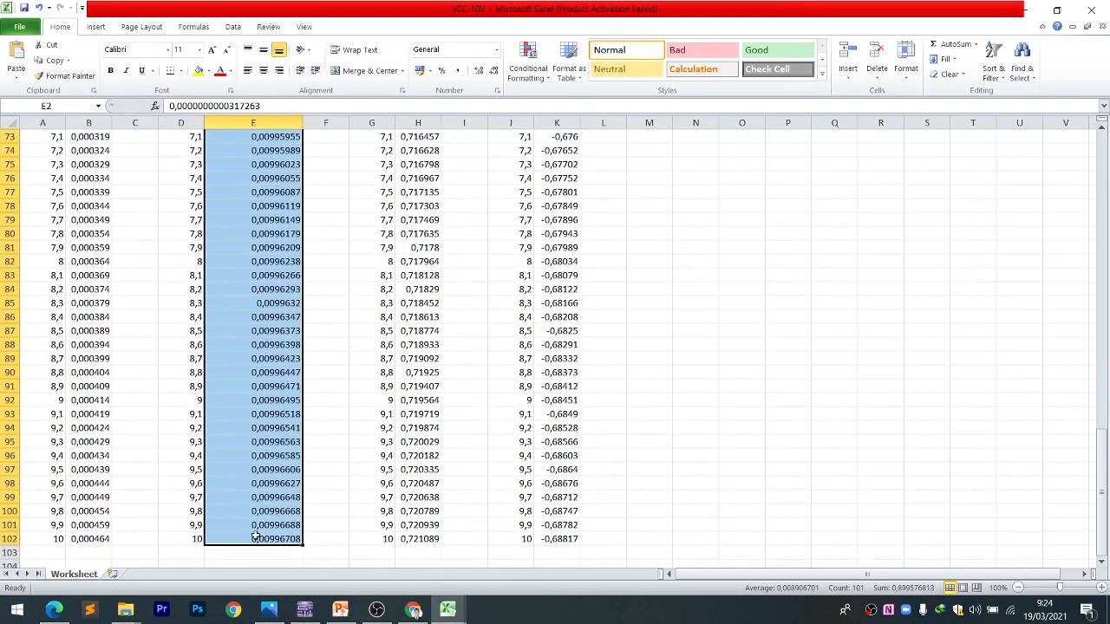
pyautogui.hotkey('ctrl', 'c')
pyautogui.click(447, 609)
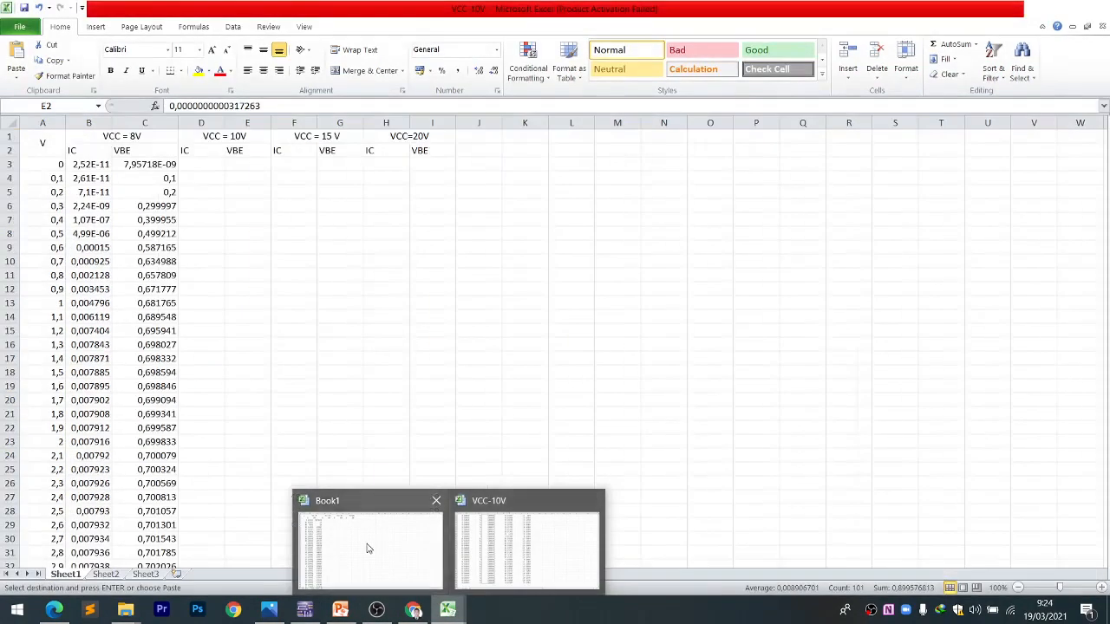
pyautogui.click(368, 548)
pyautogui.hotkey('ctrl', 'v')
pyautogui.click(351, 371)
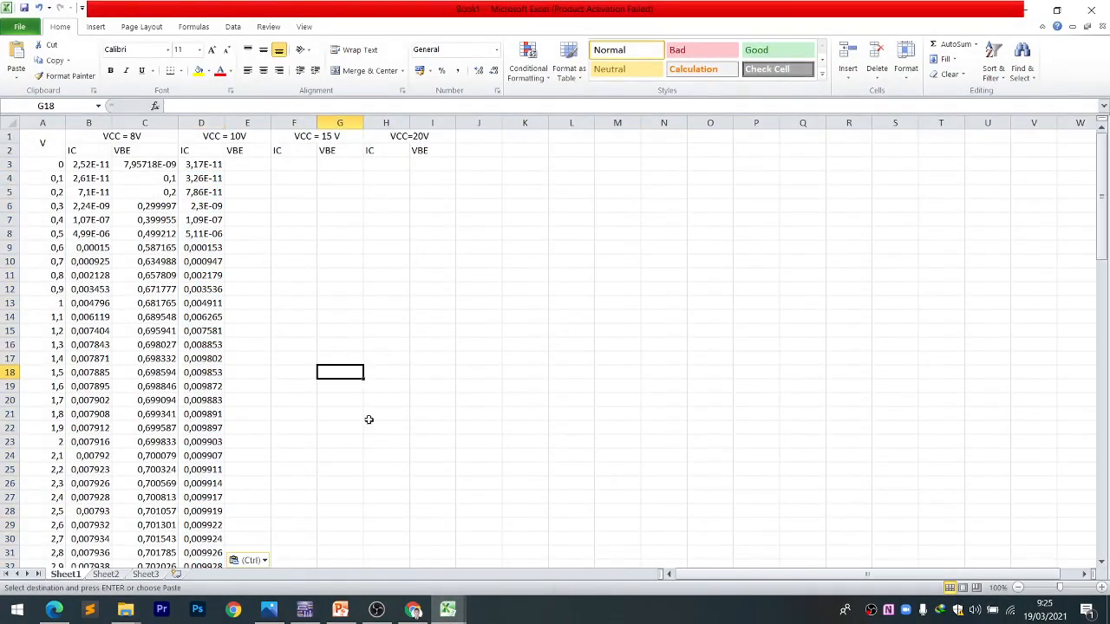
# - Widen VCC-10V's V(Ib)-V(Ie) column and copy its values H2:H102 into Book1's VCC = 10V VBE column from cell E3
pyautogui.moveTo(448, 610)
pyautogui.click(513, 547)
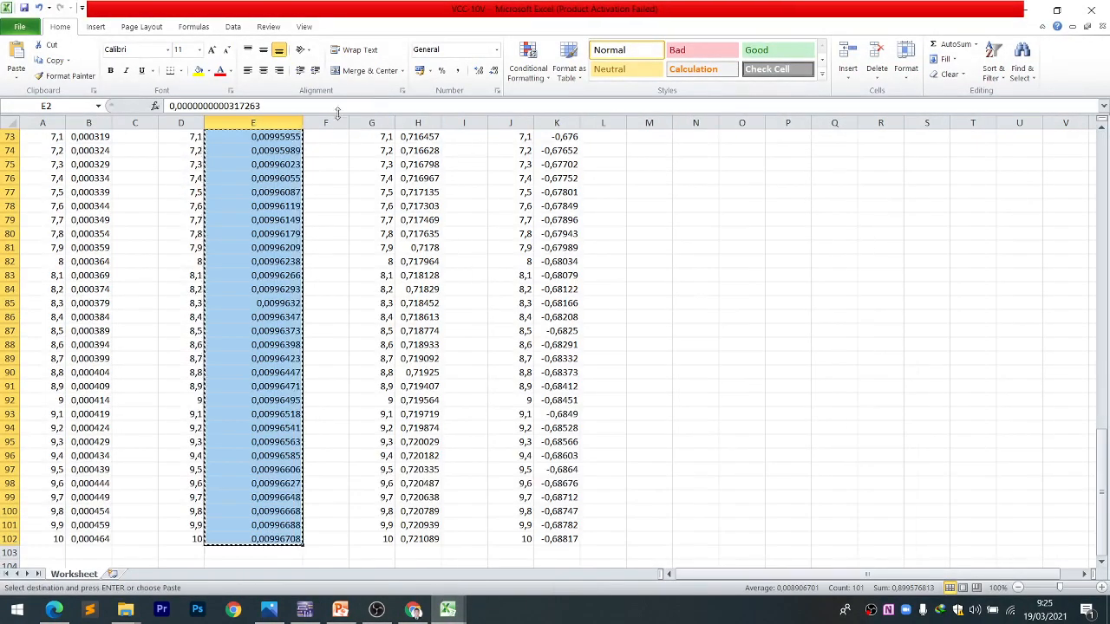
pyautogui.scroll(16, 423, 196)
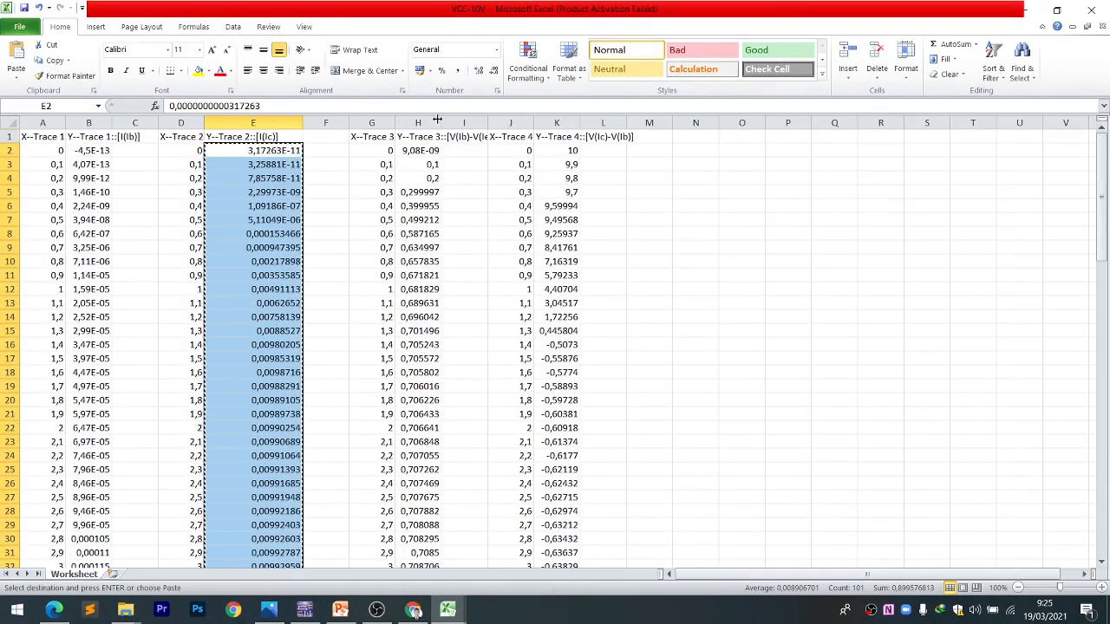
pyautogui.moveTo(440, 123); pyautogui.dragTo(459, 537)
pyautogui.hotkey('ctrl', 'c')
pyautogui.click(447, 610)
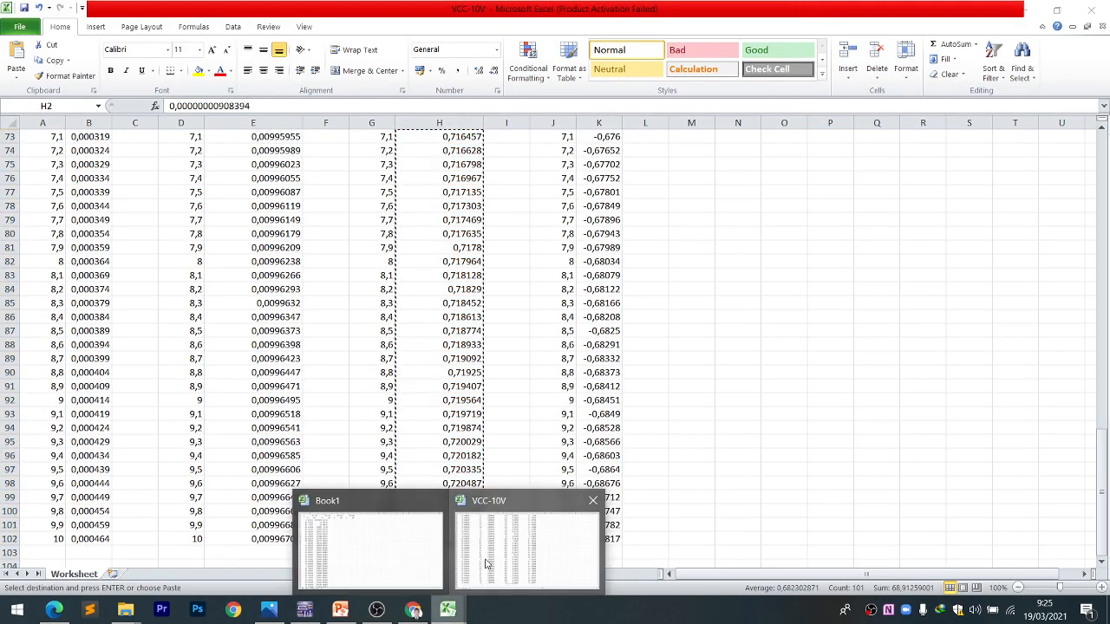
pyautogui.click(395, 545)
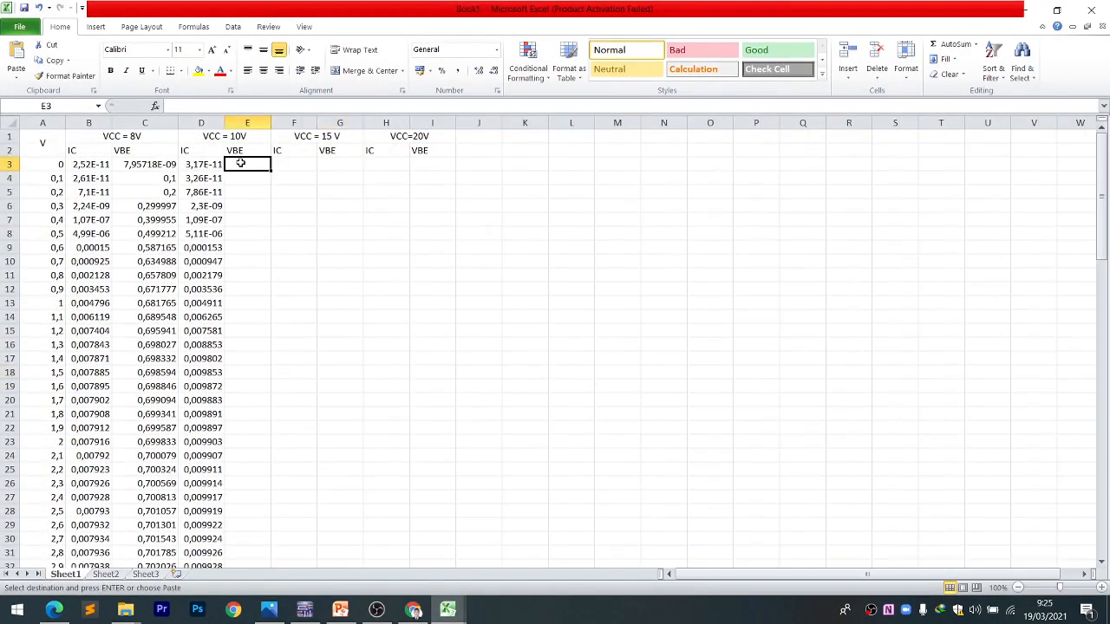
pyautogui.hotkey('ctrl', 'v')
# - Select cell F3 in Book1 and close the VCC-10V workbook, saving its changes and keeping the copied data on the clipboard
pyautogui.click(295, 166)
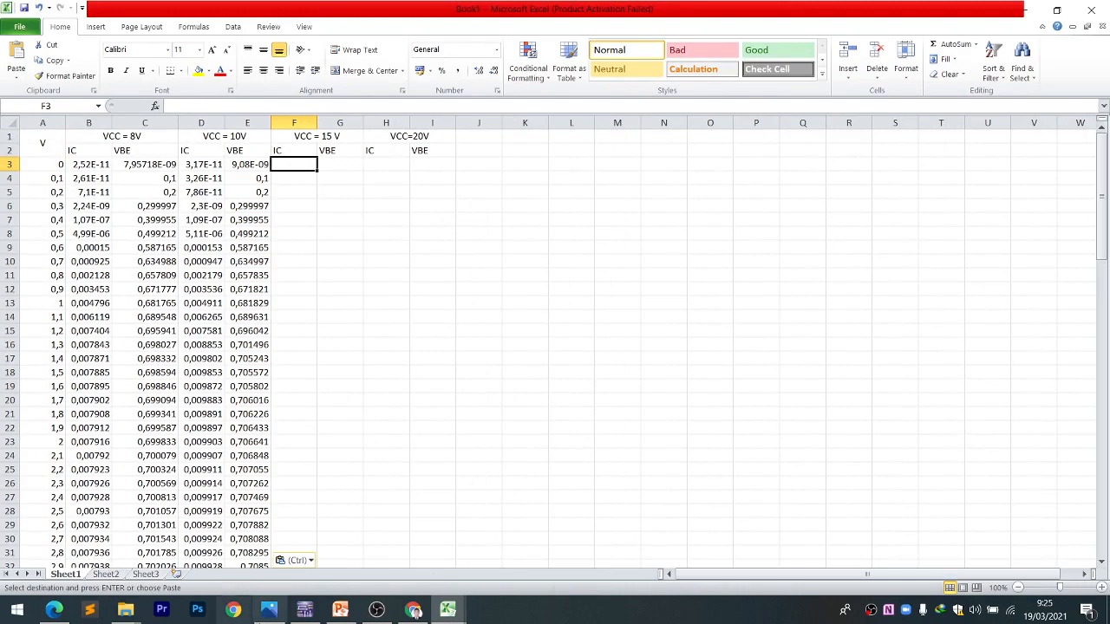
pyautogui.click(465, 612)
pyautogui.click(598, 501)
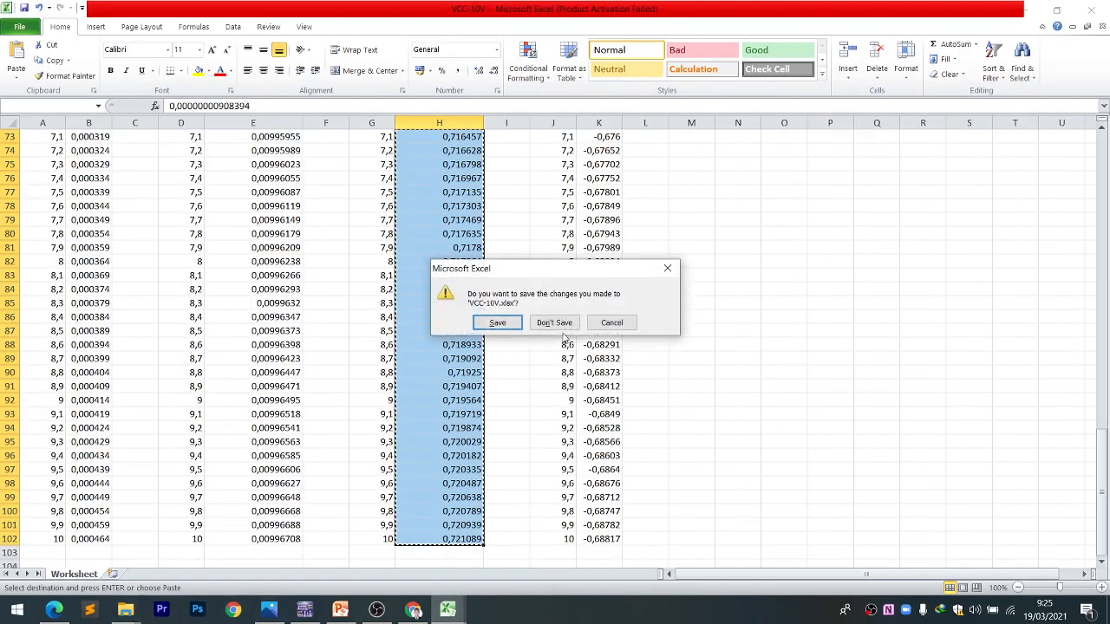
pyautogui.click(498, 322)
pyautogui.click(501, 348)
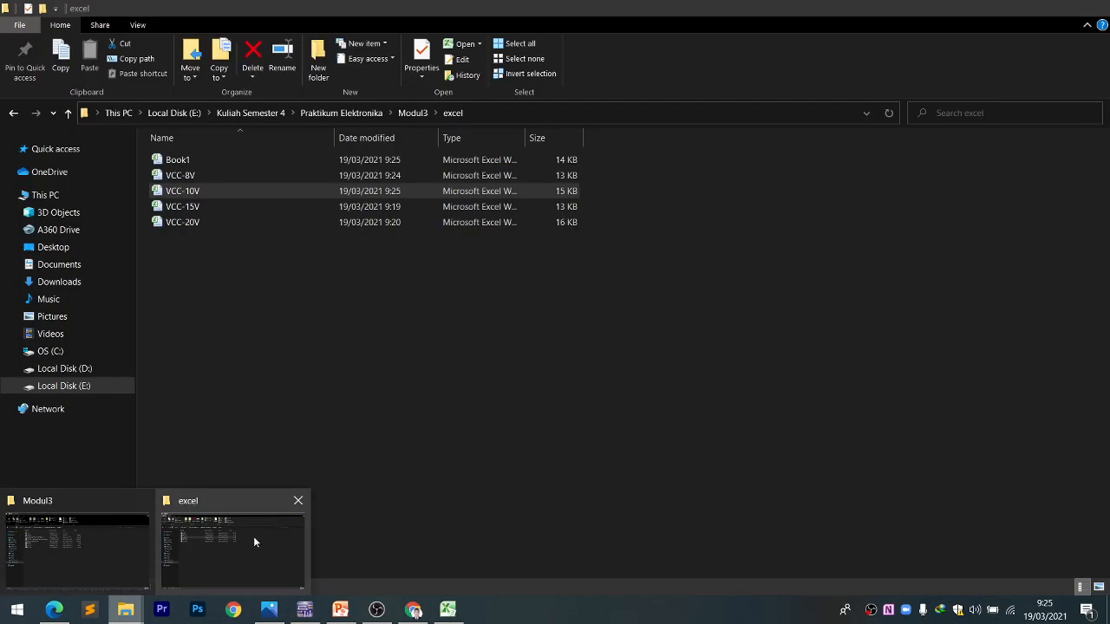
# - Open the VCC-15V workbook from the excel folder and enable editing
pyautogui.click(253, 535)
pyautogui.doubleClick(262, 210)
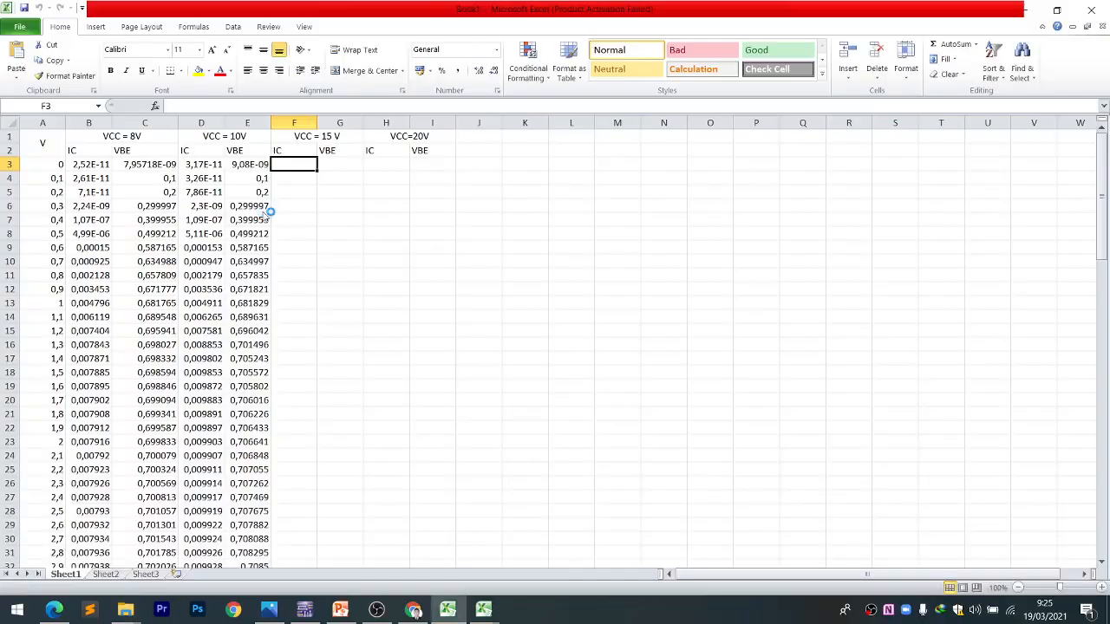
pyautogui.click(425, 46)
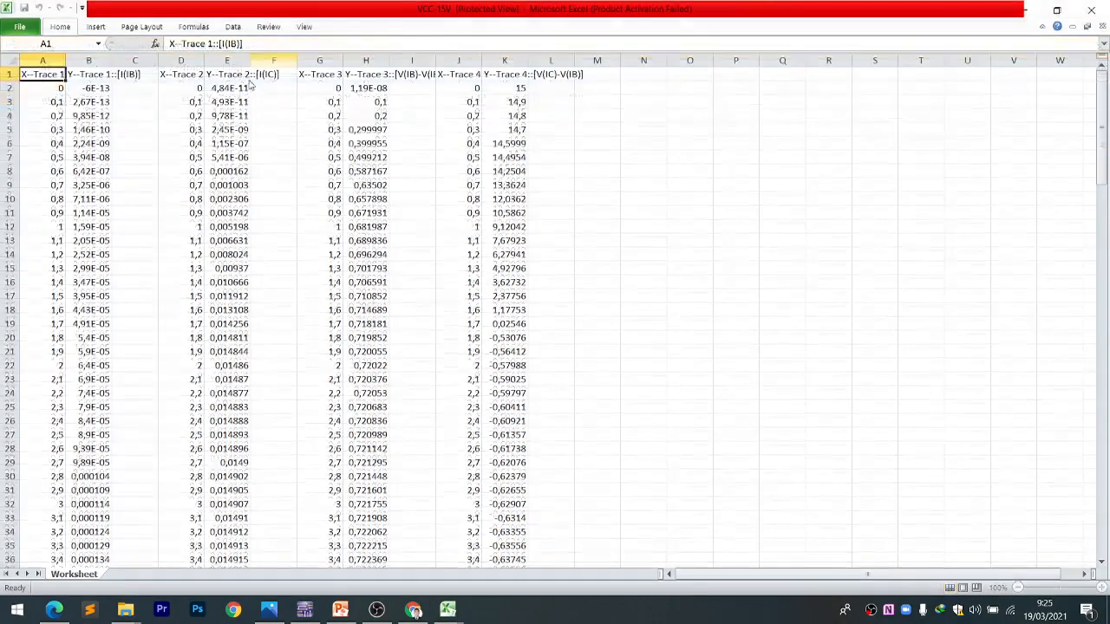
# - Widen the I(IC) column in VCC-15V and copy its values E2:E152 into Book1's VCC = 15 V IC column from cell F3
pyautogui.click(227, 123)
pyautogui.moveTo(250, 122); pyautogui.dragTo(310, 124)
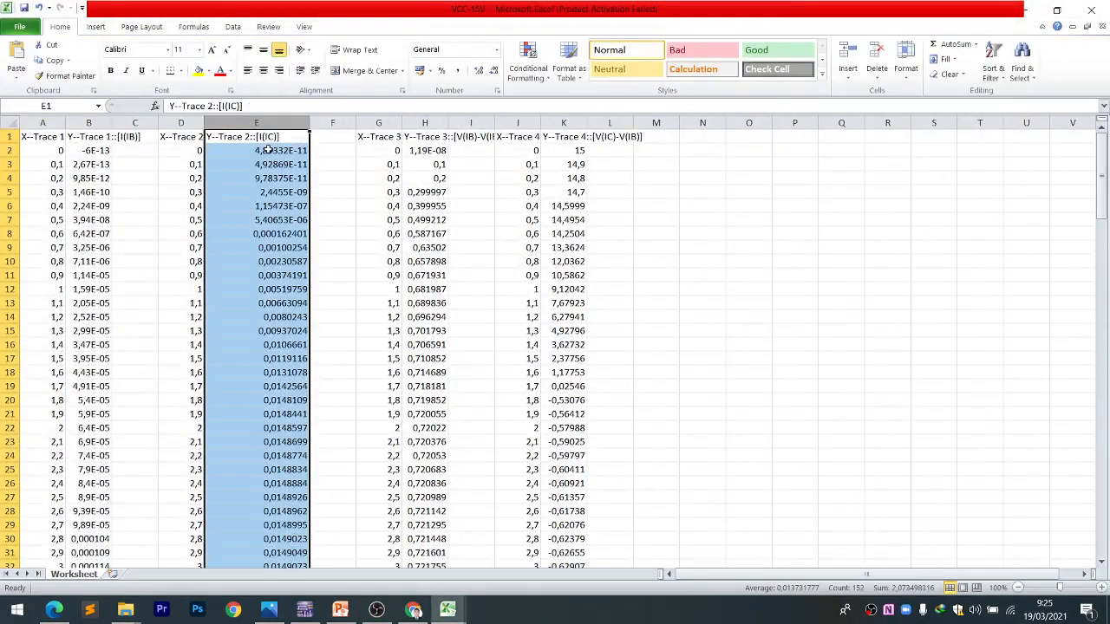
pyautogui.moveTo(260, 150); pyautogui.dragTo(251, 536)
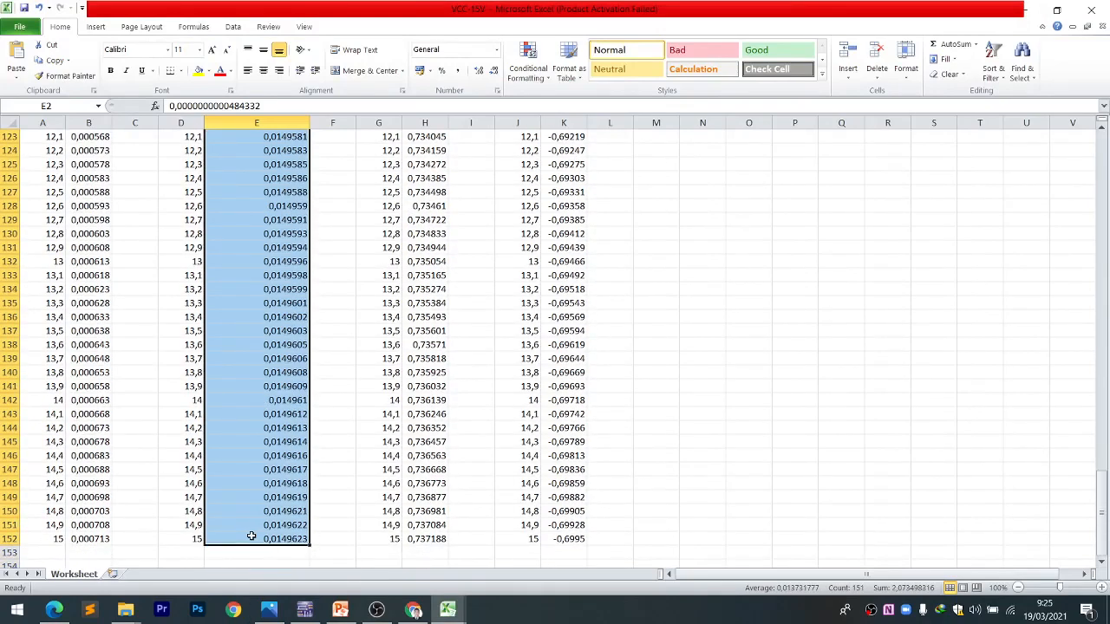
pyautogui.hotkey('ctrl', 'c')
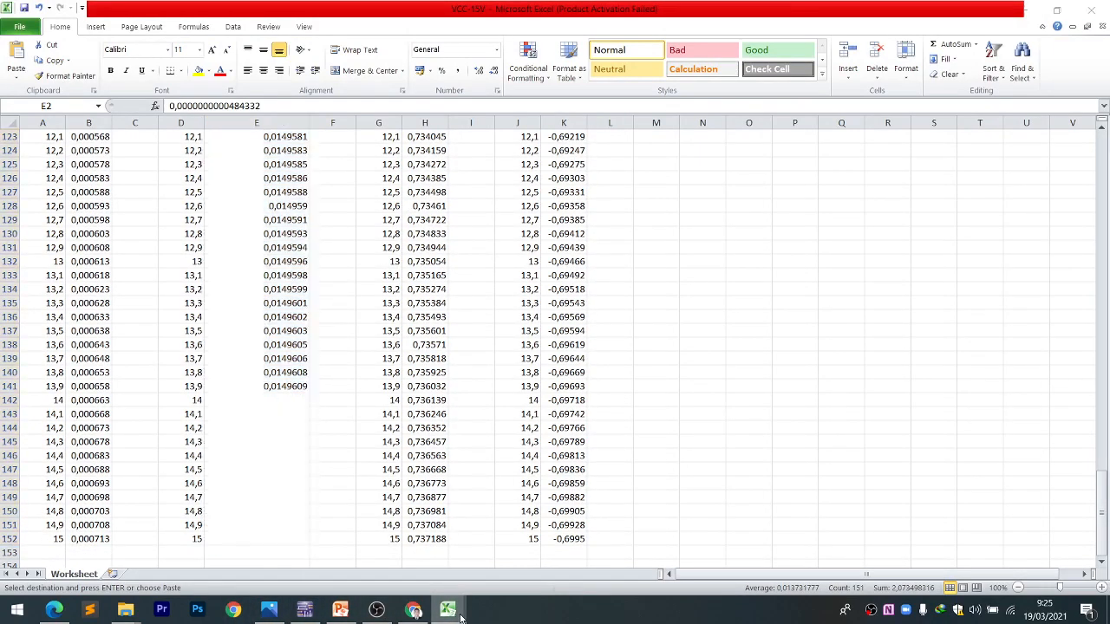
pyautogui.moveTo(448, 609)
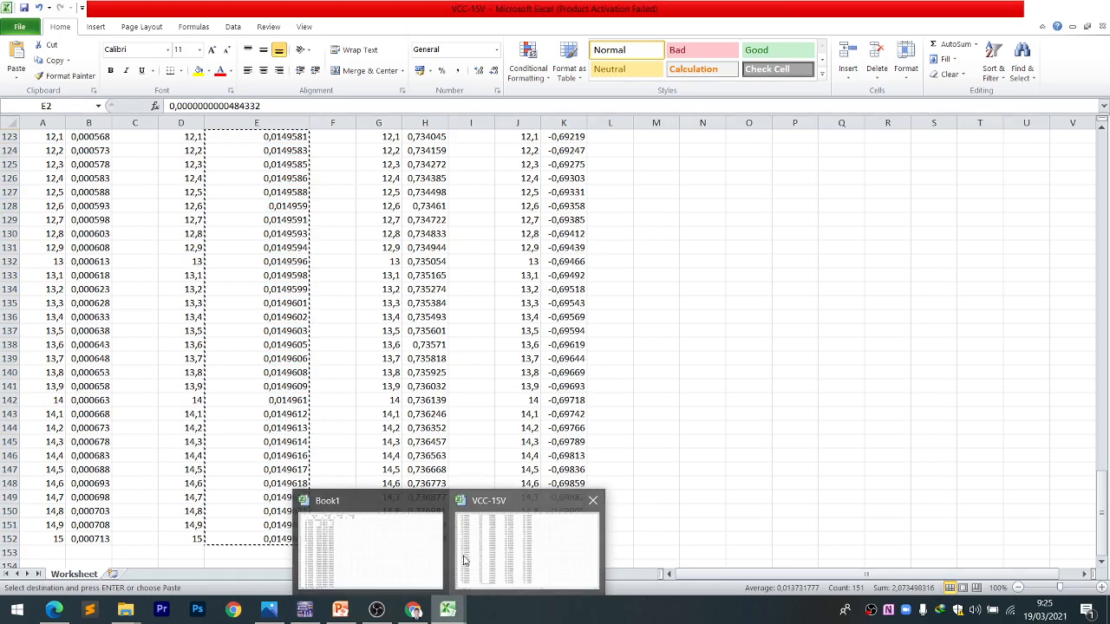
pyautogui.click(376, 555)
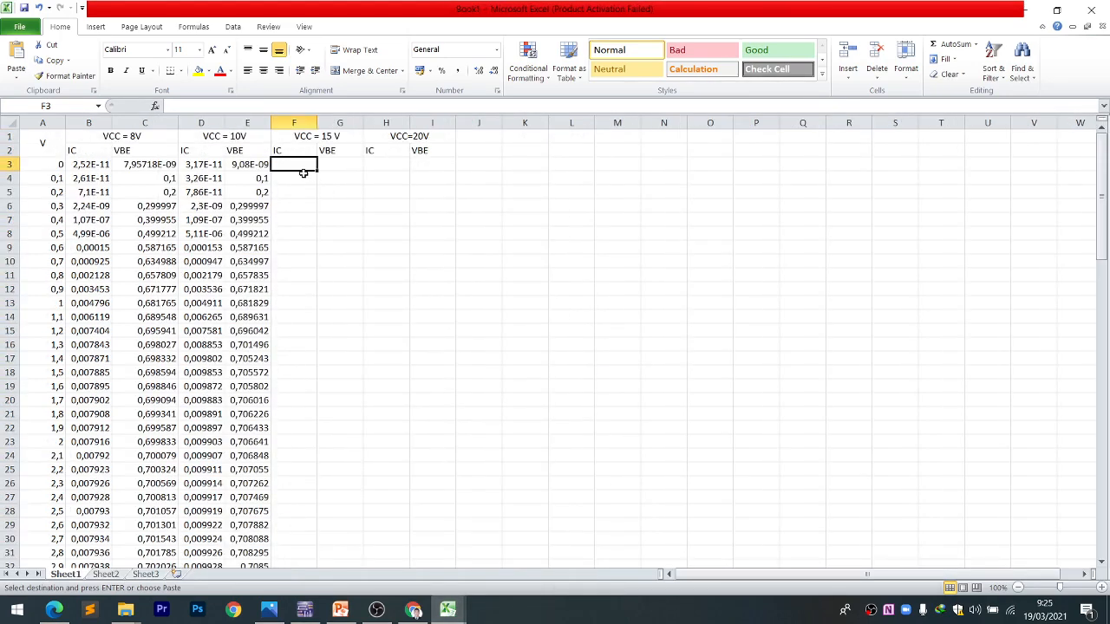
pyautogui.hotkey('ctrl', 'v')
# - Copy the V(IB)-V(IE) values H2:H152 from VCC-15V into Book1's VCC = 15 V VBE column from cell G3
pyautogui.click(339, 163)
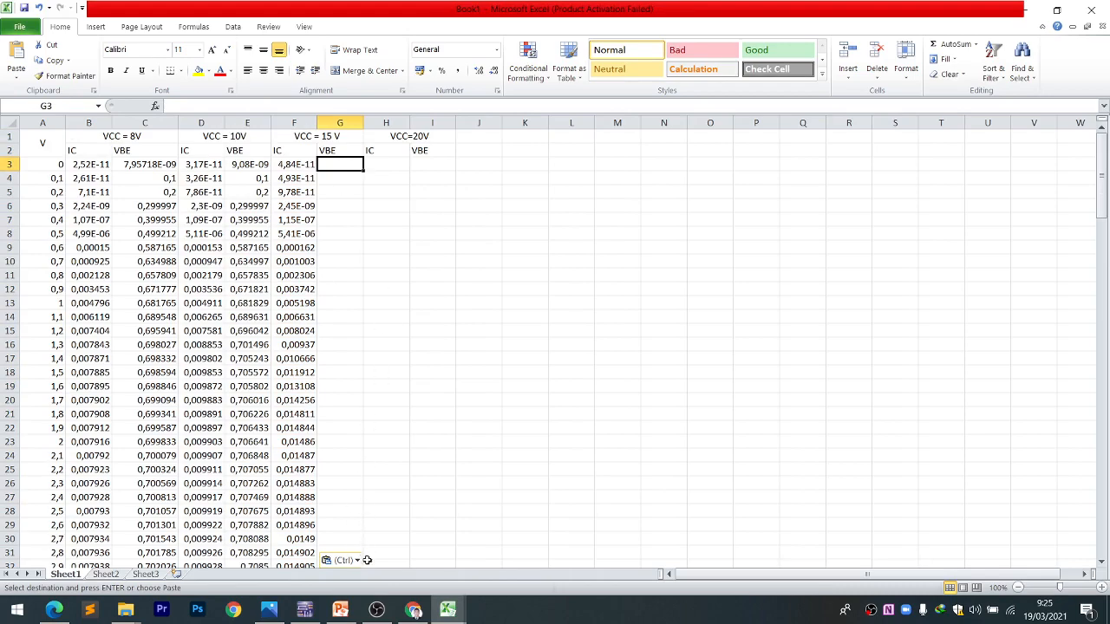
pyautogui.moveTo(448, 610)
pyautogui.click(517, 538)
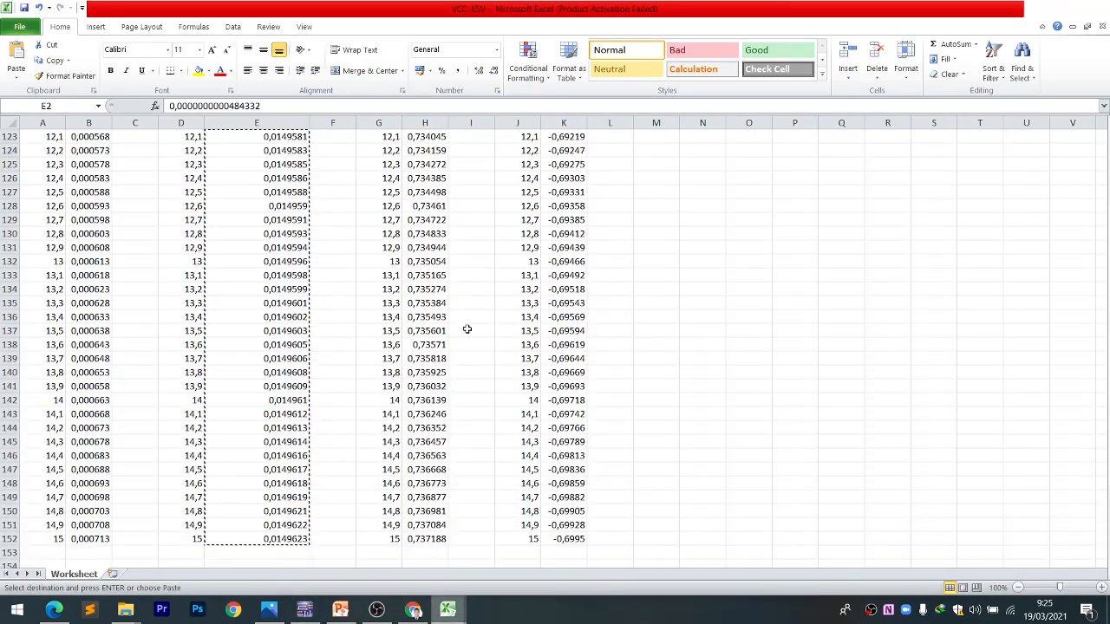
pyautogui.scroll(20, 425, 206)
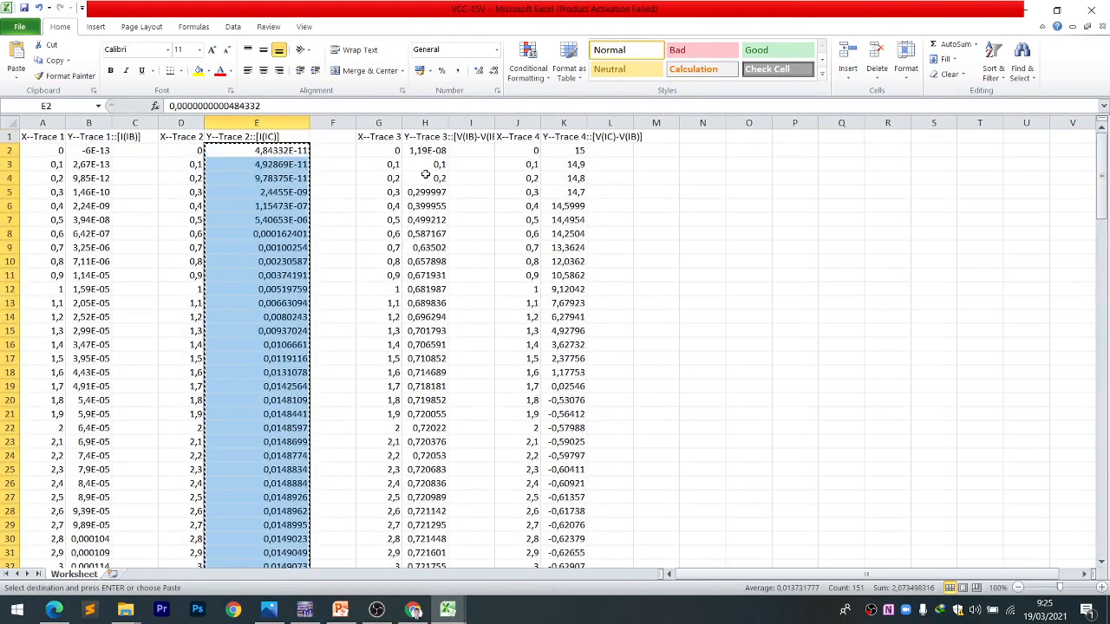
pyautogui.moveTo(431, 151); pyautogui.dragTo(417, 546)
pyautogui.hotkey('ctrl', 'c')
pyautogui.moveTo(447, 609)
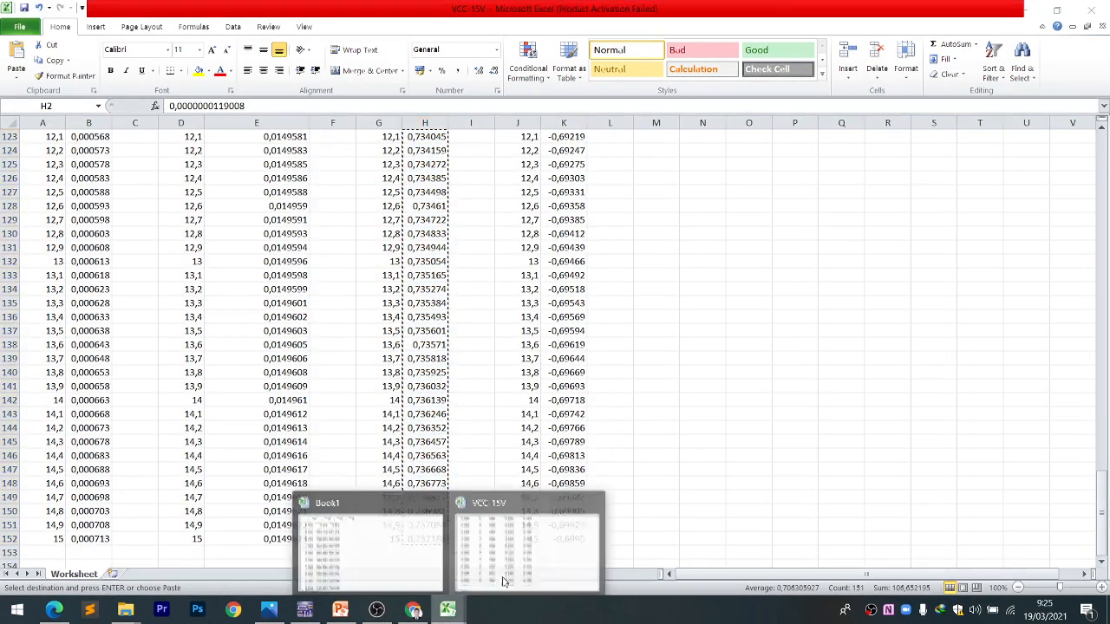
pyautogui.click(400, 548)
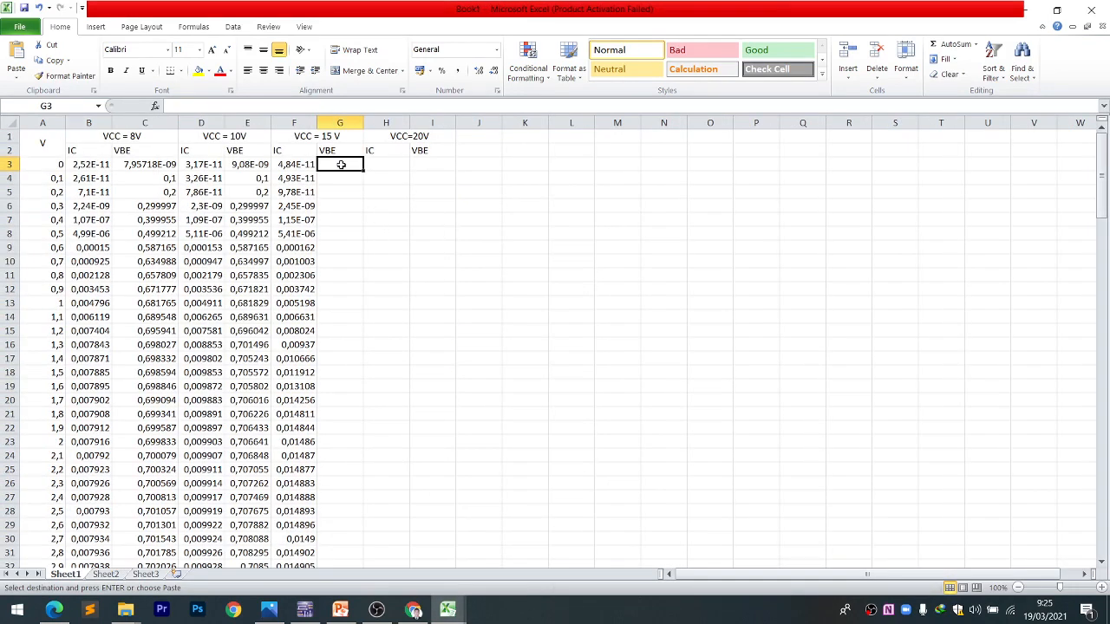
pyautogui.hotkey('ctrl', 'v')
# - Select cell H3 in Book1 and close the VCC-15V workbook, saving its changes and keeping the copied data on the clipboard
pyautogui.click(368, 163)
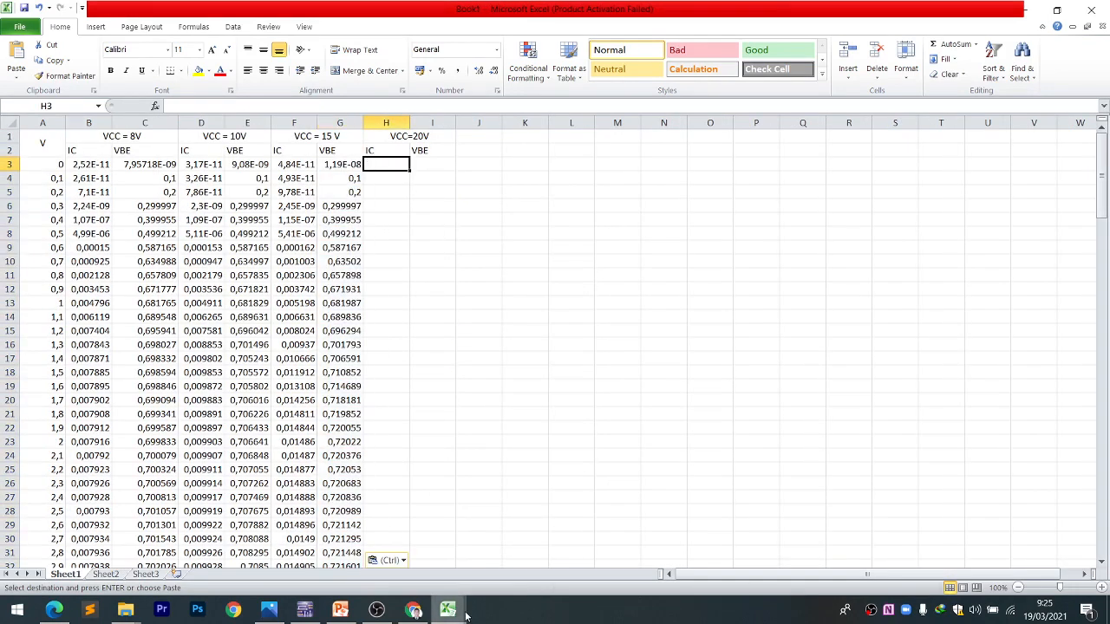
pyautogui.moveTo(466, 614)
pyautogui.click(593, 503)
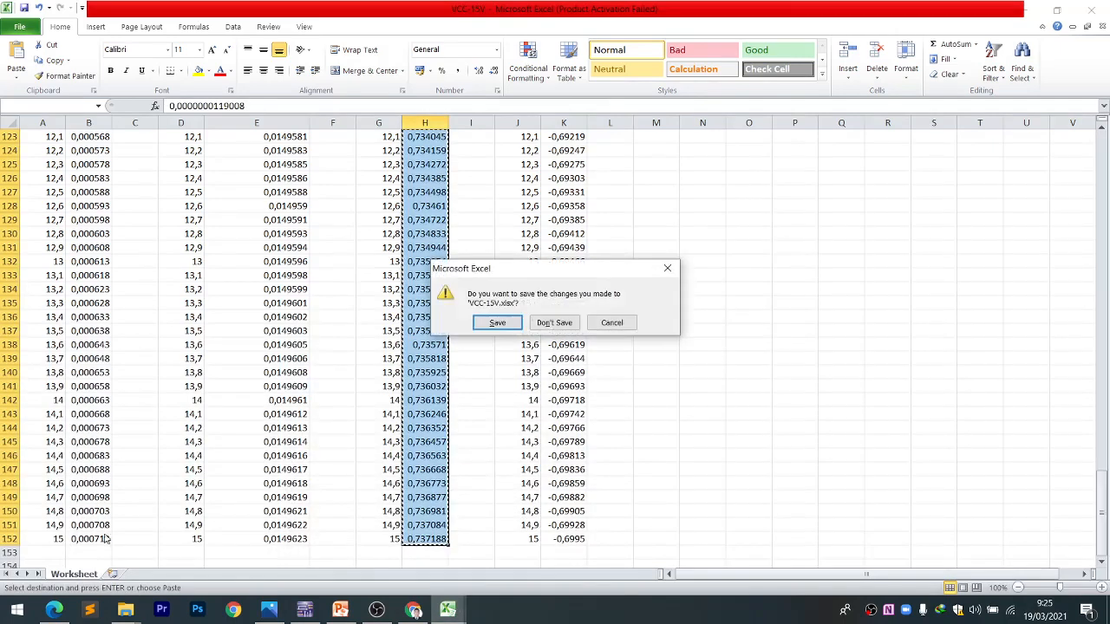
pyautogui.click(499, 322)
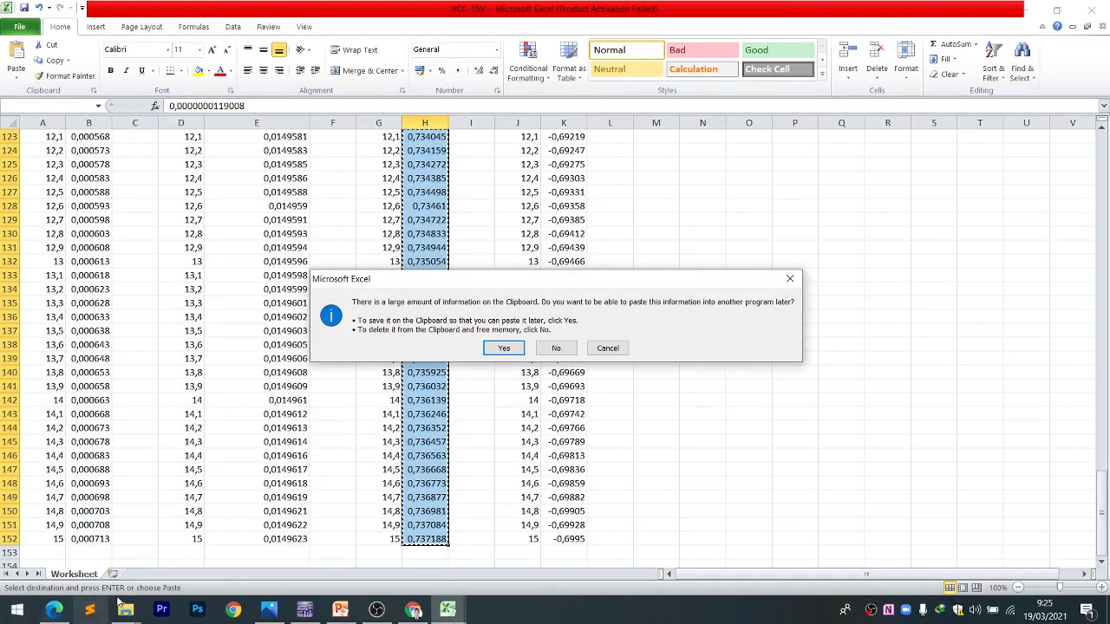
pyautogui.click(503, 348)
# - Open the VCC-20V workbook from the excel folder and enable editing
pyautogui.moveTo(126, 610)
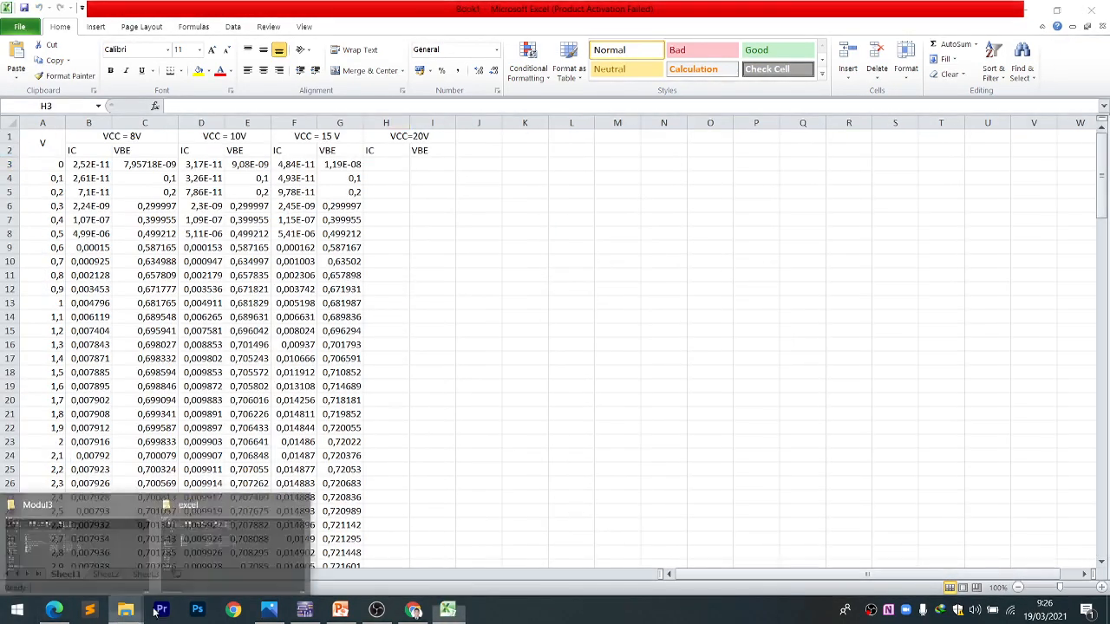
pyautogui.click(261, 560)
pyautogui.doubleClick(260, 220)
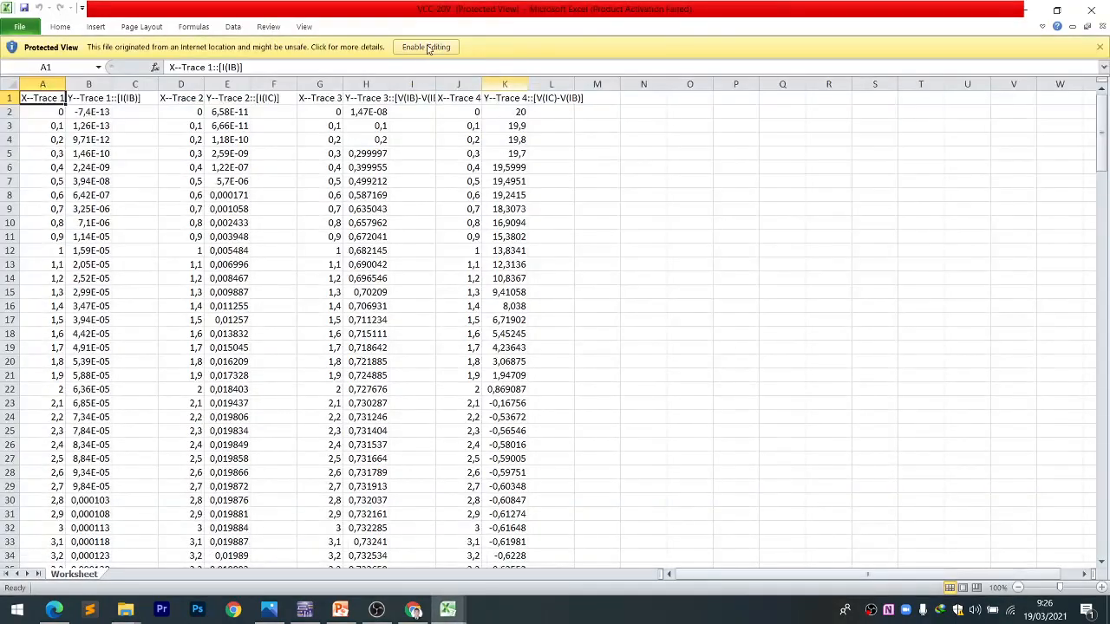
pyautogui.click(425, 46)
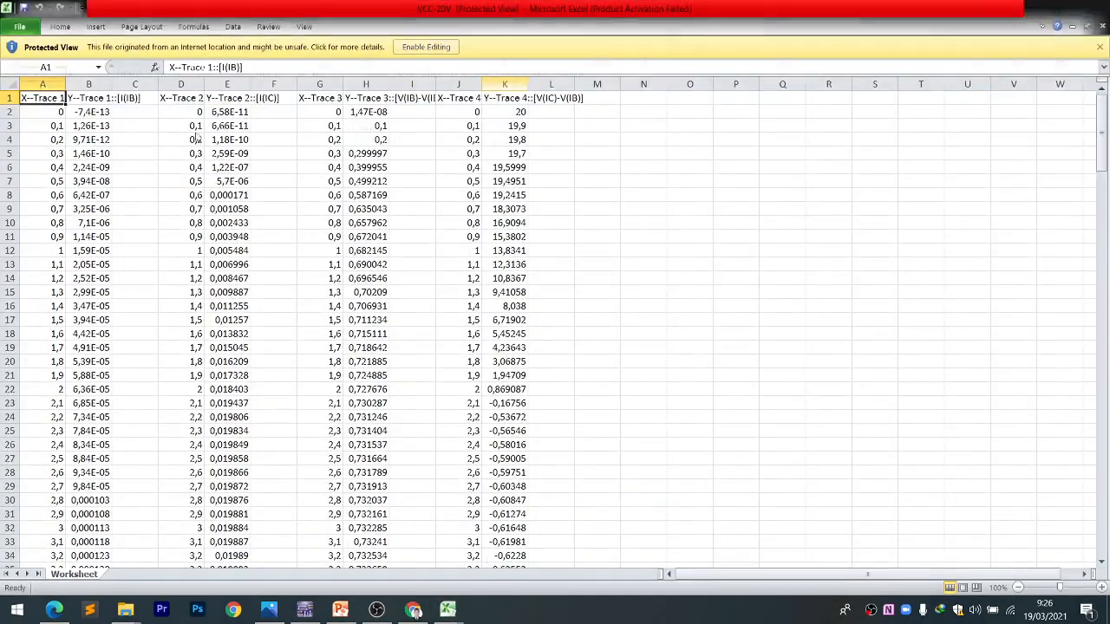
# - Copy the I(IC) values E2:E202 from VCC-20V into Book1's VCC=20V IC column from cell H3
pyautogui.moveTo(232, 149); pyautogui.dragTo(227, 539)
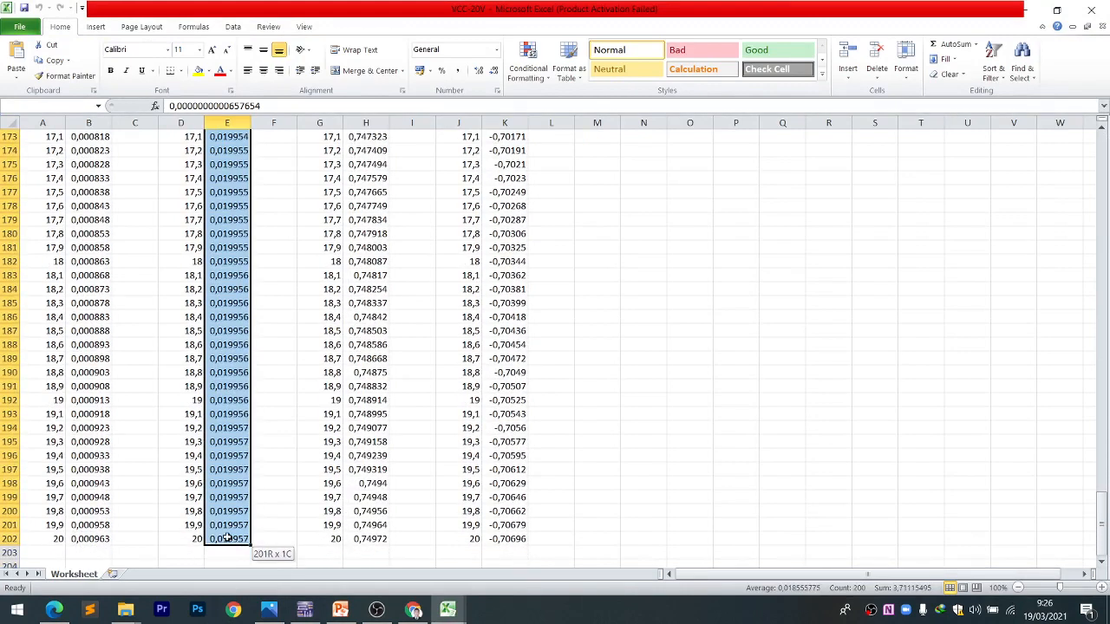
pyautogui.hotkey('ctrl', 'c')
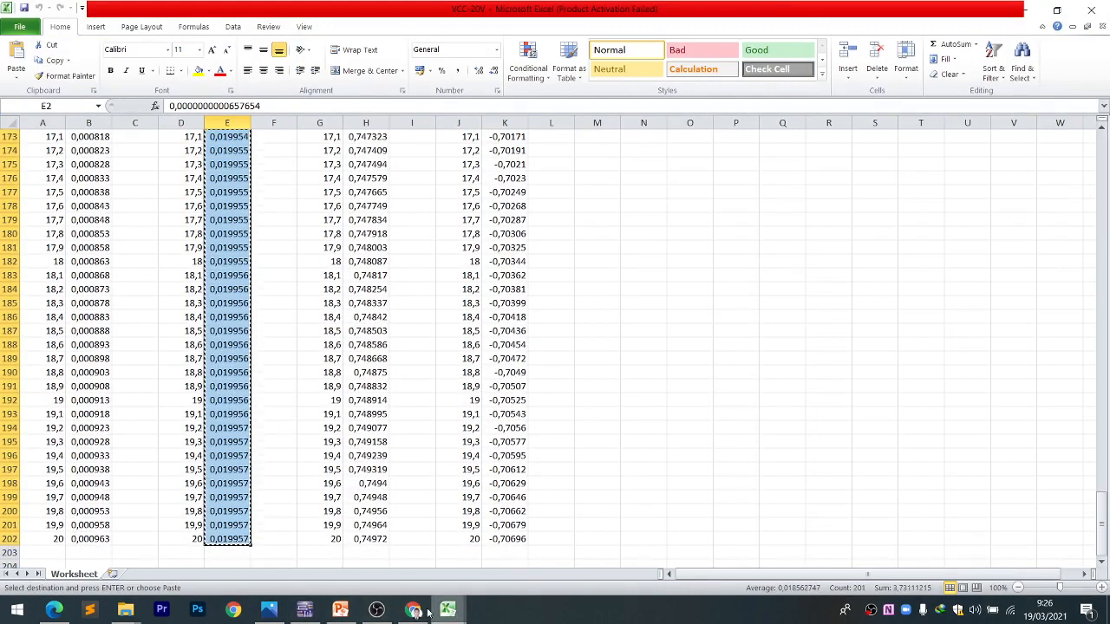
pyautogui.click(340, 610)
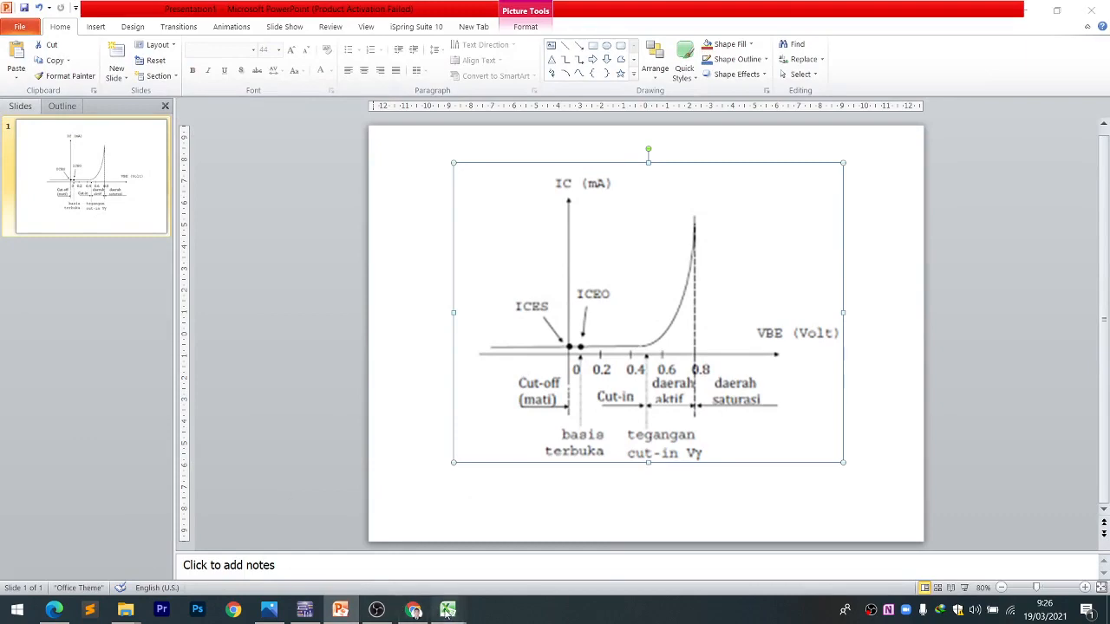
pyautogui.moveTo(447, 610)
pyautogui.click(366, 542)
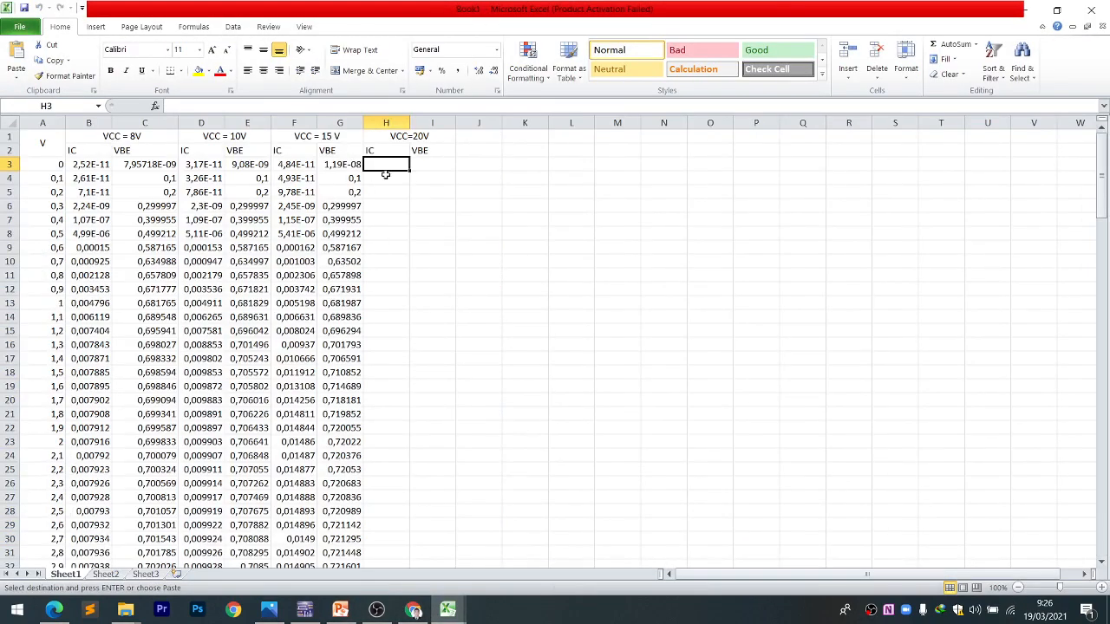
pyautogui.hotkey('ctrl', 'v')
# - Copy the V(IB)-V(IE) values H2:H202 from VCC-20V into Book1's VCC=20V VBE column from cell I3
pyautogui.click(437, 163)
pyautogui.moveTo(447, 607)
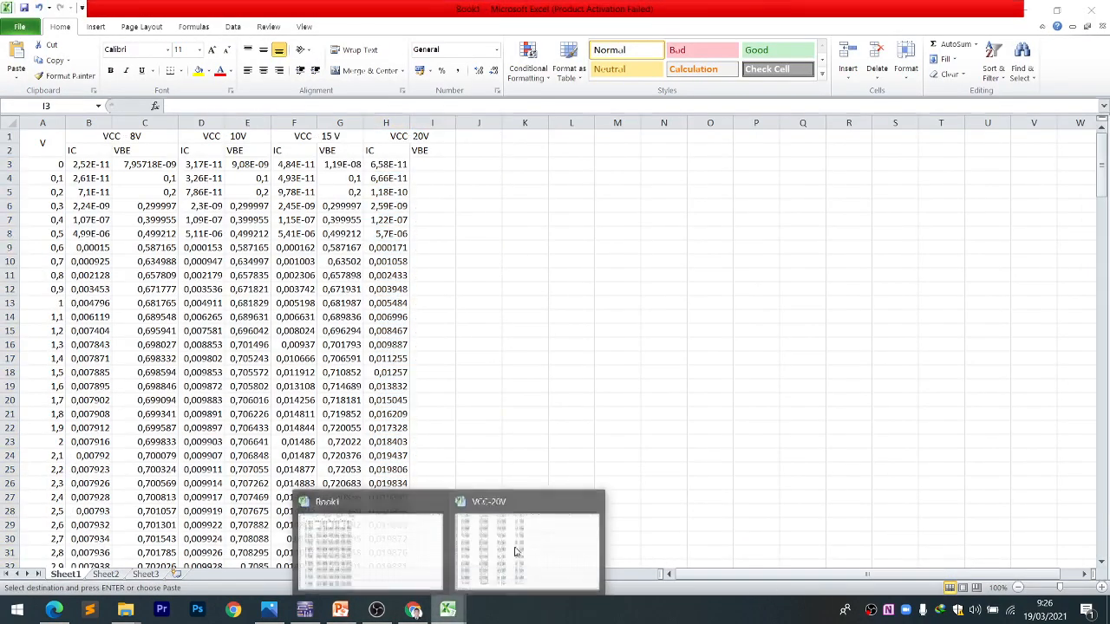
pyautogui.click(533, 534)
pyautogui.scroll(11, 368, 182)
pyautogui.scroll(20, 368, 182)
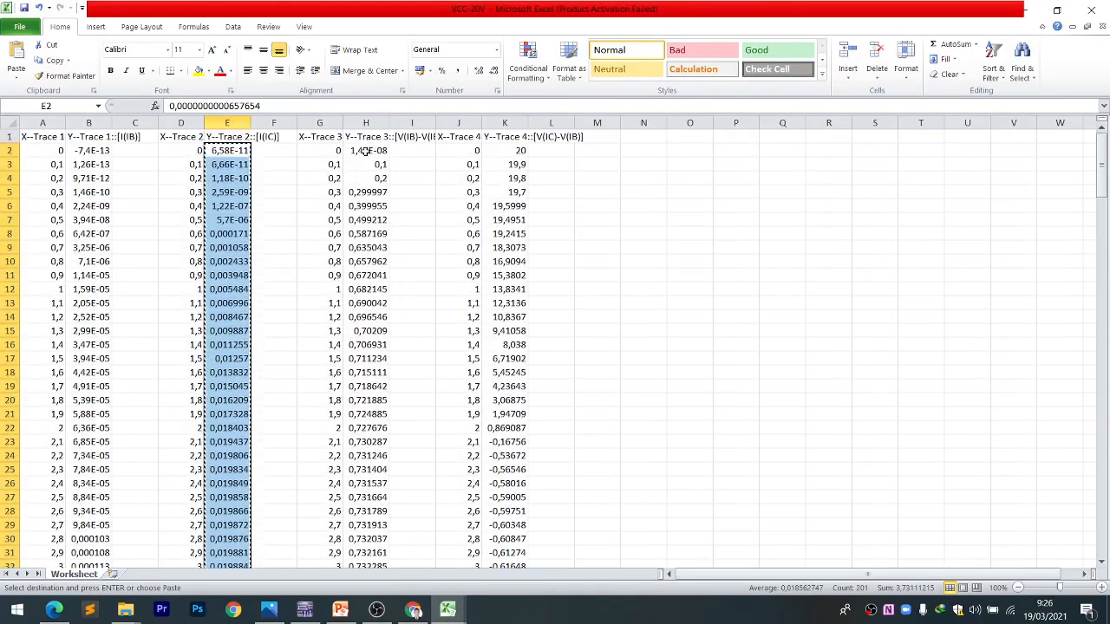
pyautogui.moveTo(368, 150); pyautogui.dragTo(359, 538)
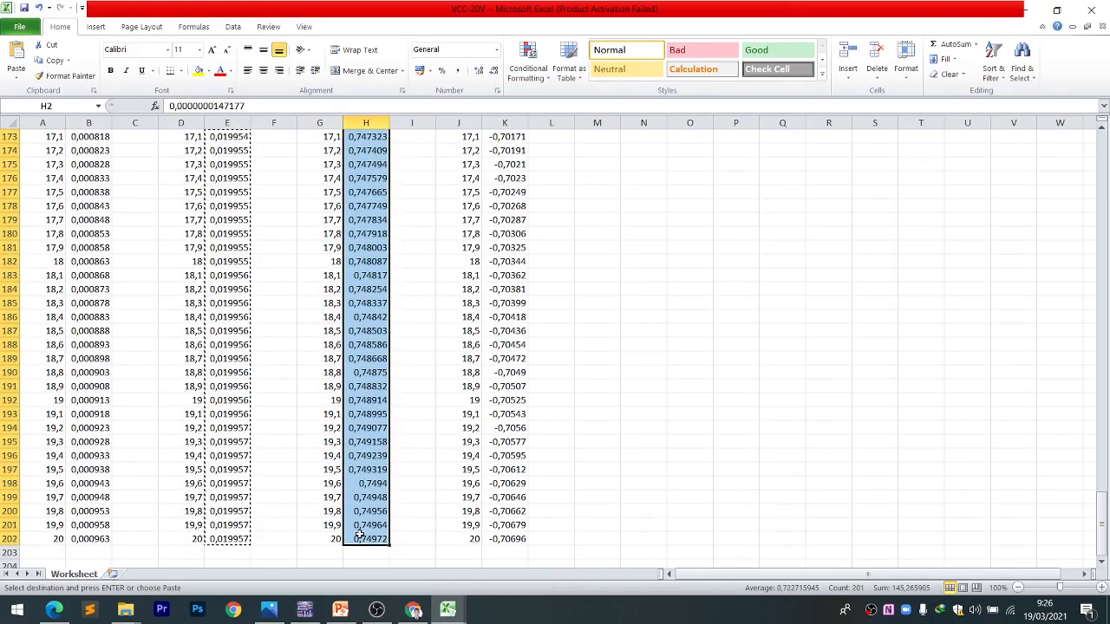
pyautogui.hotkey('ctrl', 'c')
pyautogui.moveTo(448, 610)
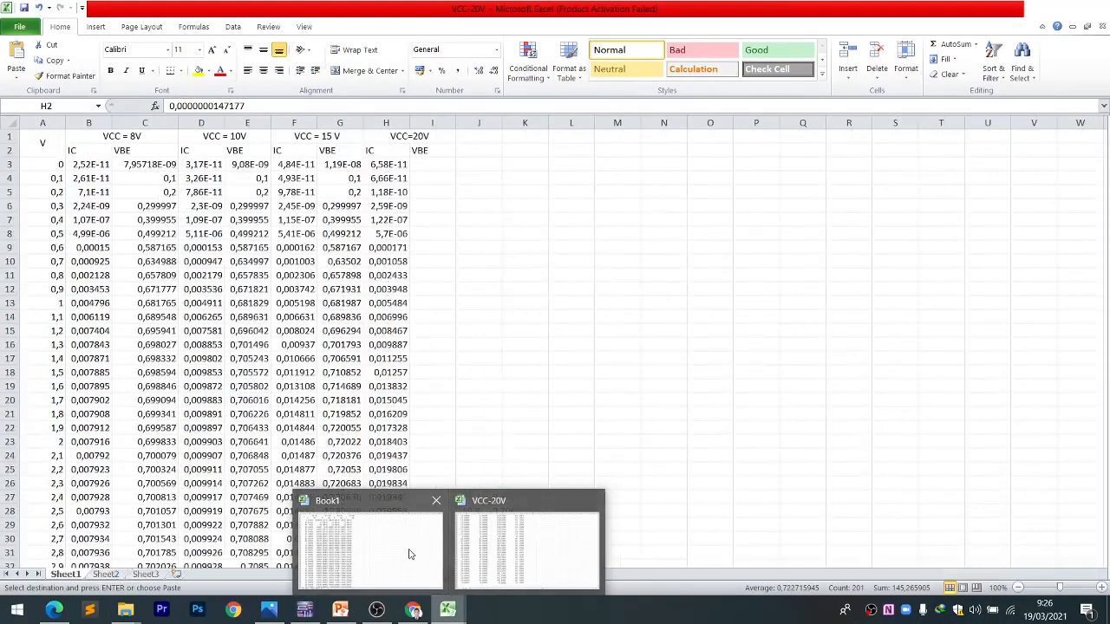
pyautogui.click(409, 549)
pyautogui.hotkey('ctrl', 'v')
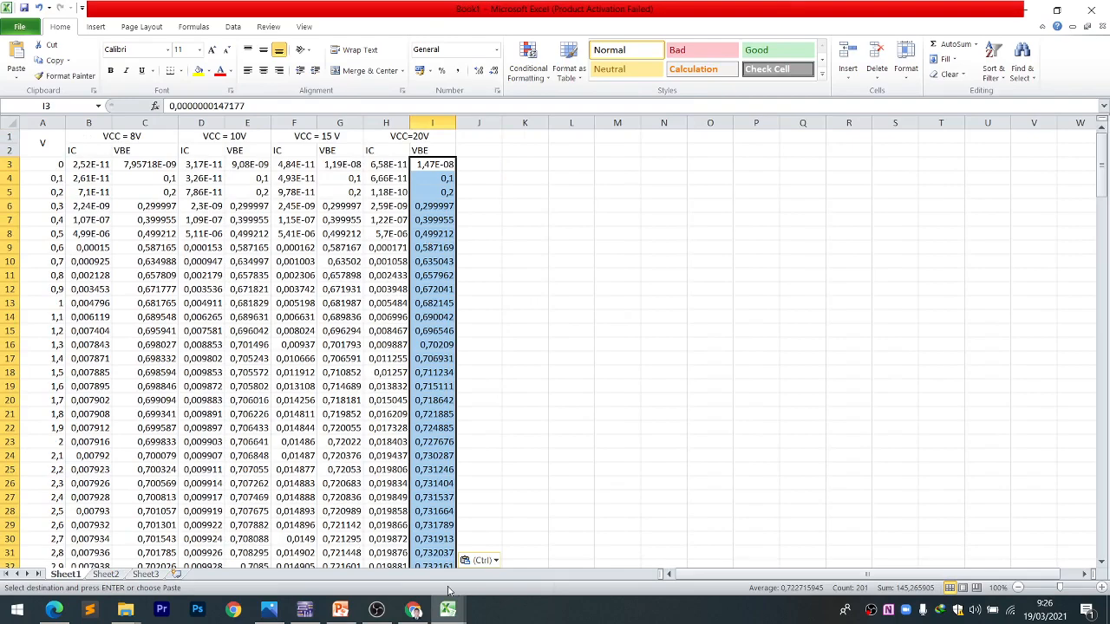
# - Close the VCC-20V workbook, keeping the copied data on the clipboard
pyautogui.moveTo(449, 610)
pyautogui.click(595, 500)
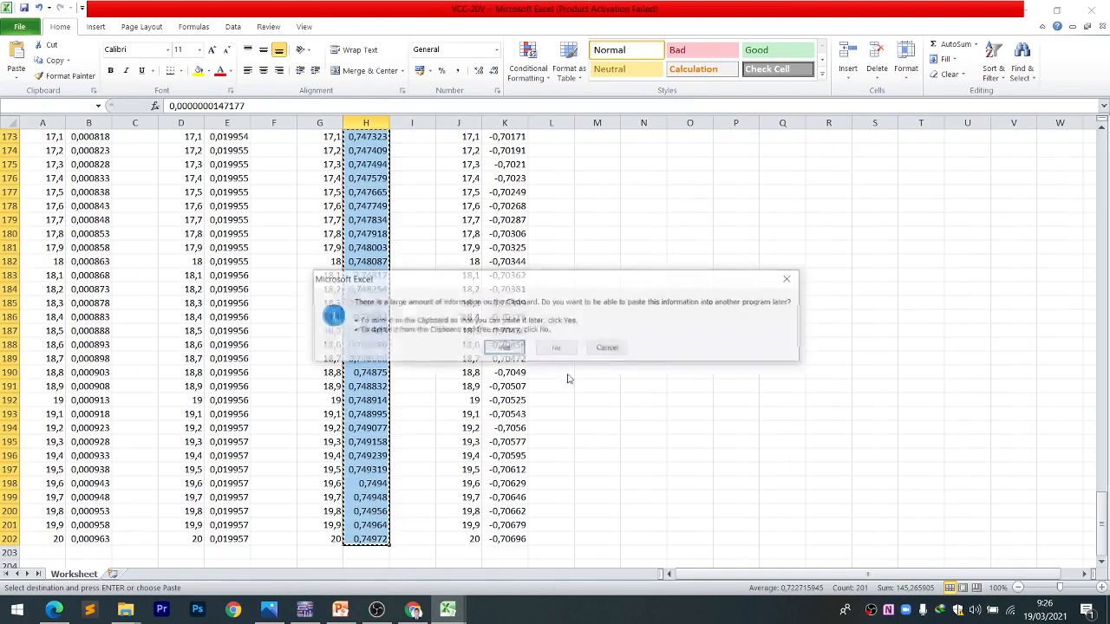
pyautogui.click(512, 350)
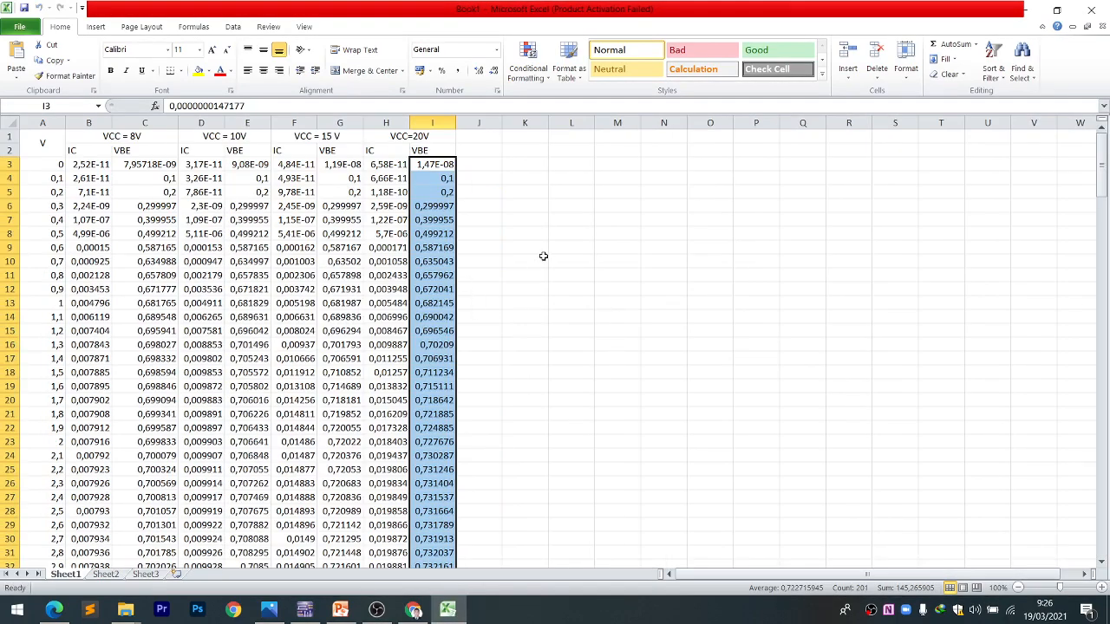
# - Examine the IC and VBE columns in Book1 down to the last row of the VCC=20V data
pyautogui.scroll(-20, 427, 274)
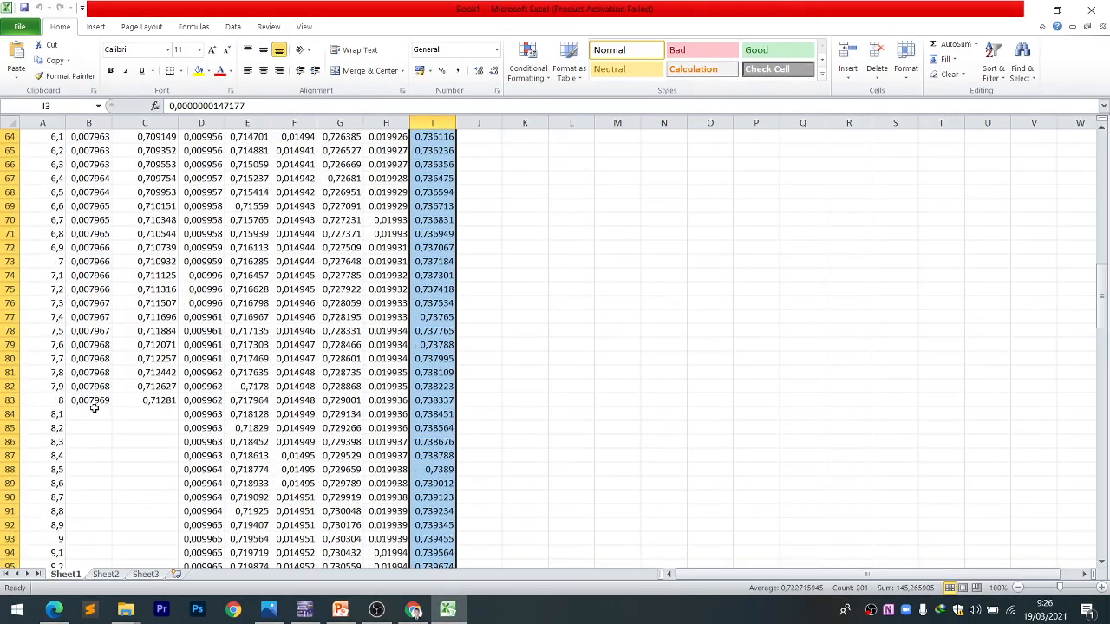
pyautogui.scroll(-20, 94, 408)
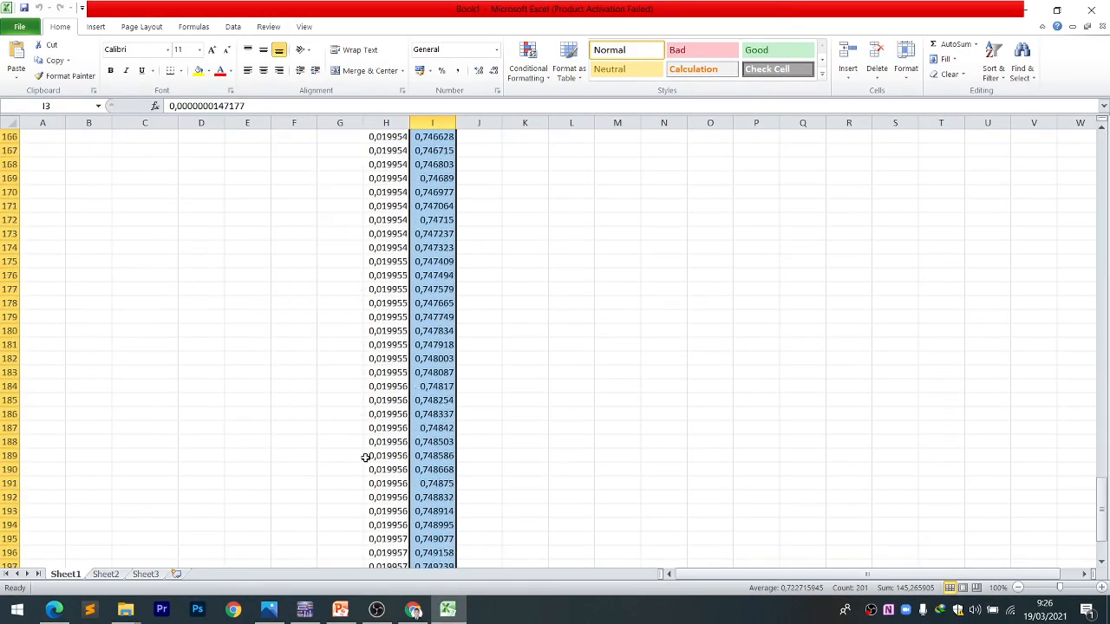
pyautogui.scroll(-7, 369, 460)
pyautogui.click(373, 362)
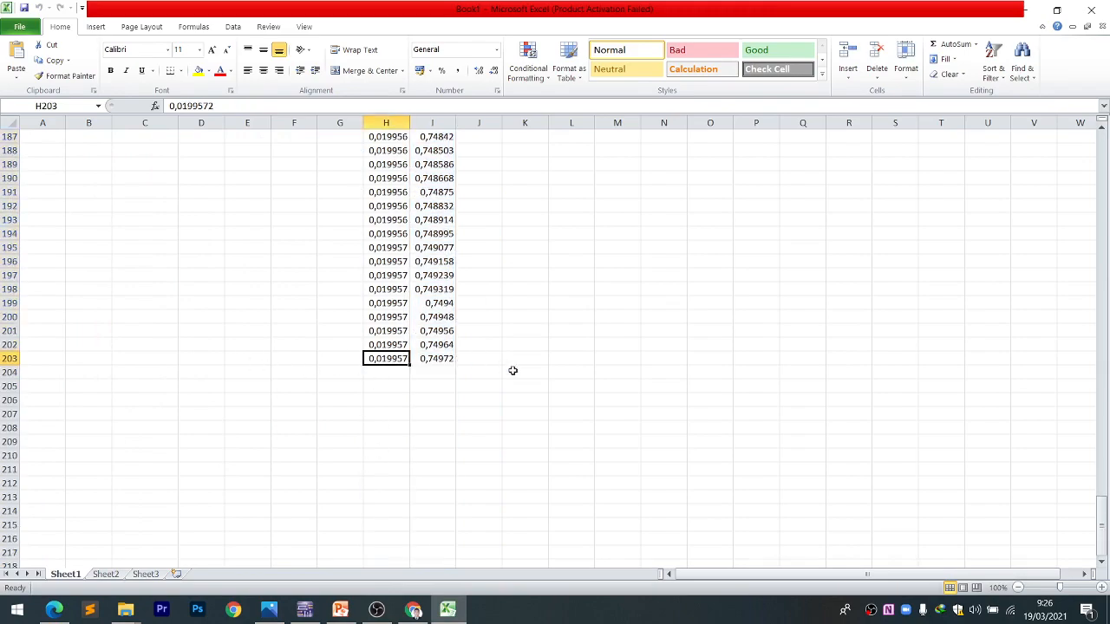
pyautogui.scroll(20, 310, 337)
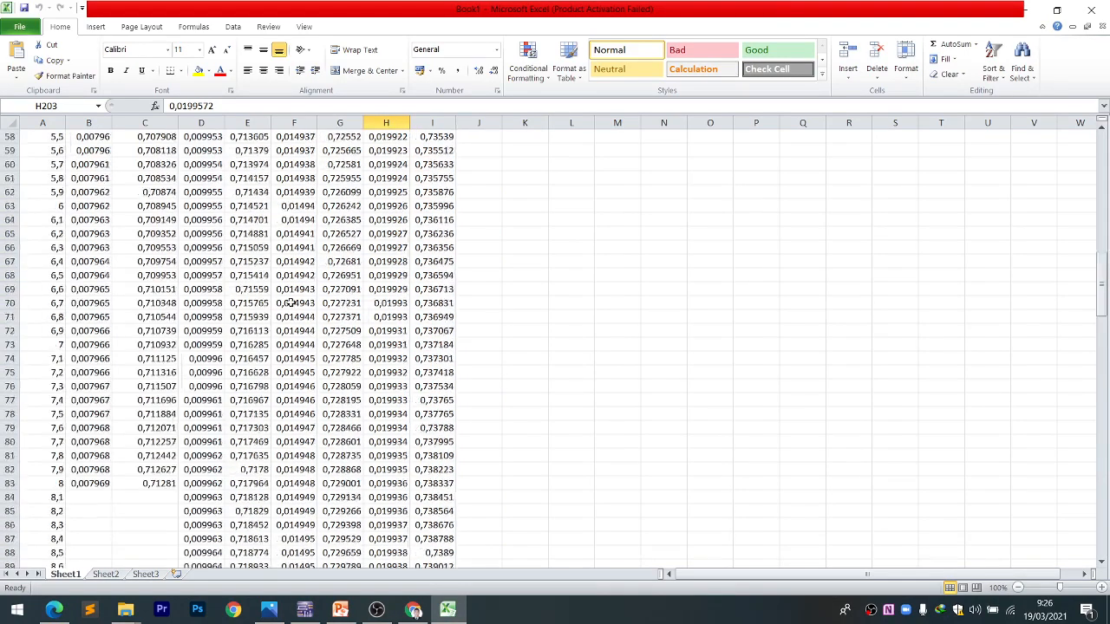
pyautogui.scroll(19, 295, 302)
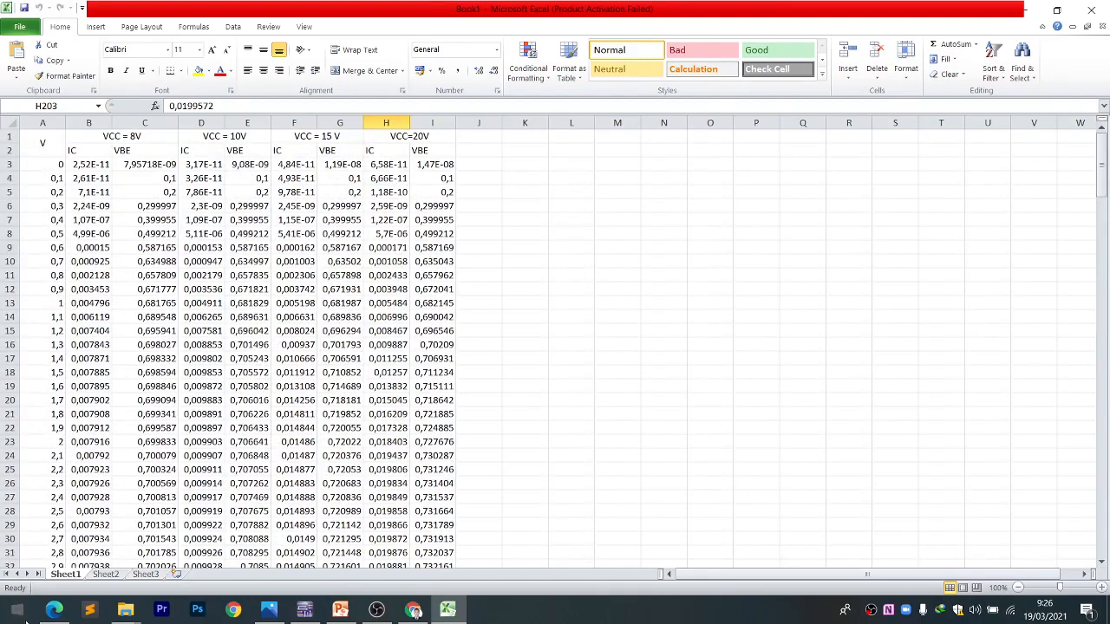
# - Read the IC–VBE plotting instructions, items 4 and 5, in the Modul 3 Transistor BJT PDF and return to Book1
pyautogui.click(53, 609)
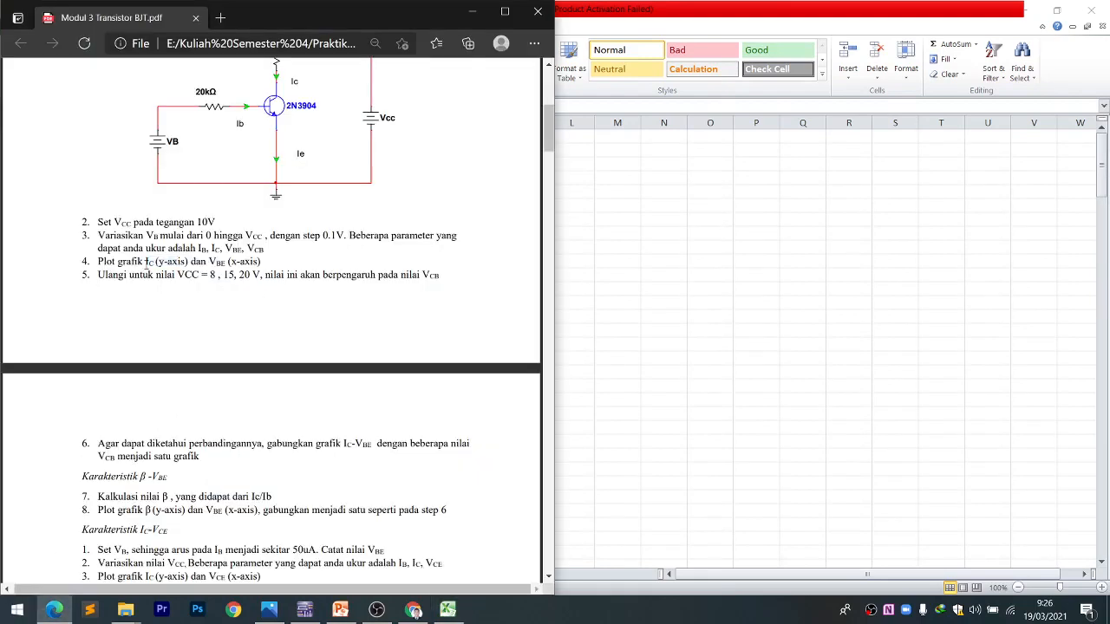
pyautogui.moveTo(95, 259); pyautogui.dragTo(157, 263)
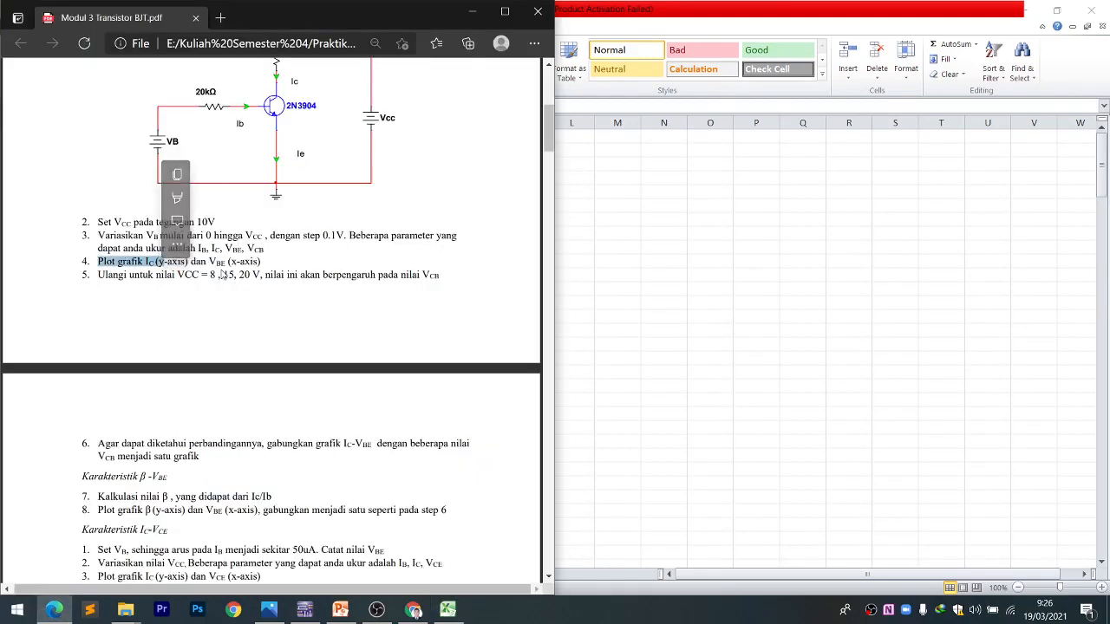
pyautogui.click(225, 274)
pyautogui.tripleClick(271, 274)
pyautogui.click(311, 274)
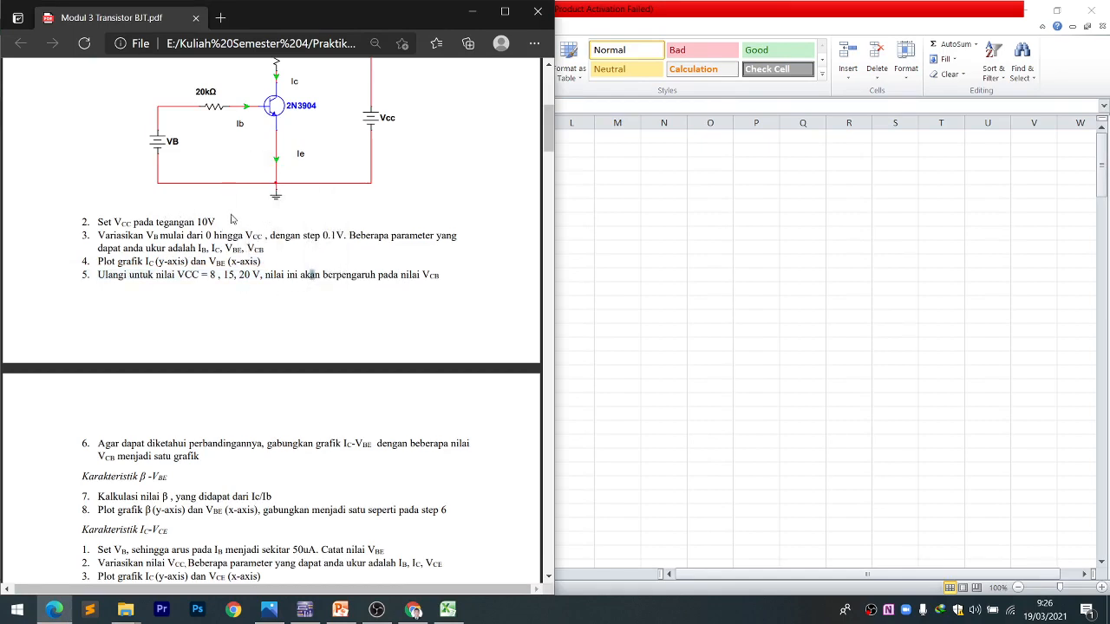
pyautogui.hotkey('alt', 'Tab')
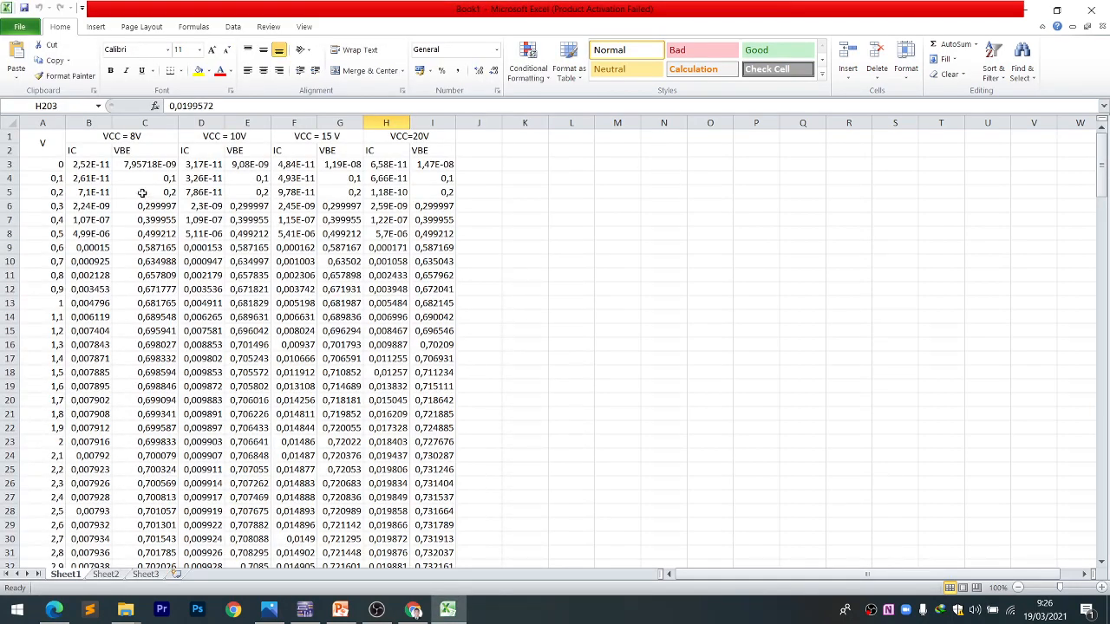
# - Insert an empty scatter chart with smooth lines and markers on Sheet1 and place it beside the data, around columns K to R
pyautogui.click(641, 179)
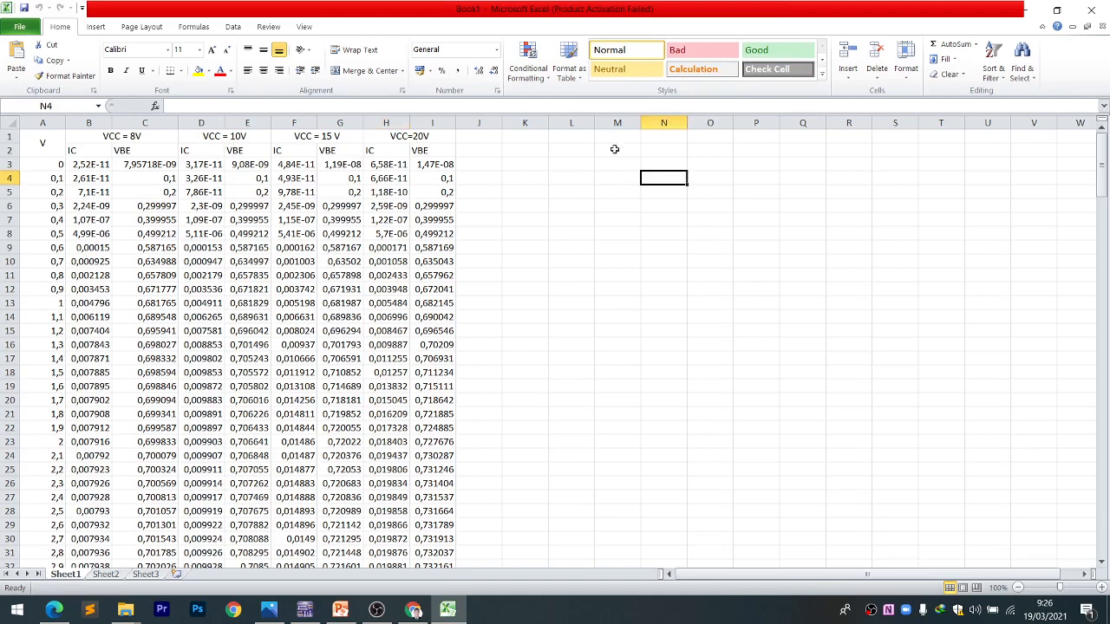
pyautogui.click(95, 27)
pyautogui.click(367, 81)
pyautogui.click(440, 116)
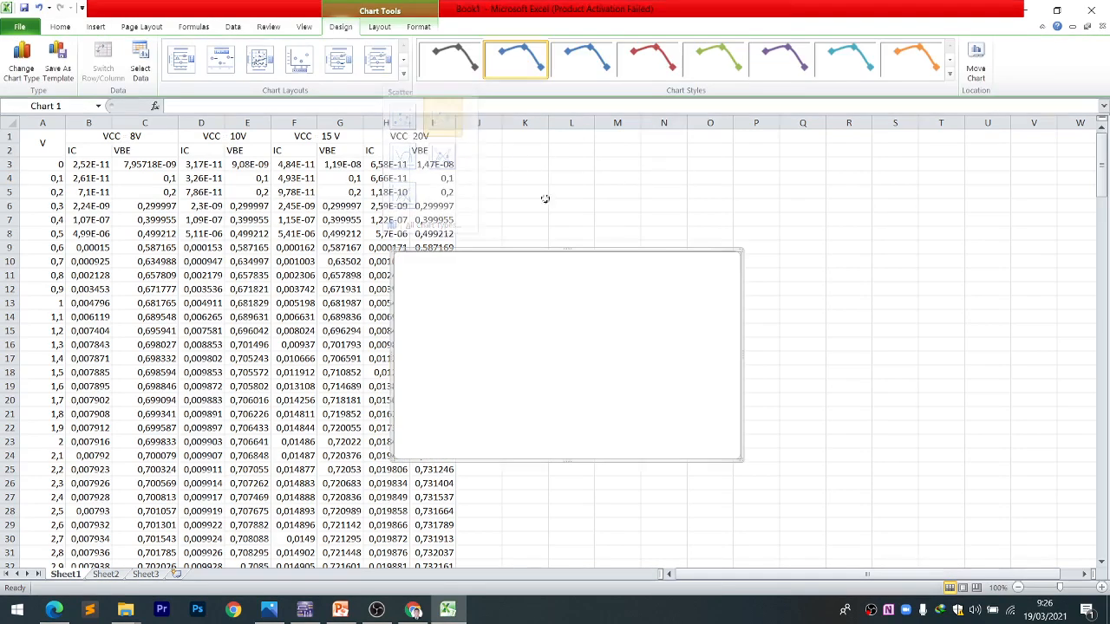
pyautogui.moveTo(508, 354); pyautogui.dragTo(596, 263)
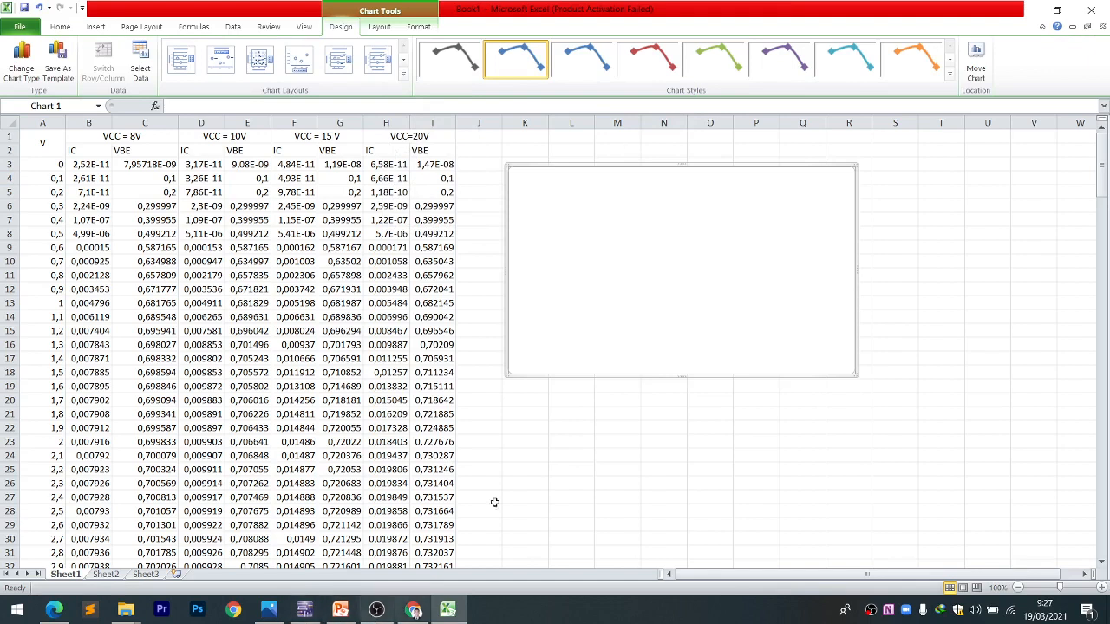
# - Add a chart series named "VCC = 8V" with the VBE values C3:C83 as its X values
pyautogui.rightClick(610, 257)
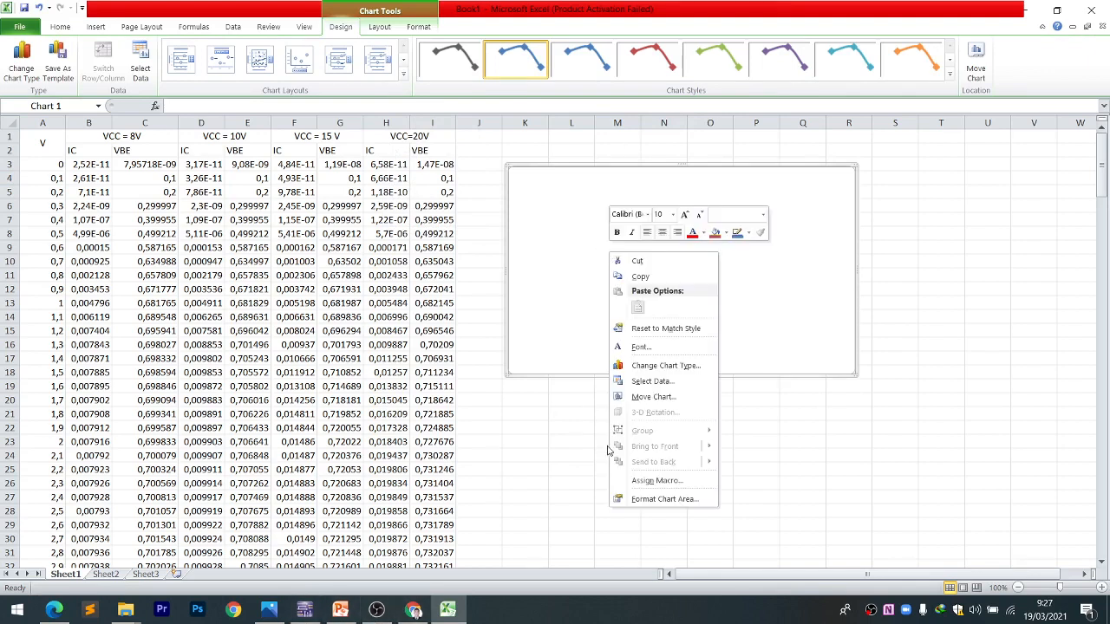
pyautogui.click(652, 381)
pyautogui.click(696, 269)
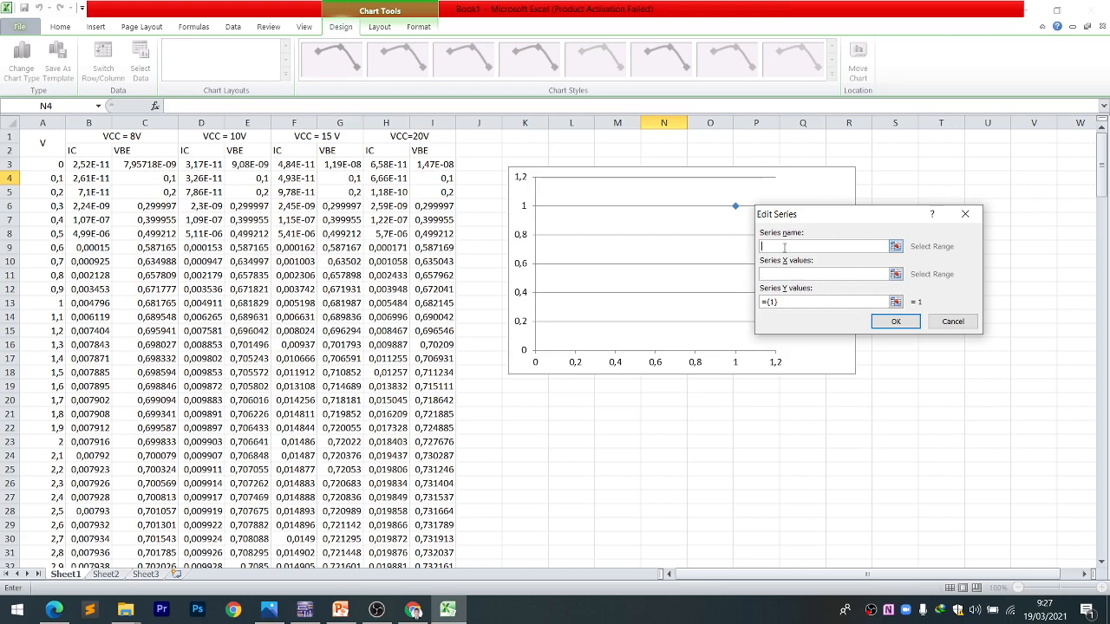
pyautogui.write('VCC = 8V')
pyautogui.press('Tab')
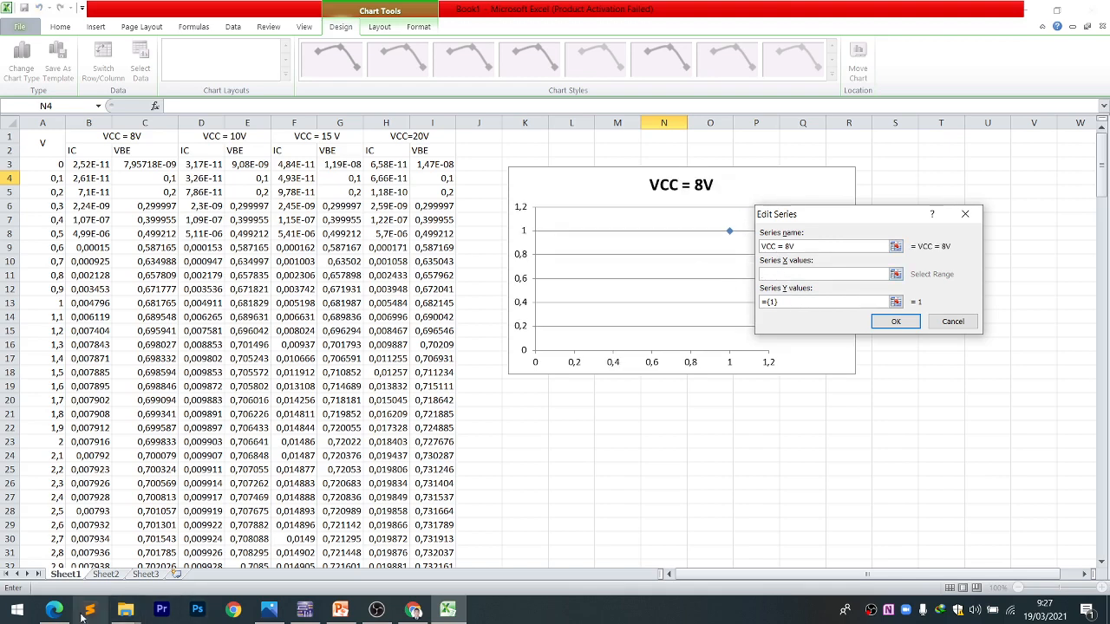
pyautogui.click(54, 609)
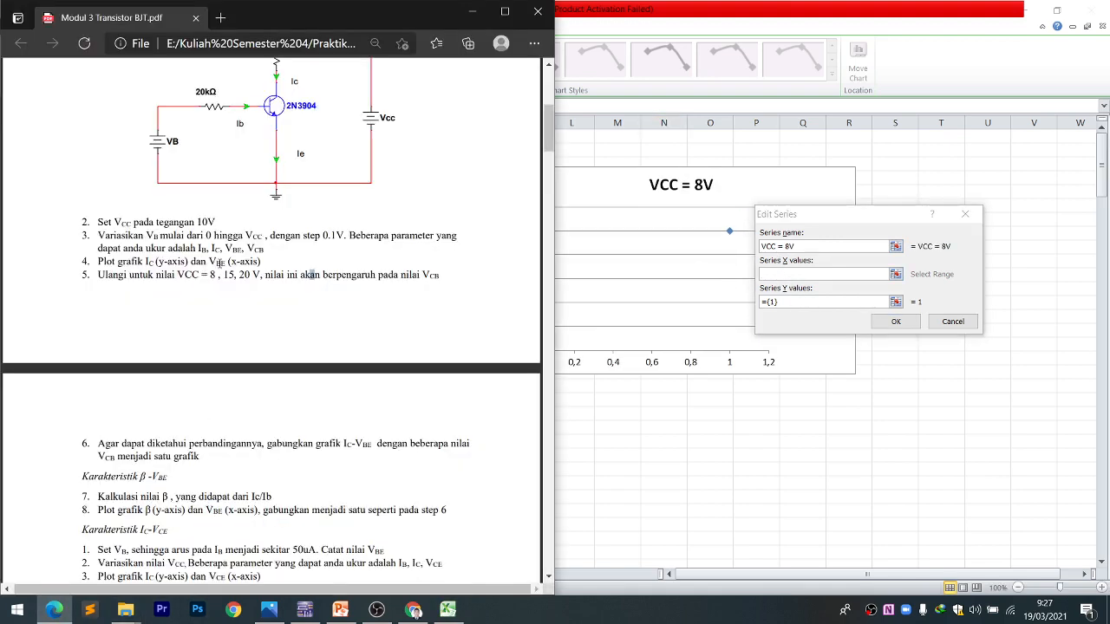
pyautogui.click(744, 451)
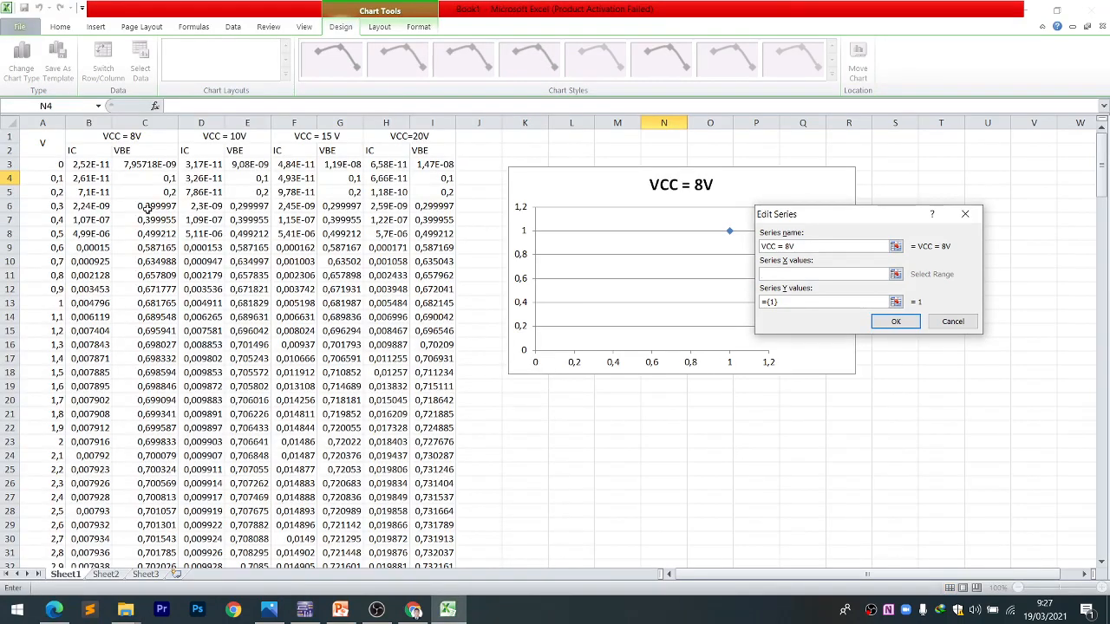
pyautogui.moveTo(139, 167); pyautogui.dragTo(140, 260)
# - Set the VCC = 8V series' Y values to the IC range B3:B83 and apply the chart's data selection
pyautogui.moveTo(798, 304); pyautogui.dragTo(759, 302)
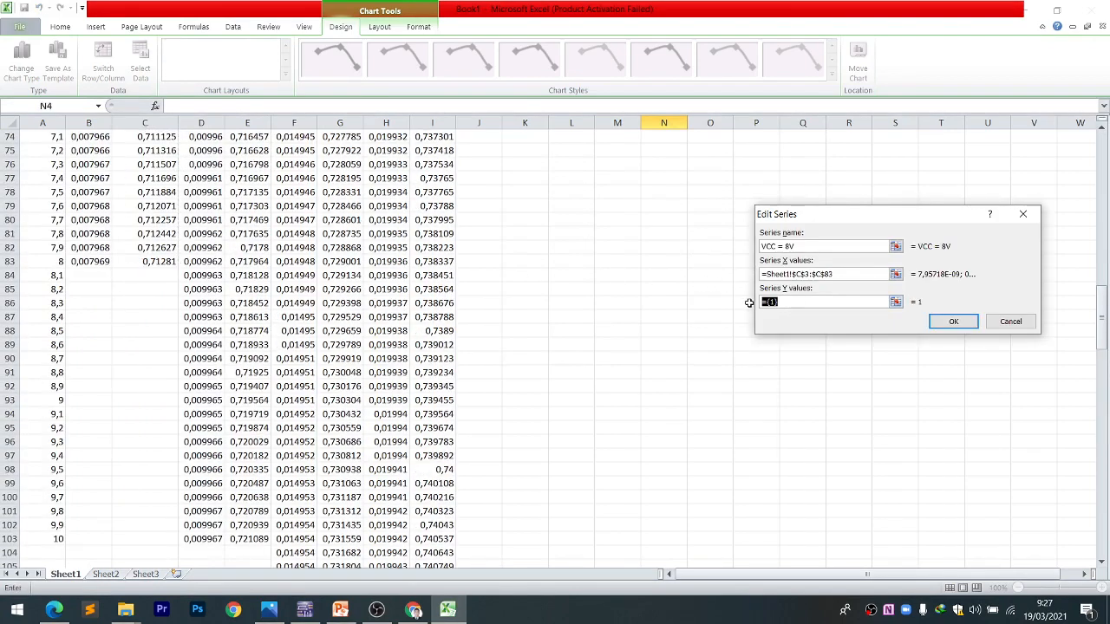
pyautogui.press('BackSpace')
pyautogui.scroll(4, 78, 293)
pyautogui.scroll(20, 78, 293)
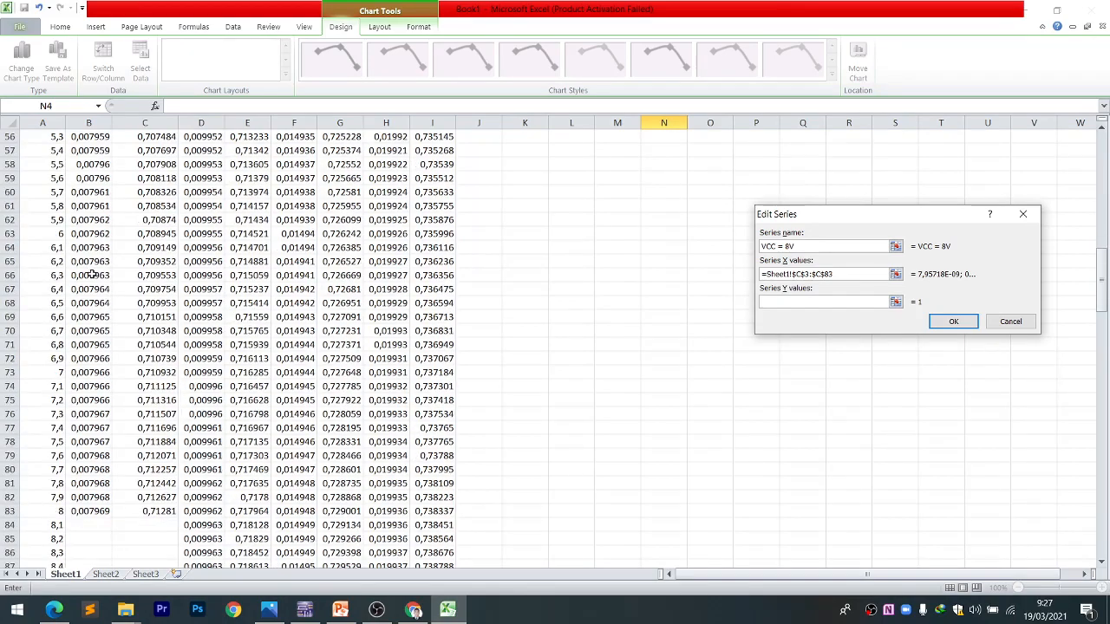
pyautogui.scroll(1, 96, 165)
pyautogui.moveTo(95, 165); pyautogui.dragTo(97, 288)
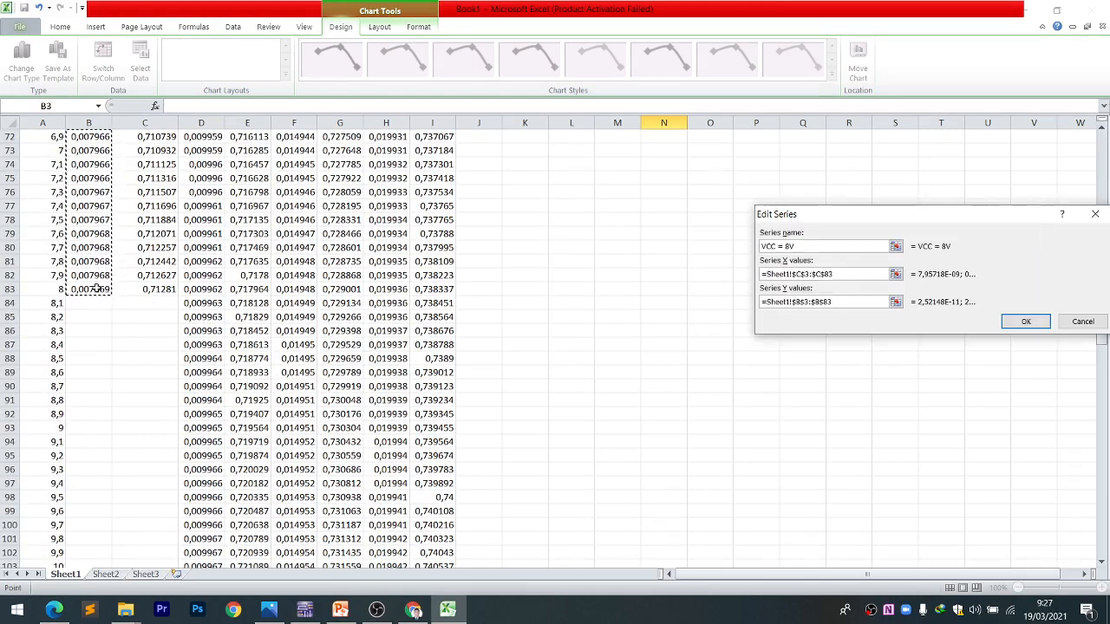
pyautogui.click(1023, 323)
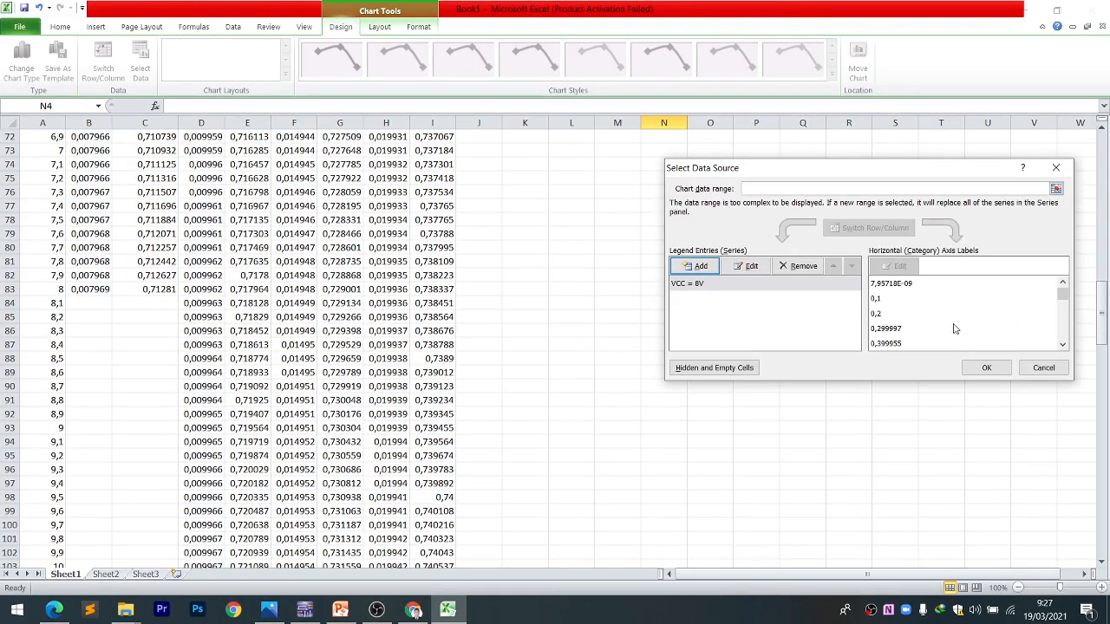
pyautogui.click(984, 368)
# - Apply a chart layout with a chart title, both axis titles, a legend and a data label on the last point
pyautogui.scroll(20, 728, 312)
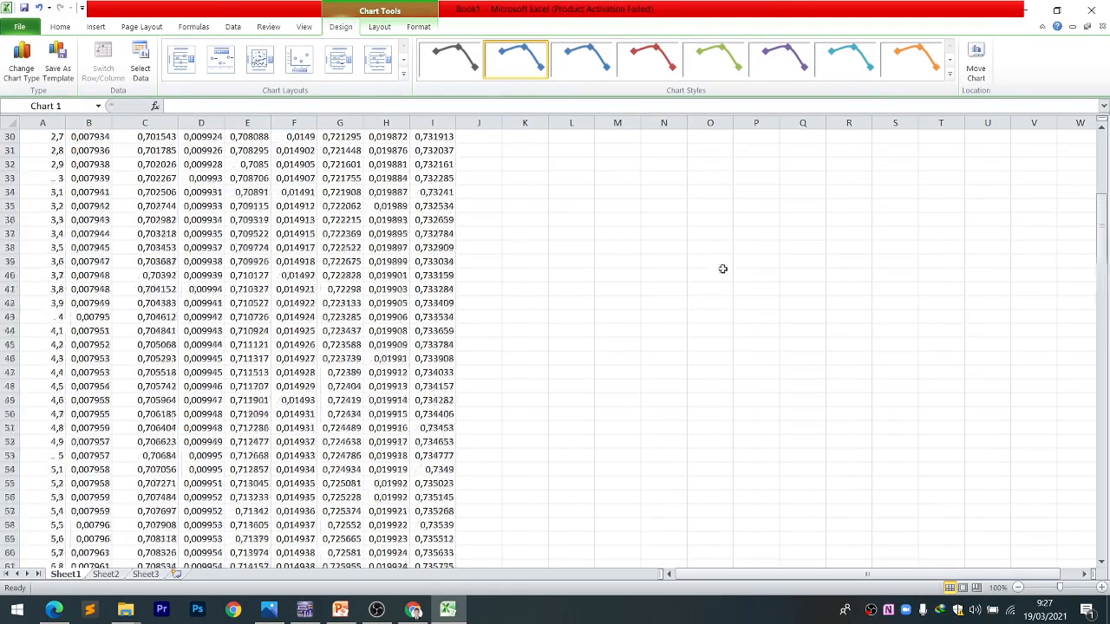
pyautogui.scroll(3, 731, 257)
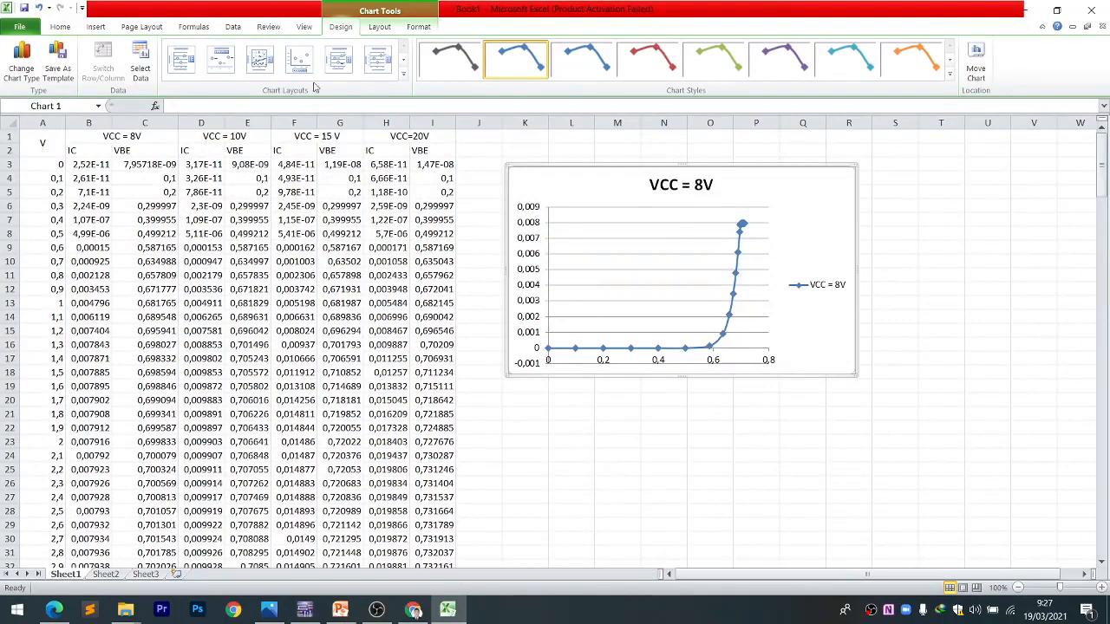
pyautogui.click(374, 69)
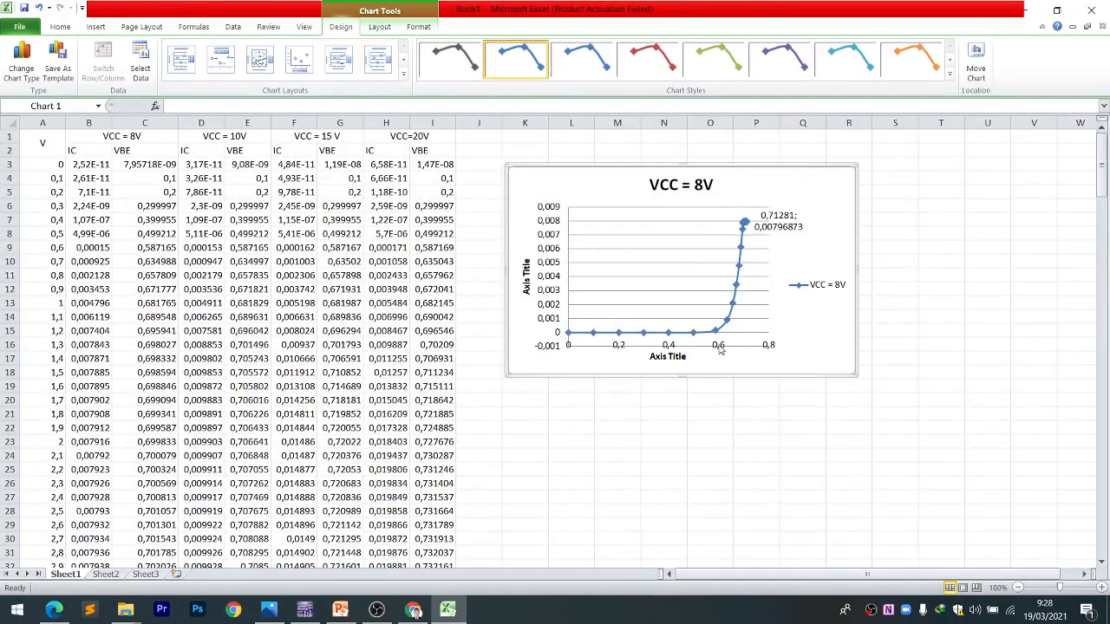
# - Title the chart's horizontal axis "VBE (V)" and its vertical axis "Ic(A)"
pyautogui.click(669, 357)
pyautogui.tripleClick(670, 357)
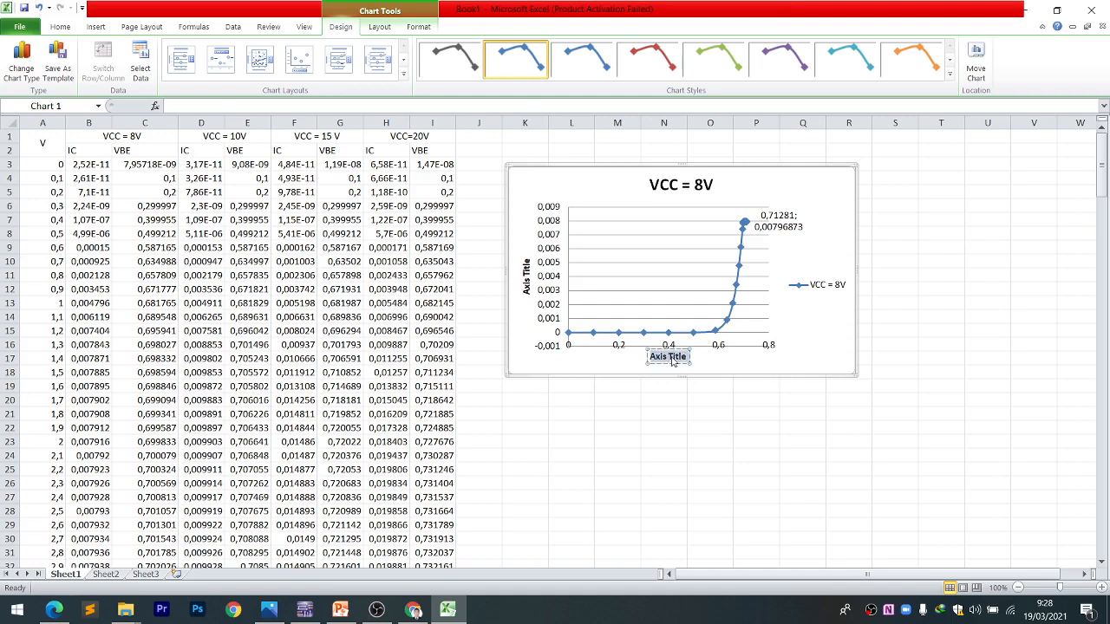
pyautogui.write('VBE')
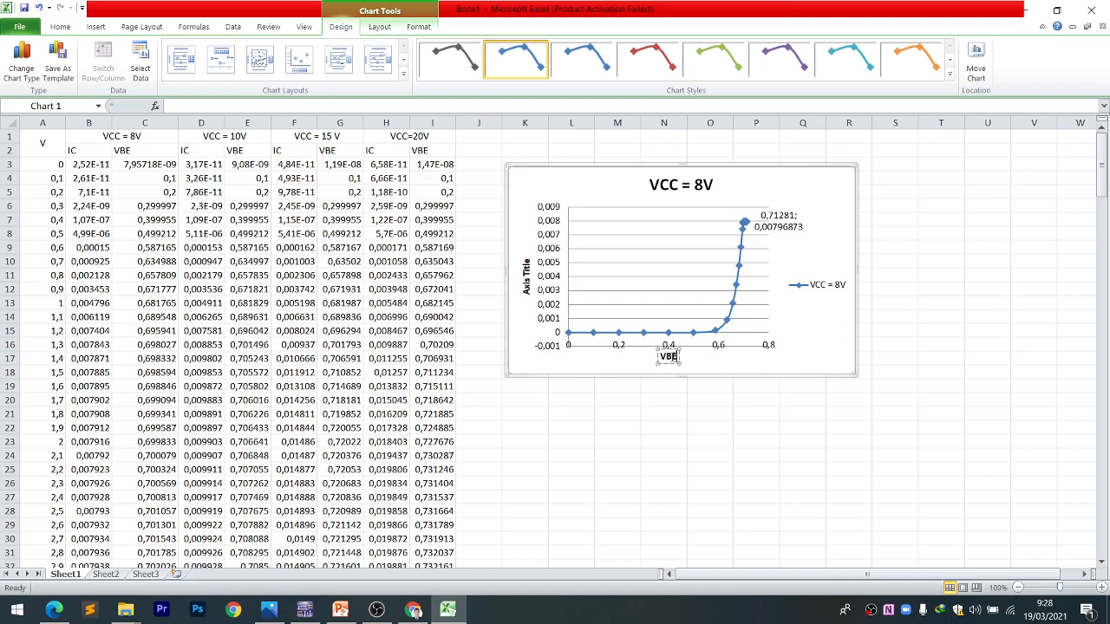
pyautogui.write(' (V)')
pyautogui.click(525, 276)
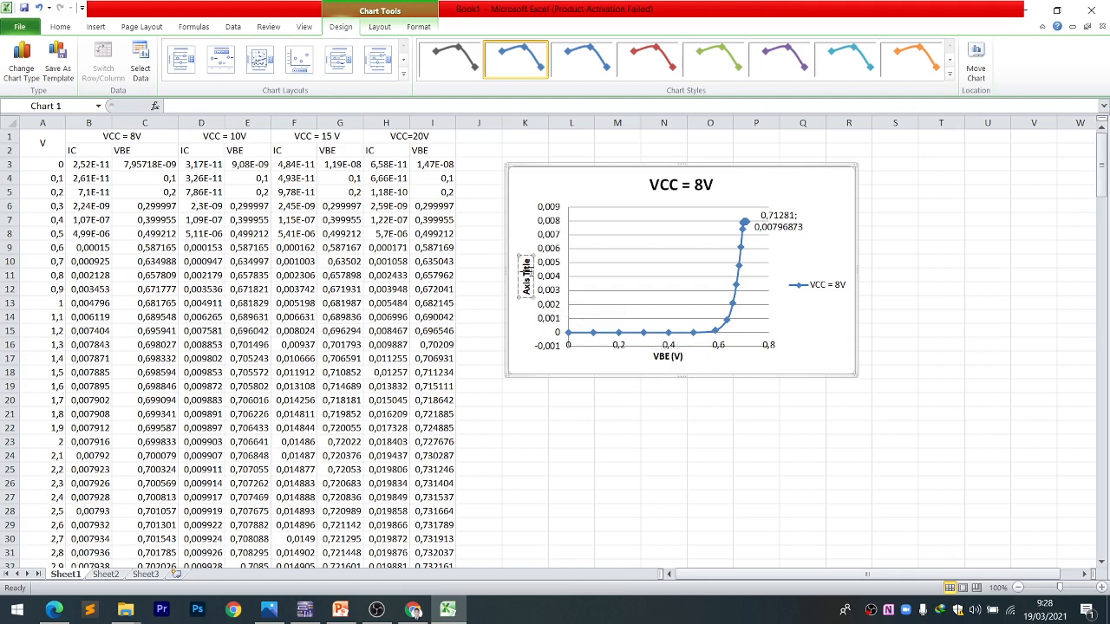
pyautogui.tripleClick(526, 274)
pyautogui.press('BackSpace')
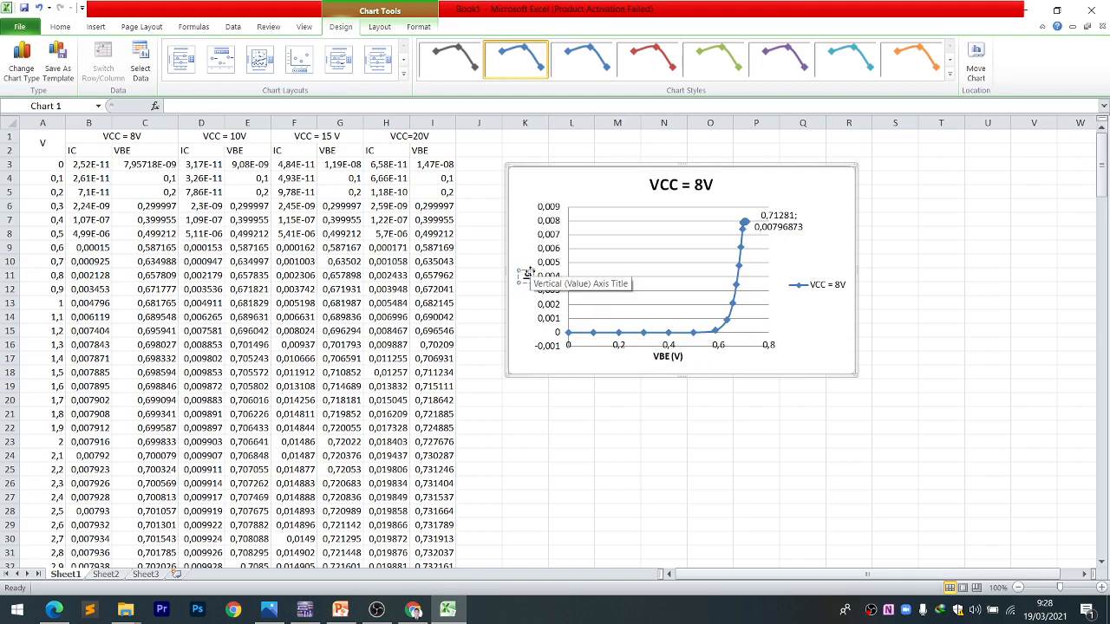
pyautogui.write('Ic(A)')
# - Move the VCC = 8V chart farther from the data, to around columns O to V near the top of the sheet
pyautogui.click(933, 203)
pyautogui.moveTo(833, 221); pyautogui.dragTo(869, 207)
pyautogui.moveTo(844, 169)
pyautogui.mouseDown()
pyautogui.moveTo(946, 171)
pyautogui.moveTo(825, 173)
pyautogui.mouseUp()
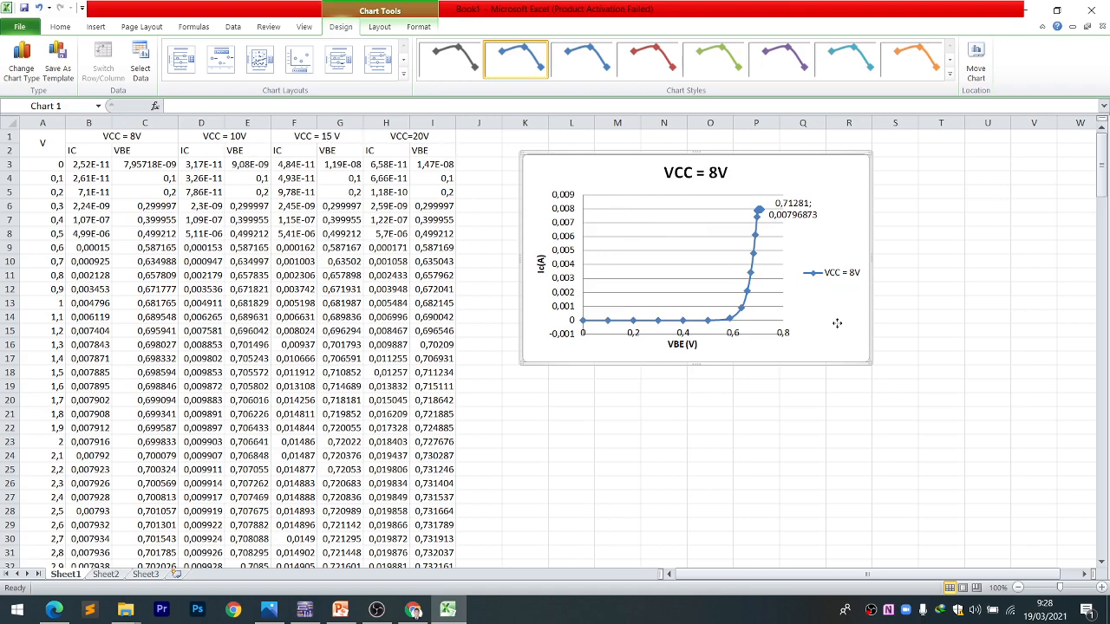
pyautogui.moveTo(838, 325); pyautogui.dragTo(1011, 317)
# - Read item 6 in the Modul 3 Transistor BJT PDF about combining the IC–VBE graphs into one
pyautogui.click(54, 610)
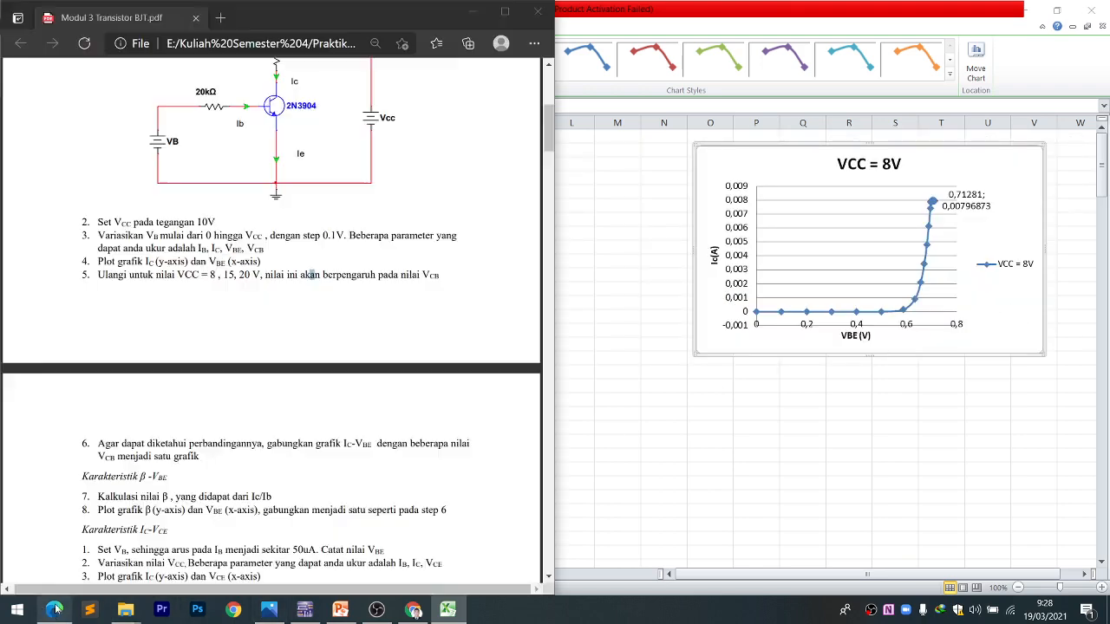
pyautogui.scroll(-3, 208, 261)
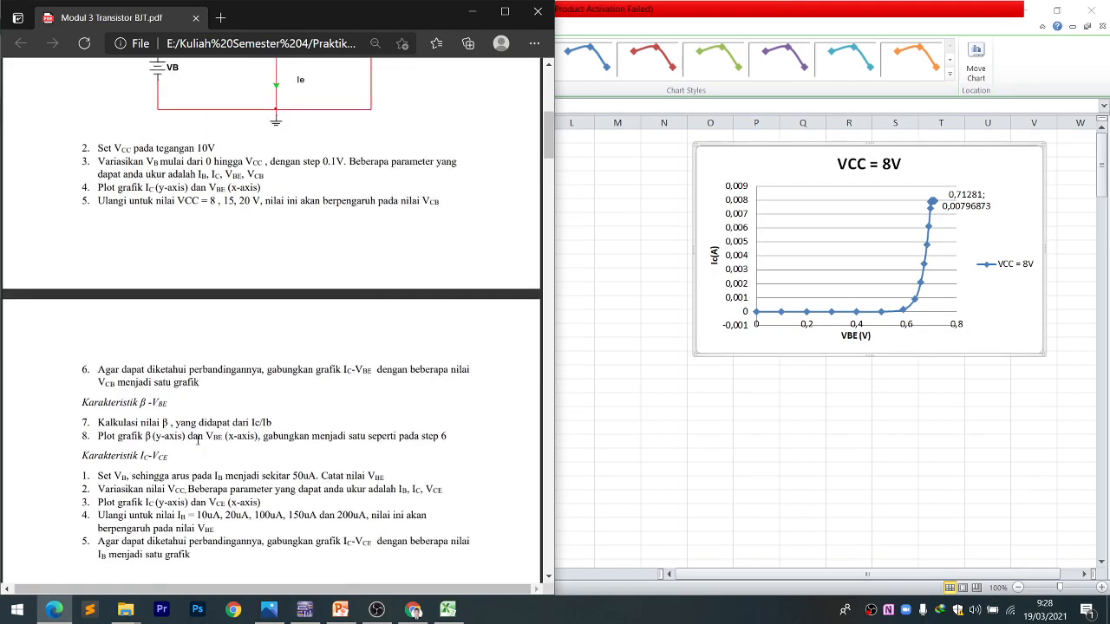
pyautogui.moveTo(98, 287); pyautogui.dragTo(218, 289)
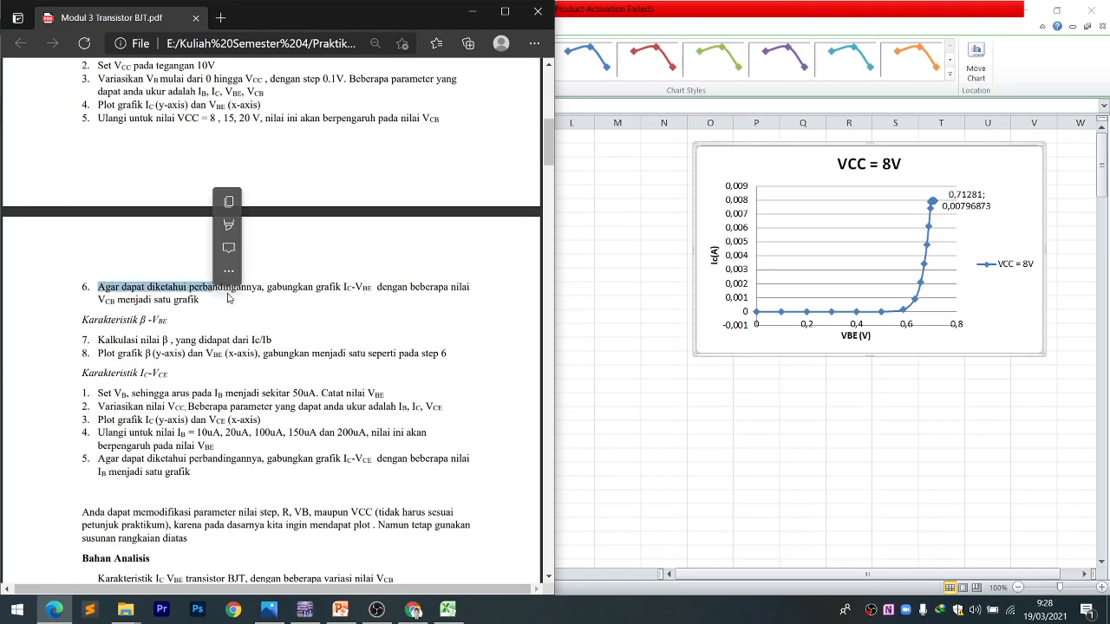
pyautogui.click(278, 310)
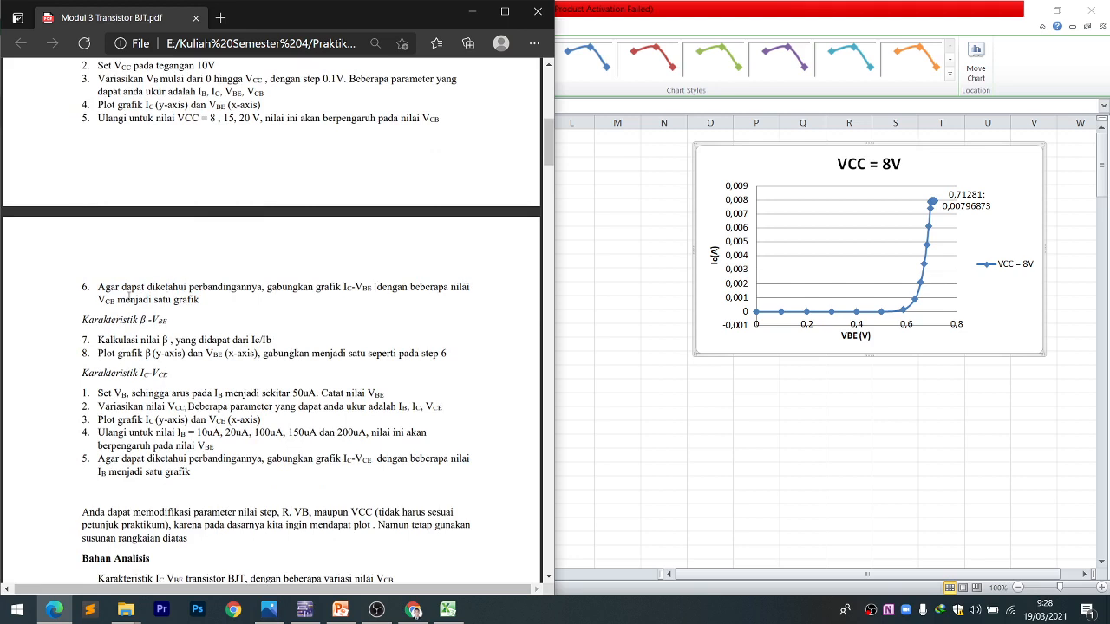
# - Examine the VCB wording in item 6 of the PDF and compare it with Vcc in the transistor circuit diagram
pyautogui.doubleClick(111, 301)
pyautogui.click(230, 307)
pyautogui.scroll(1, 286, 321)
pyautogui.doubleClick(105, 378)
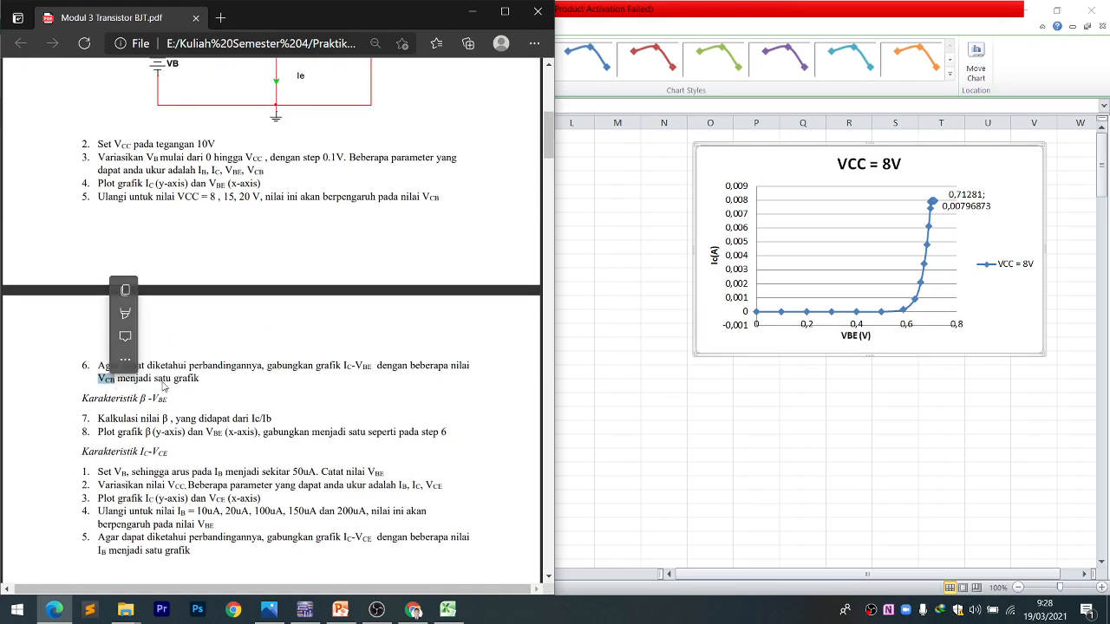
pyautogui.scroll(1, 243, 376)
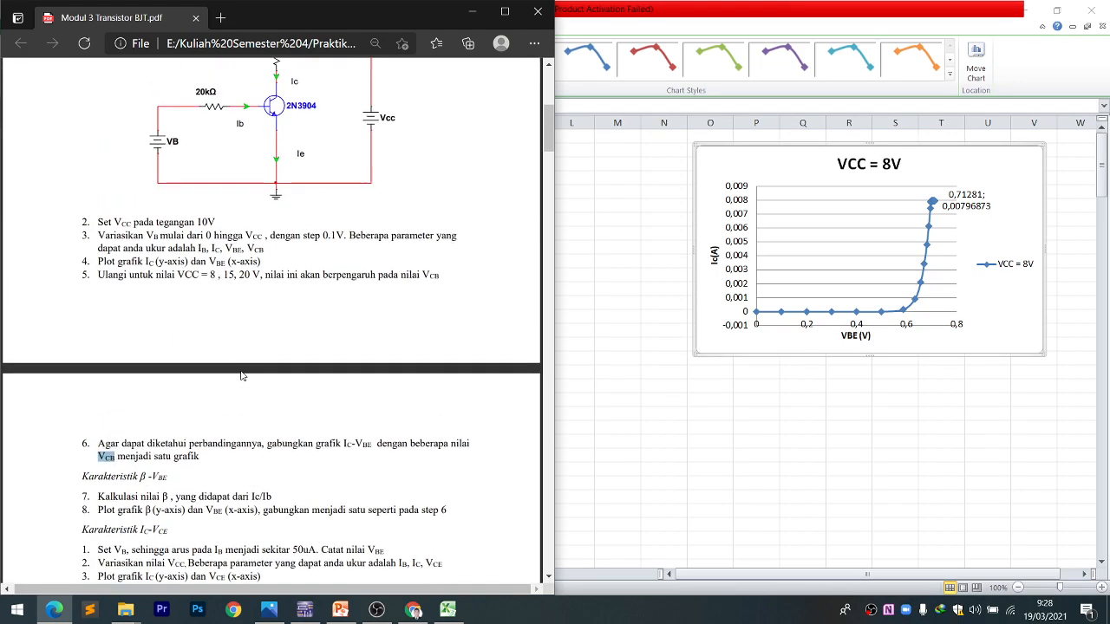
pyautogui.scroll(1, 322, 194)
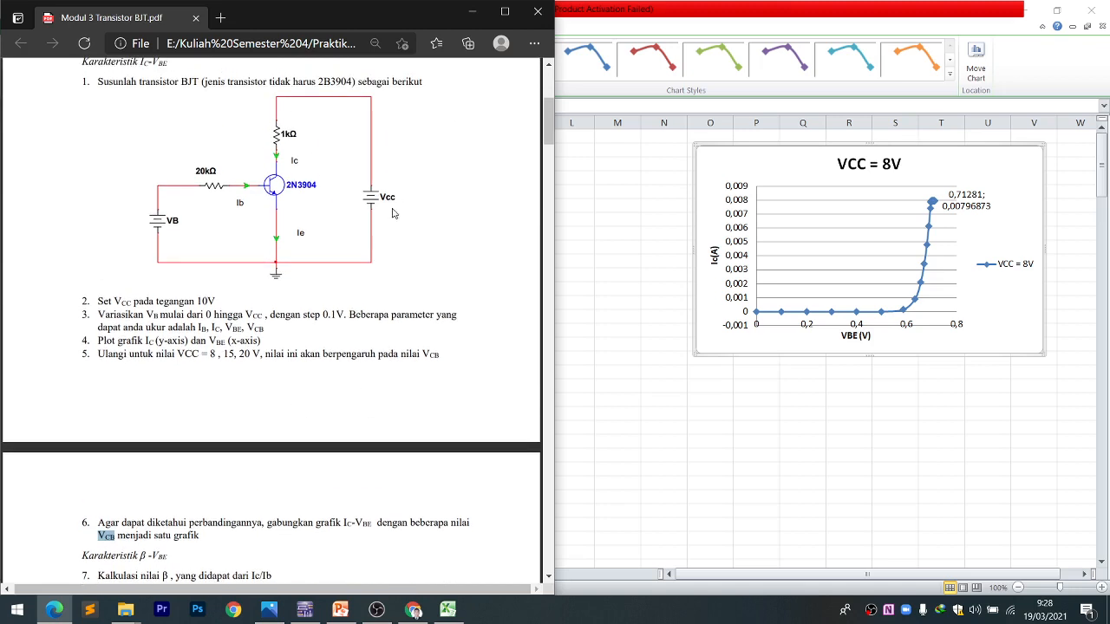
pyautogui.click(388, 196)
pyautogui.click(412, 234)
# - Switch to the Book1 workbook in Excel and move the VCC = 8V chart closer to the data, around columns L to S
pyautogui.click(630, 156)
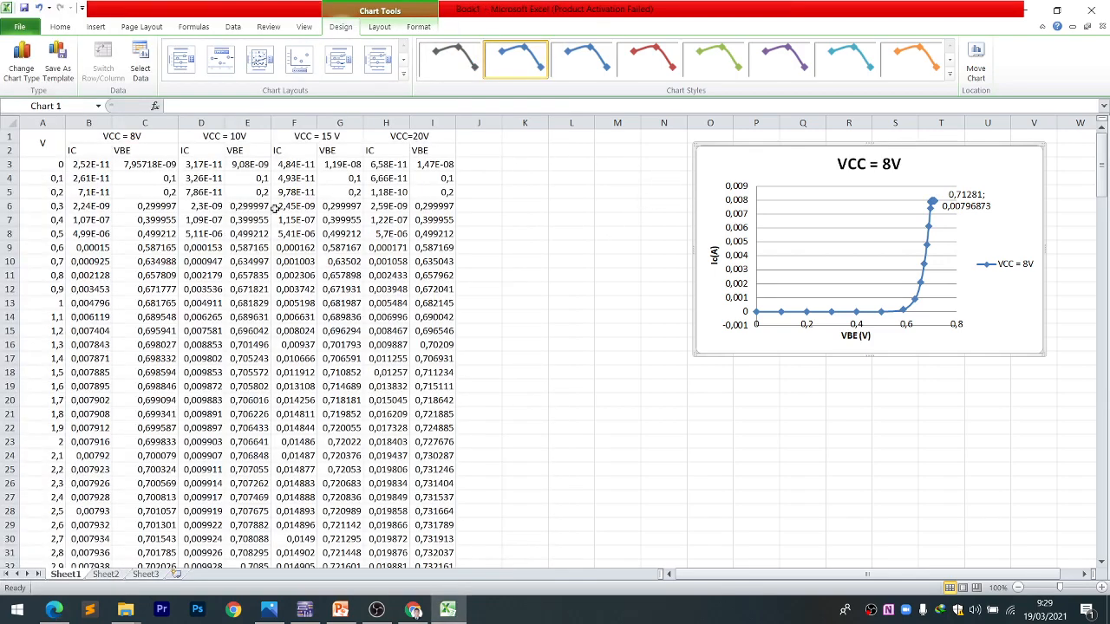
pyautogui.moveTo(772, 163); pyautogui.dragTo(631, 154)
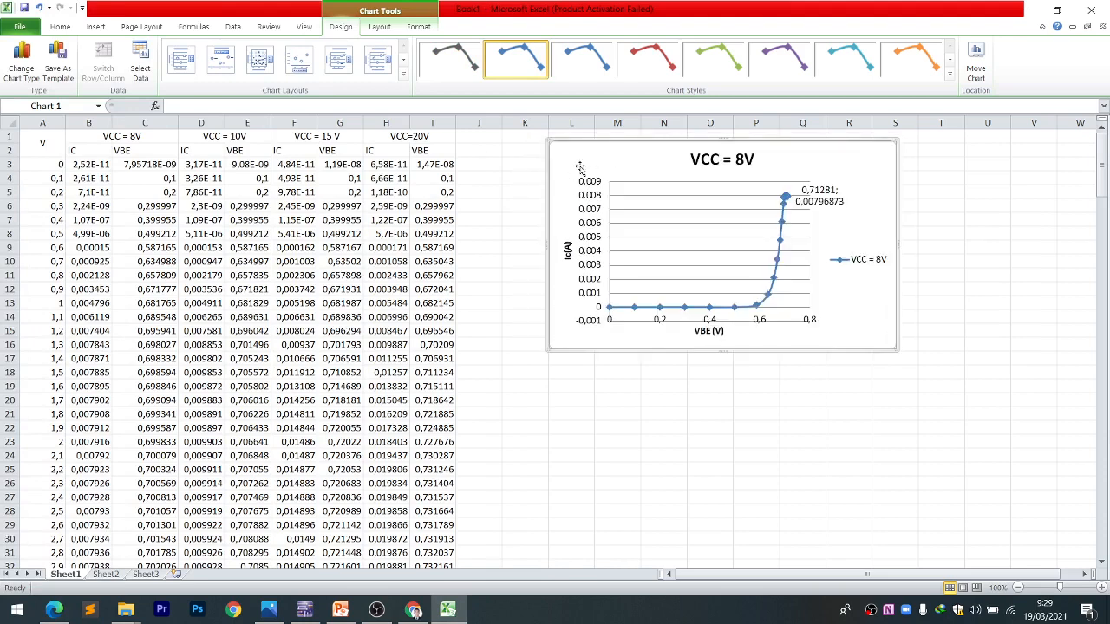
pyautogui.click(707, 399)
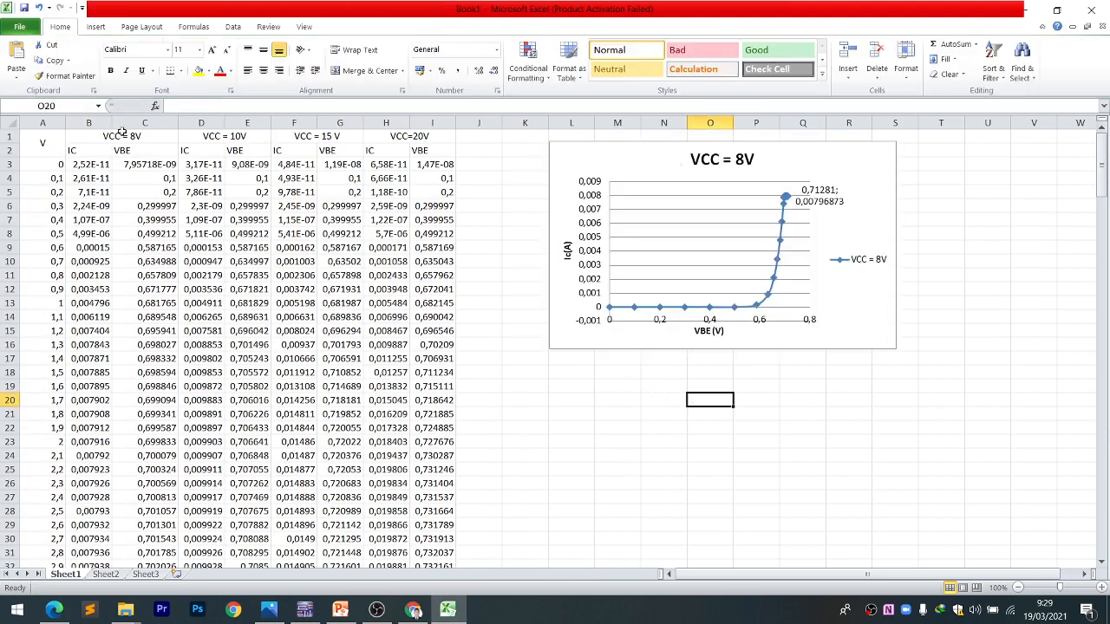
# - Insert an empty scatter chart with smooth lines and markers, placing it between the data table and the VCC = 8V chart
pyautogui.click(95, 27)
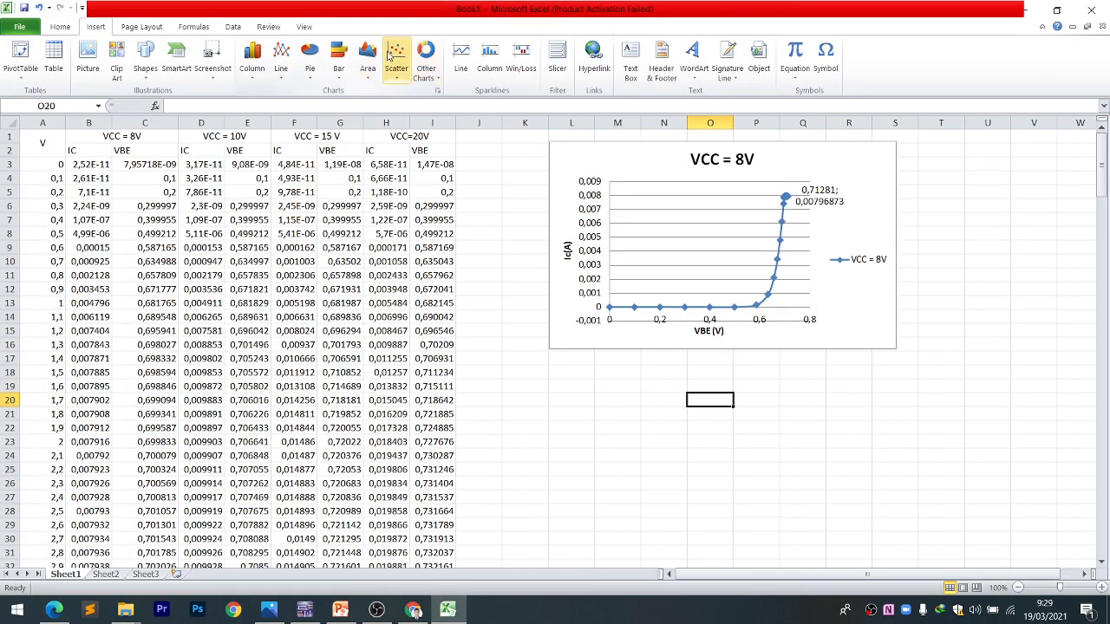
pyautogui.click(397, 71)
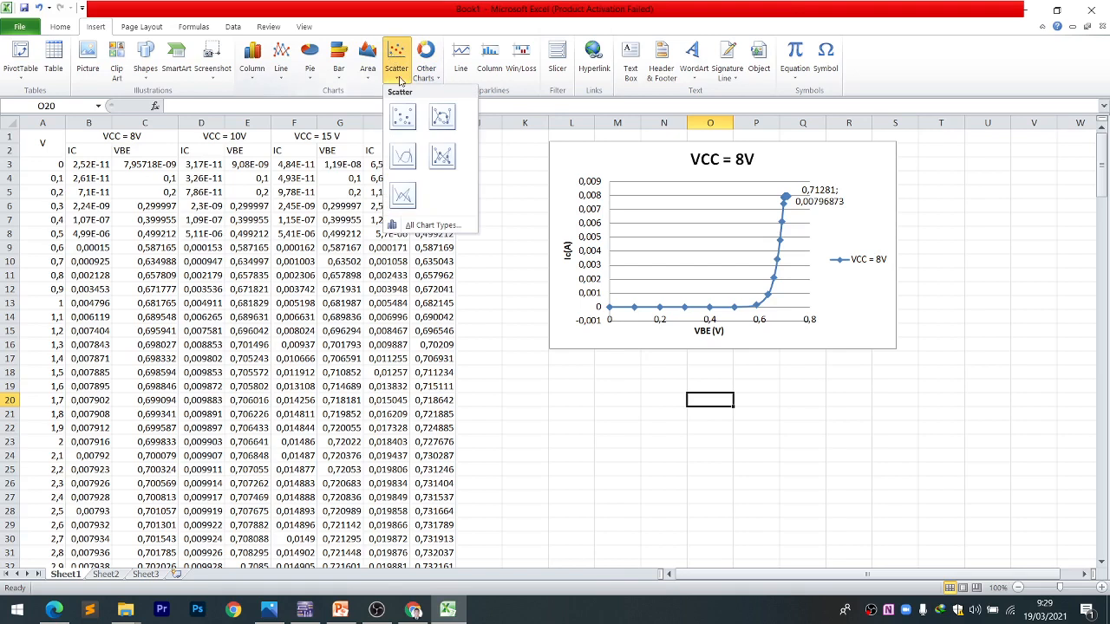
pyautogui.click(441, 116)
pyautogui.moveTo(556, 326); pyautogui.dragTo(705, 450)
pyautogui.click(823, 147)
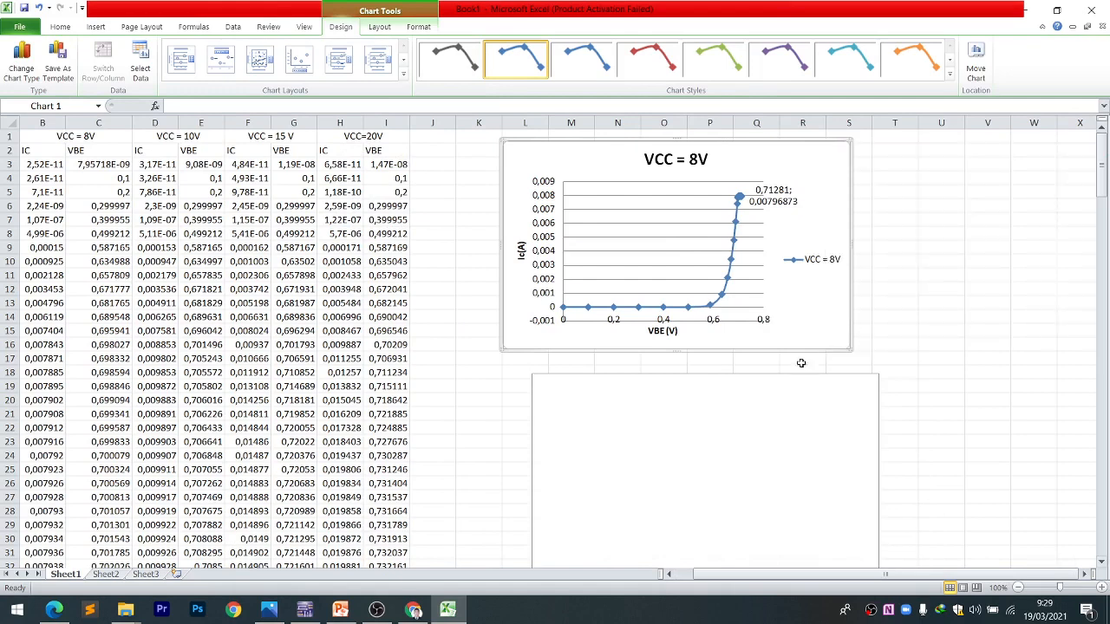
pyautogui.moveTo(802, 170); pyautogui.dragTo(1097, 185)
pyautogui.moveTo(667, 434); pyautogui.dragTo(581, 208)
# - Add a series named "VCC = 8V" to the empty chart with X values C3:C83 and Y values B3:B83
pyautogui.rightClick(488, 202)
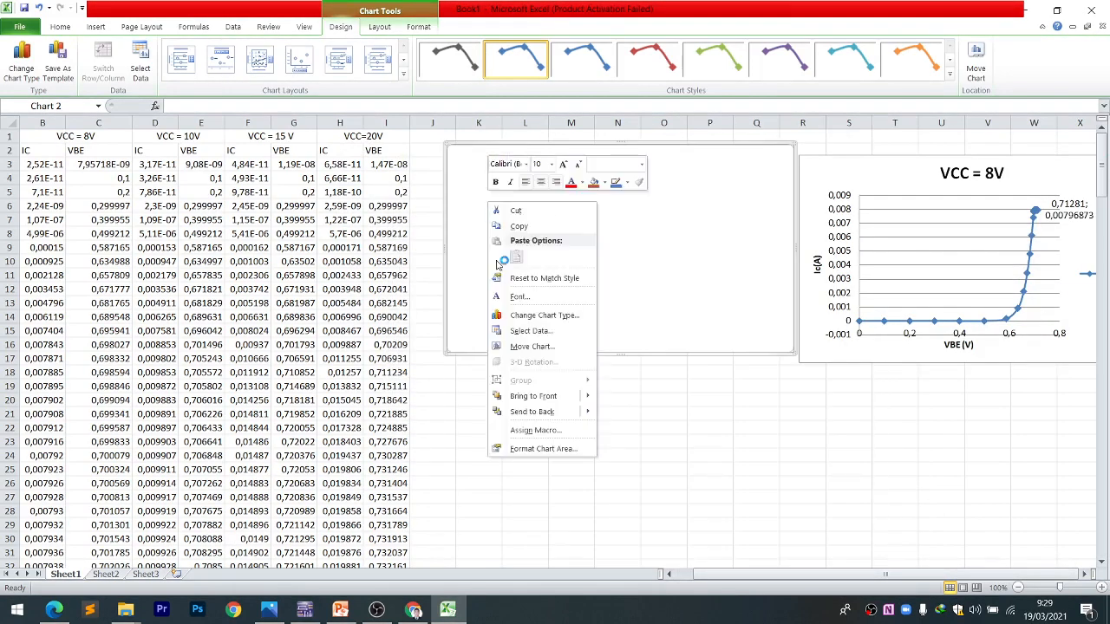
pyautogui.click(541, 337)
pyautogui.click(689, 267)
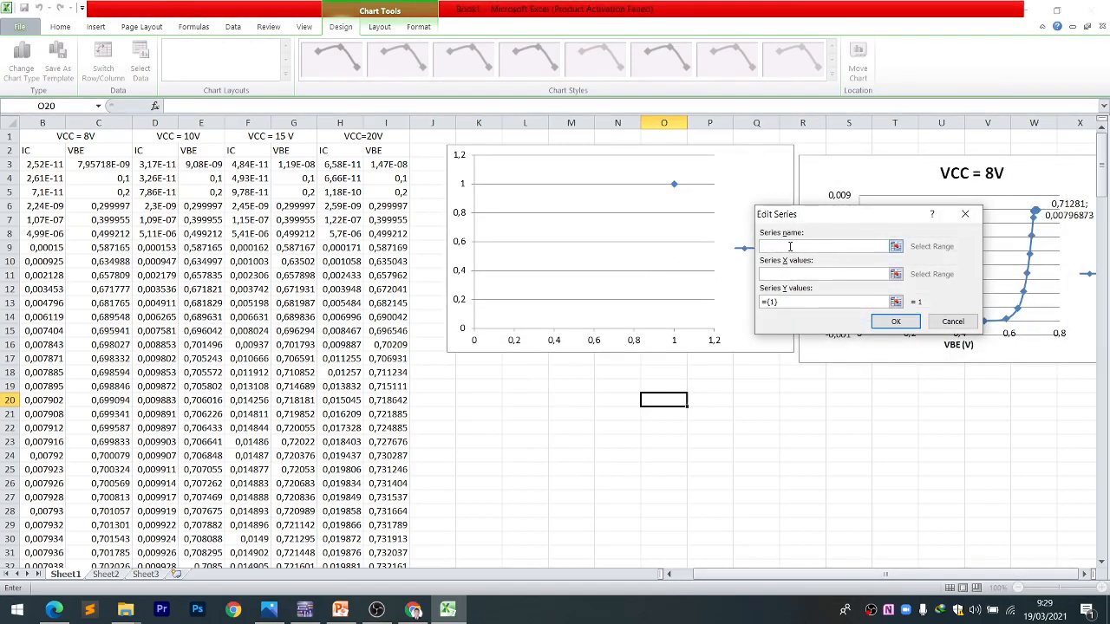
pyautogui.write('vcc = 8V')
pyautogui.click(783, 274)
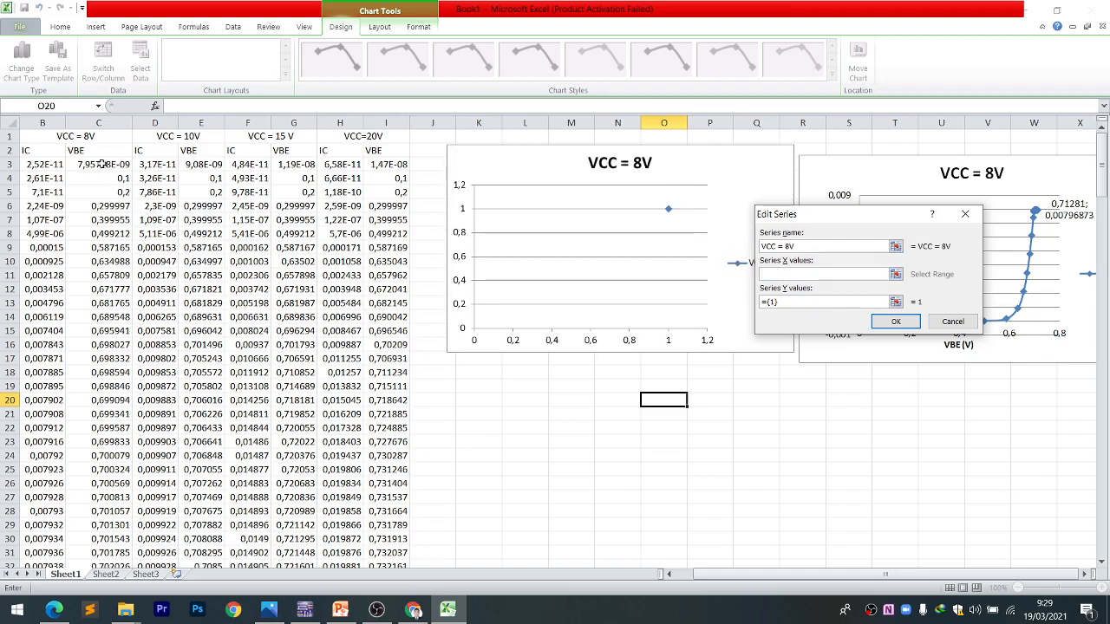
pyautogui.moveTo(101, 164); pyautogui.dragTo(113, 332)
pyautogui.press('Tab')
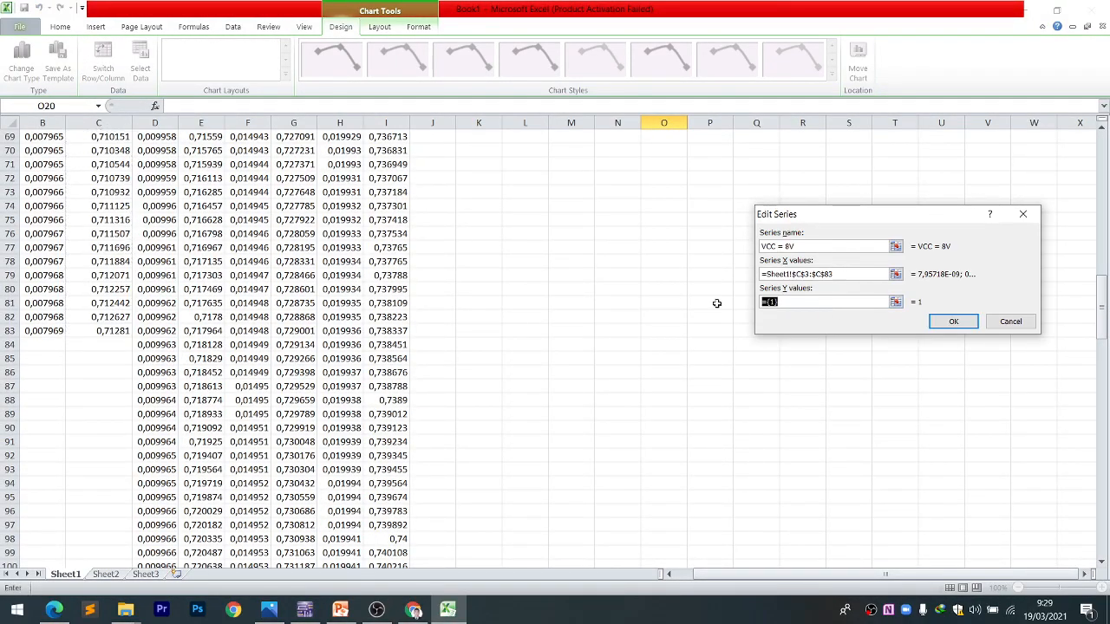
pyautogui.press('BackSpace')
pyautogui.scroll(20, 717, 303)
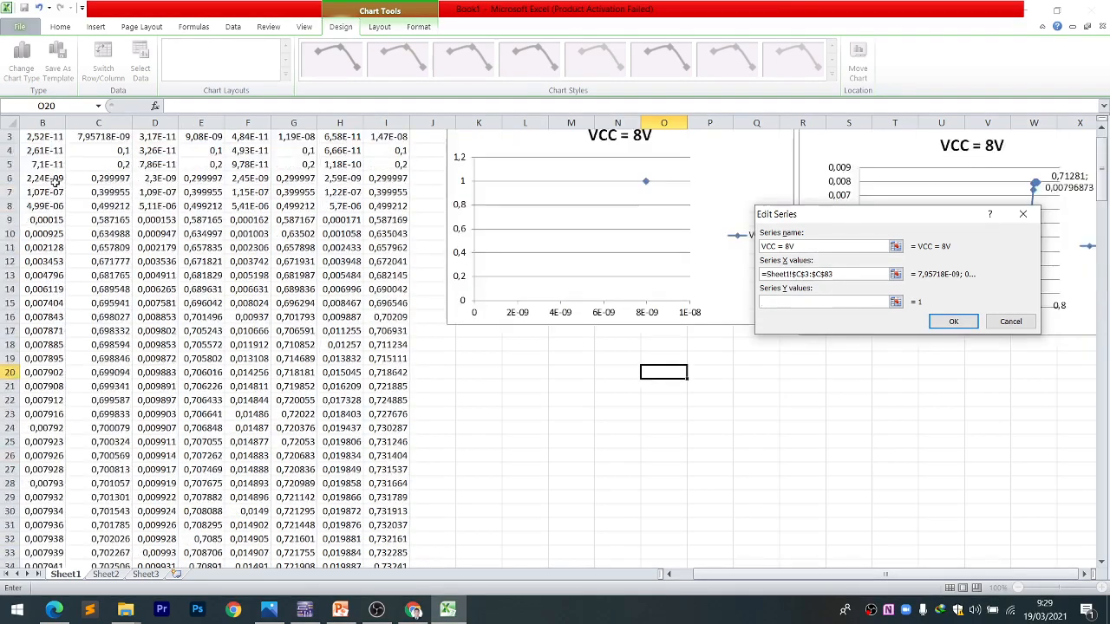
pyautogui.scroll(1, 54, 178)
pyautogui.moveTo(49, 155); pyautogui.dragTo(78, 472)
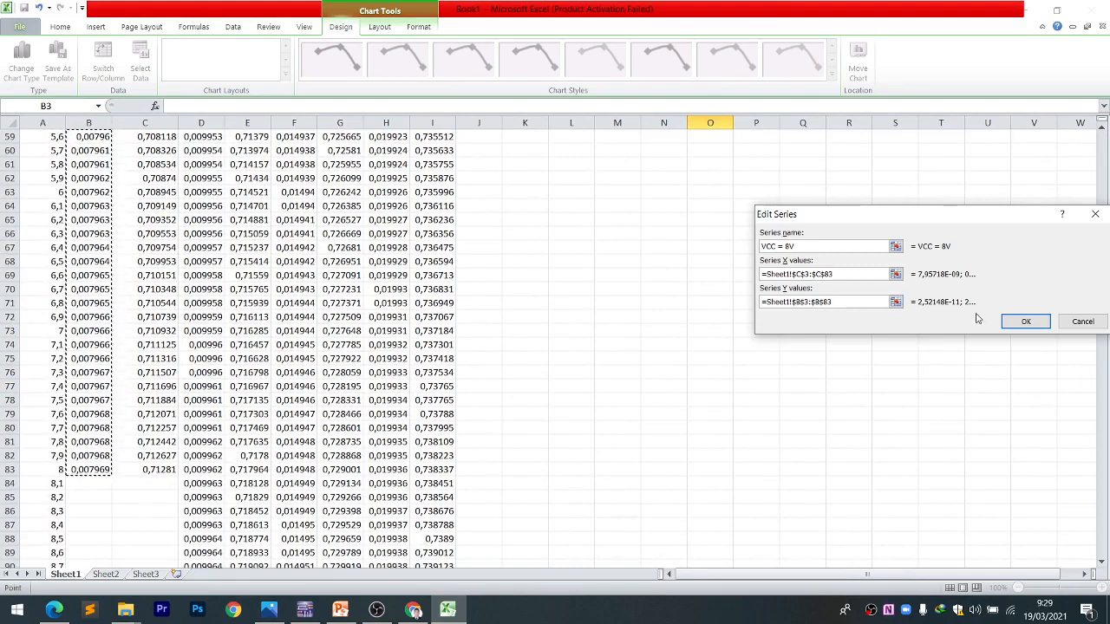
pyautogui.click(1022, 321)
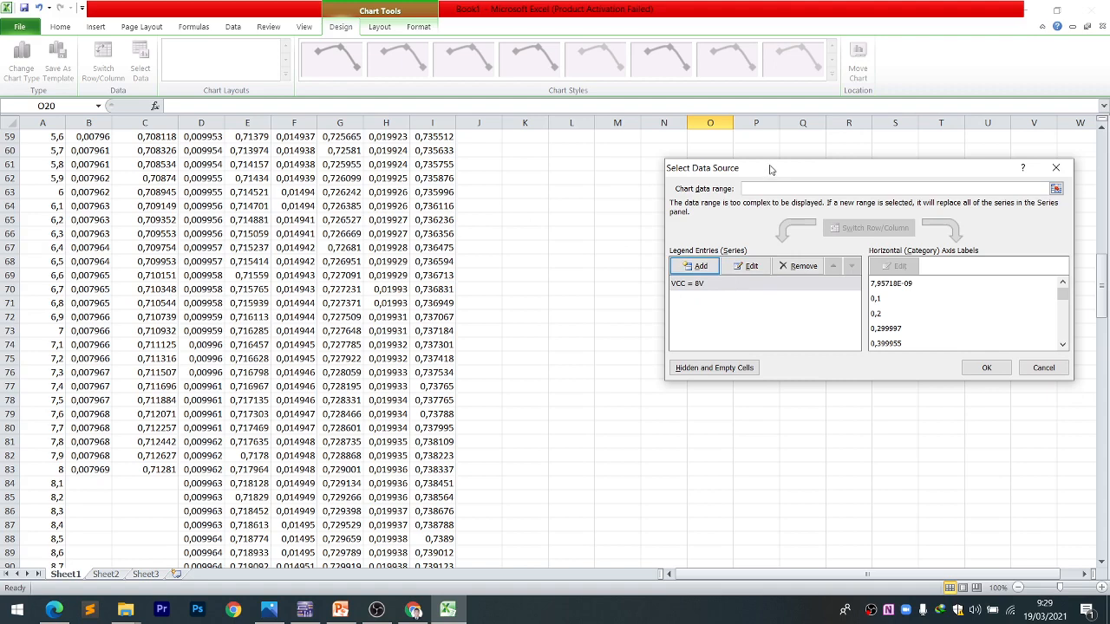
# - Add a series named "VCC = 10V" to the combined chart with X values E3:E103 and Y values D3:D103
pyautogui.click(701, 269)
pyautogui.scroll(6, 173, 202)
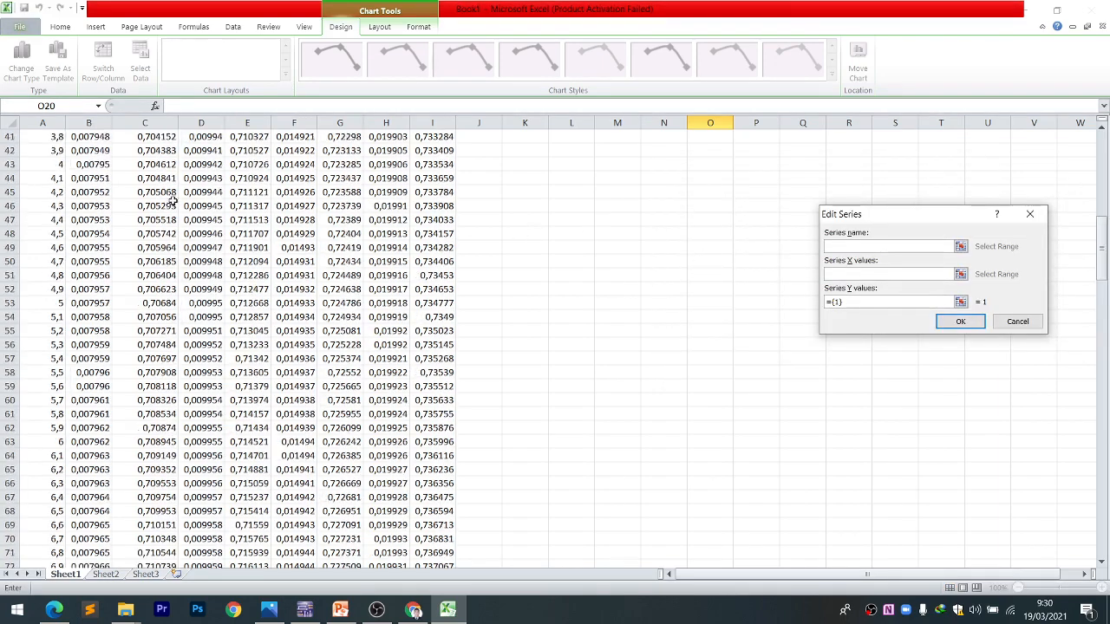
pyautogui.scroll(13, 172, 201)
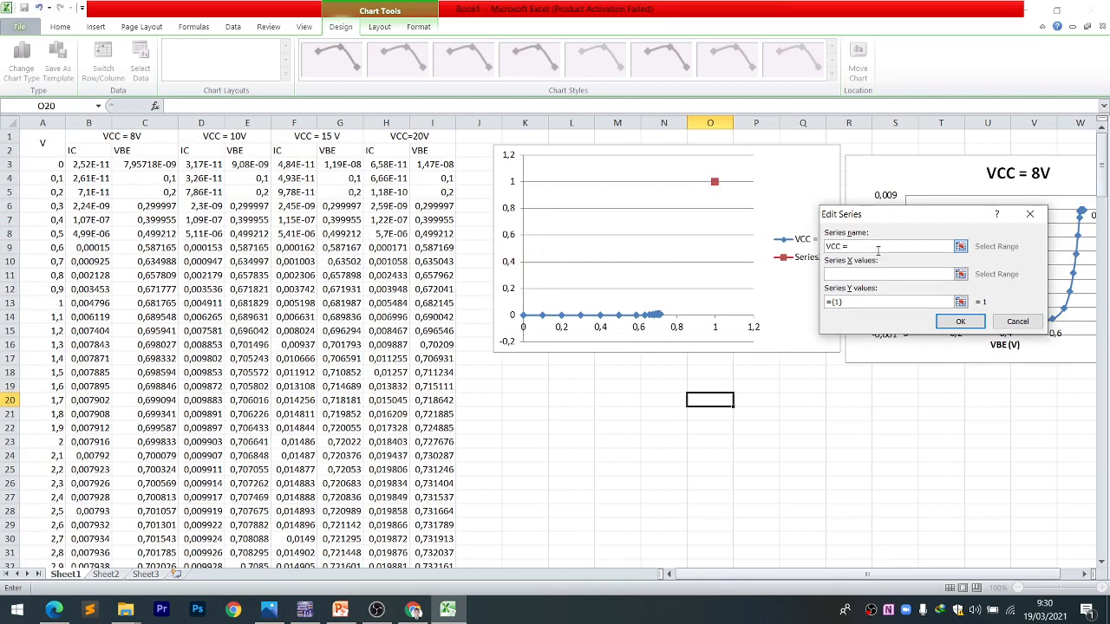
pyautogui.write('10V')
pyautogui.click(842, 275)
pyautogui.moveTo(260, 165); pyautogui.dragTo(261, 497)
pyautogui.click(859, 304)
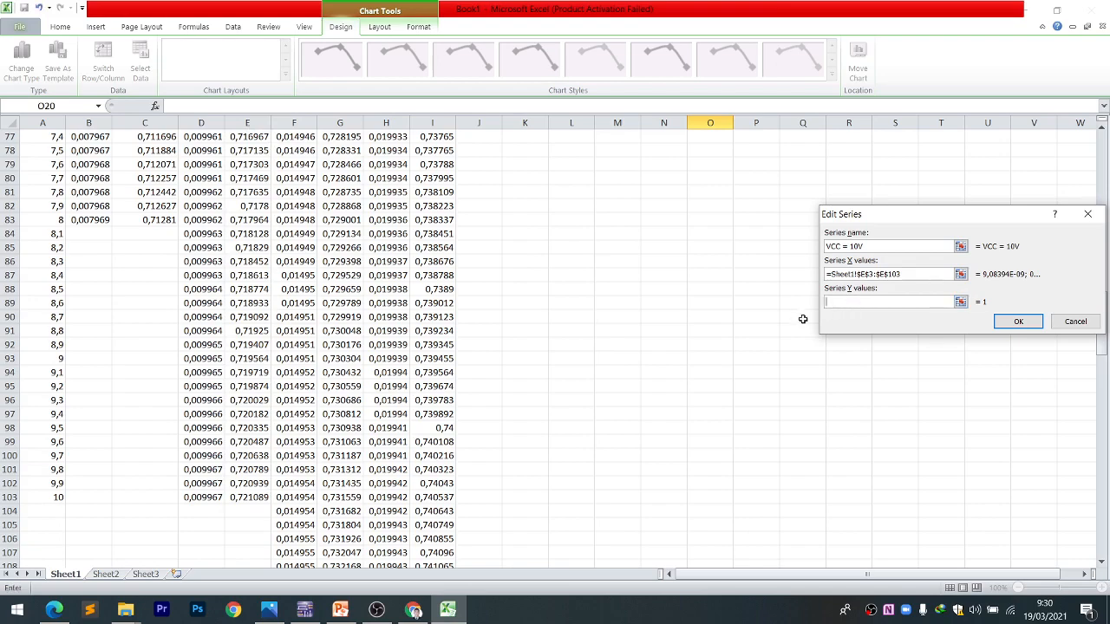
pyautogui.scroll(20, 234, 282)
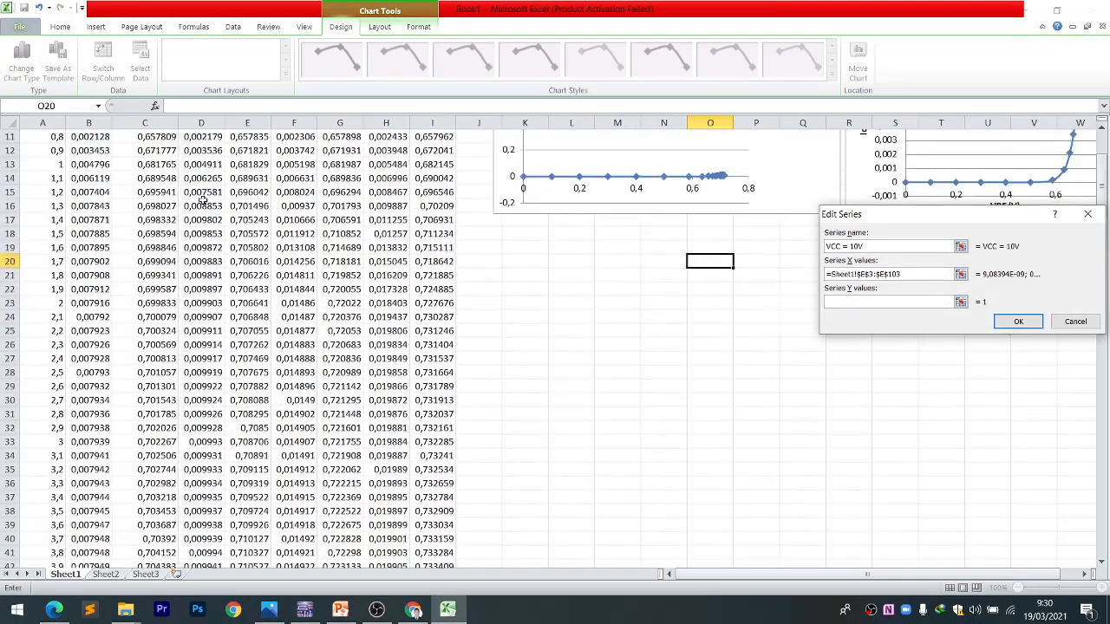
pyautogui.moveTo(206, 169); pyautogui.dragTo(186, 358)
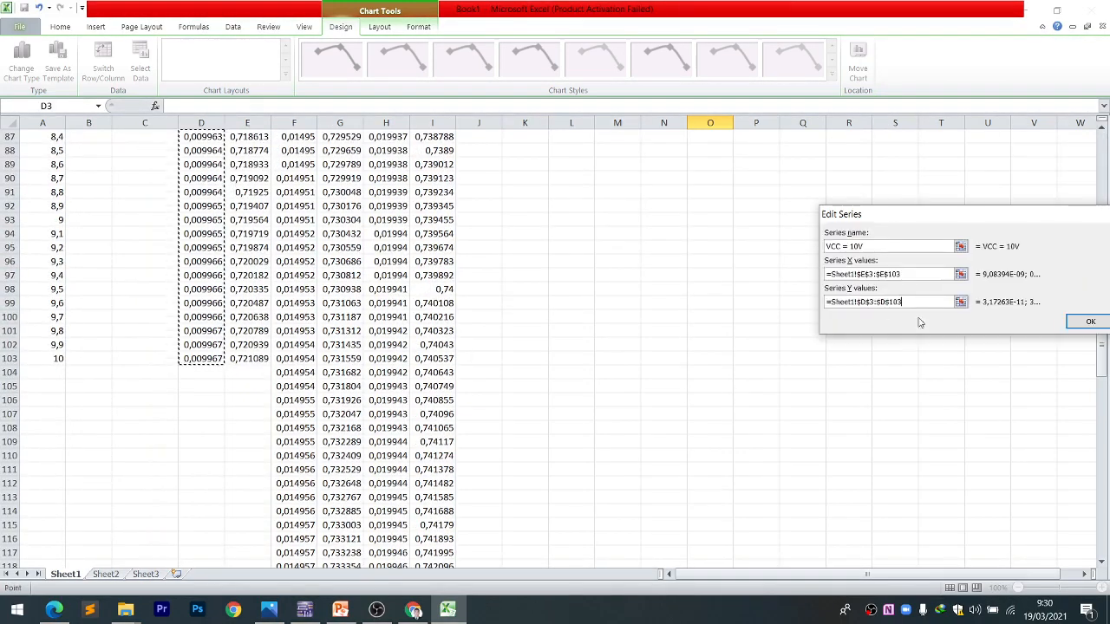
pyautogui.click(1091, 322)
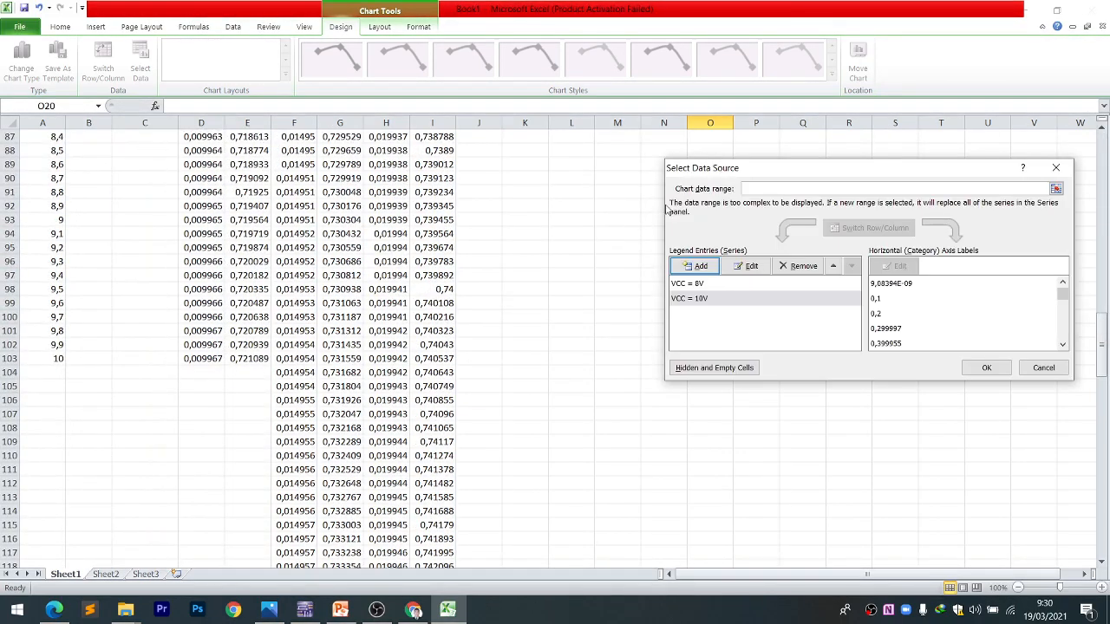
# - Add a series named "VCC = 15V" to the combined chart with X values G3:G153 and Y values F3:F153
pyautogui.click(694, 267)
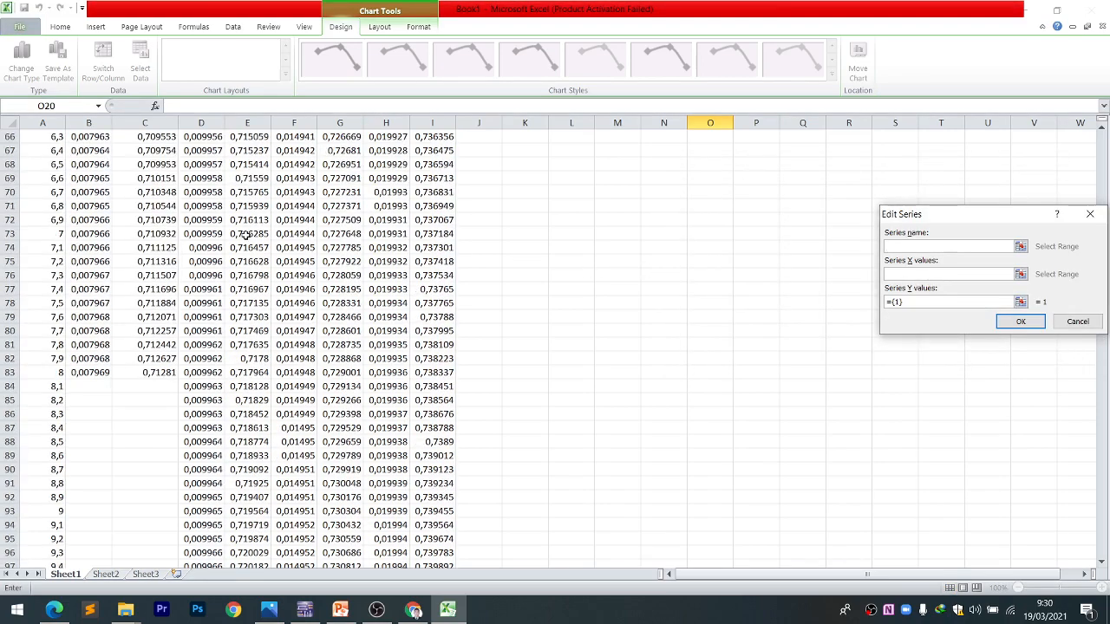
pyautogui.scroll(14, 222, 265)
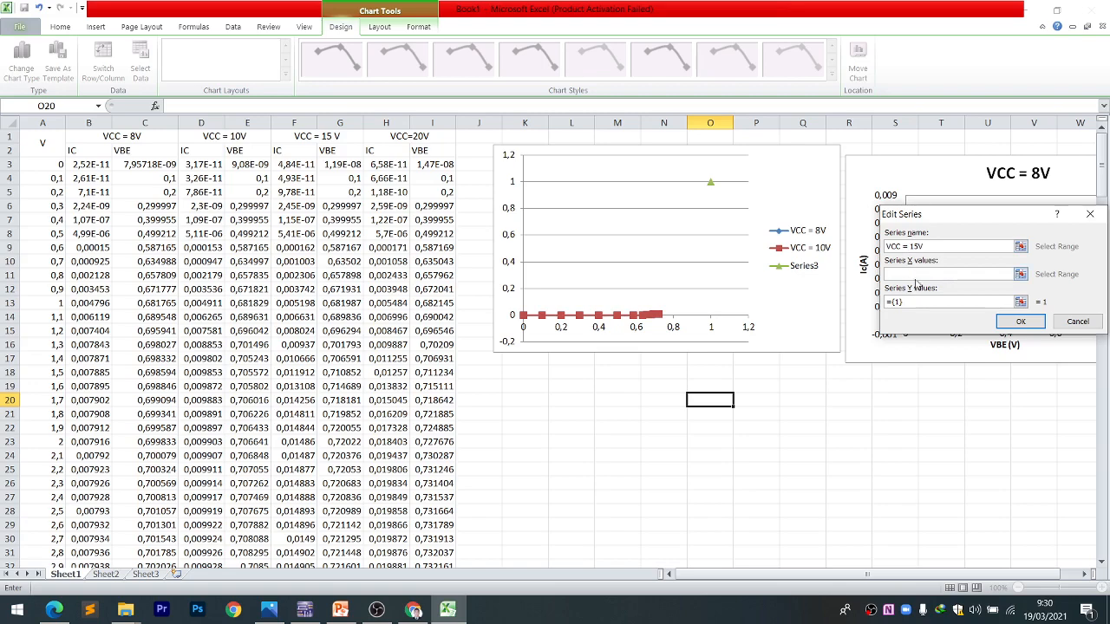
pyautogui.click(917, 274)
pyautogui.moveTo(339, 164); pyautogui.dragTo(330, 304)
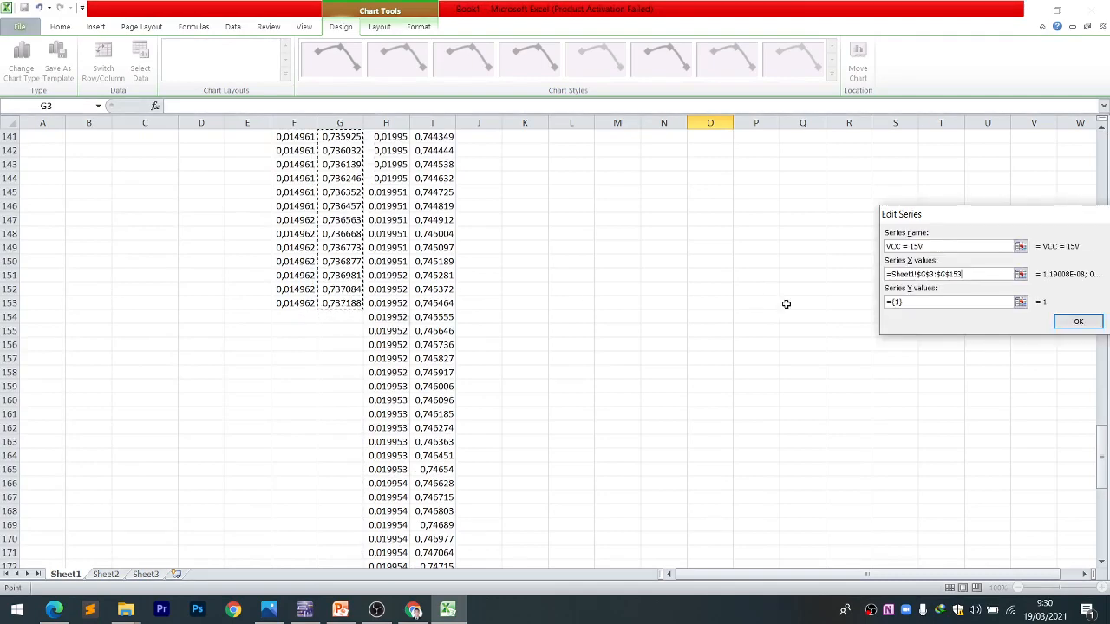
pyautogui.press('Tab')
pyautogui.press('BackSpace')
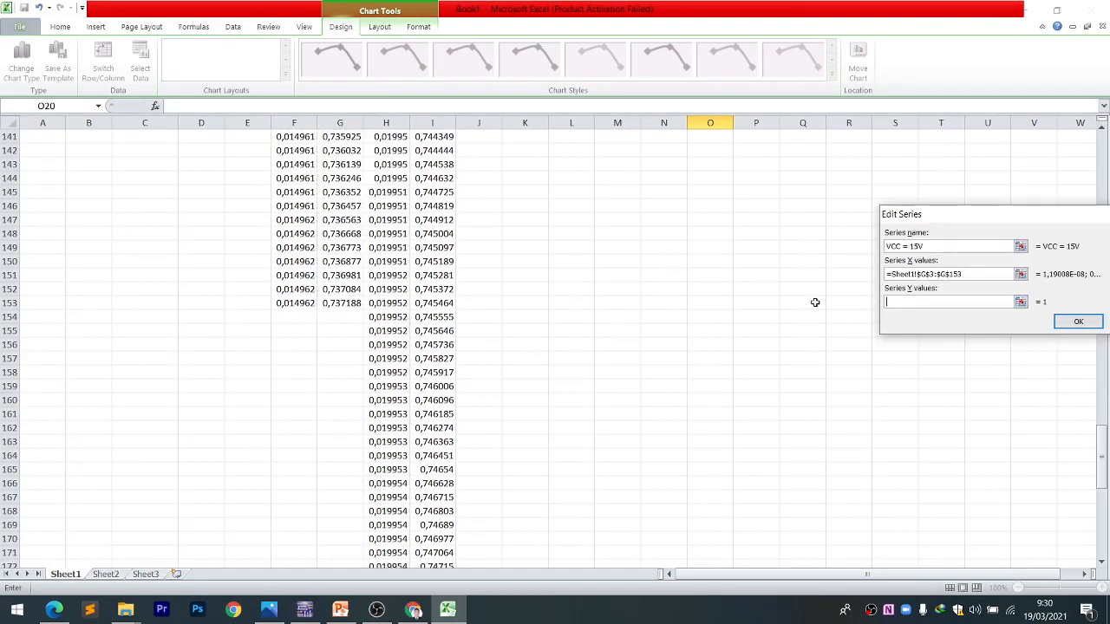
pyautogui.scroll(20, 199, 250)
pyautogui.scroll(20, 295, 178)
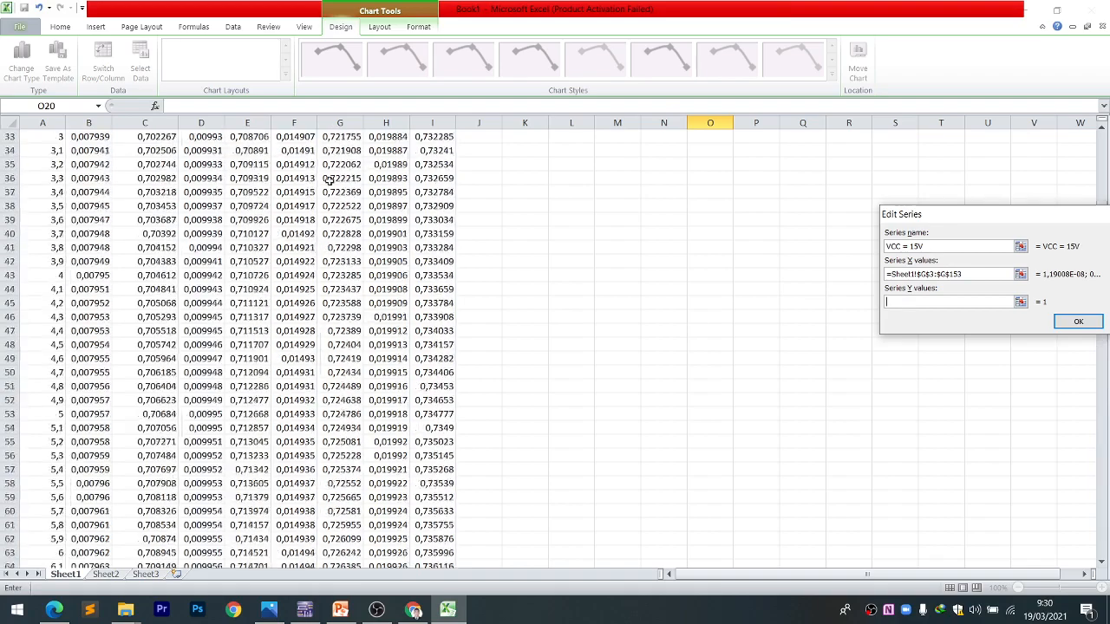
pyautogui.moveTo(295, 164); pyautogui.dragTo(299, 503)
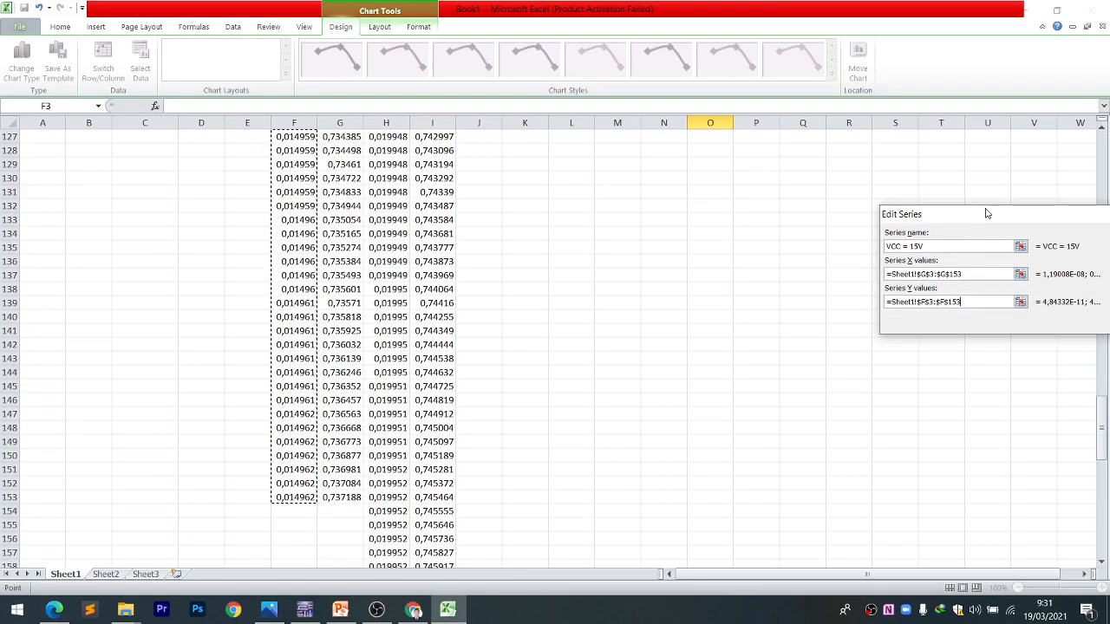
pyautogui.click(986, 324)
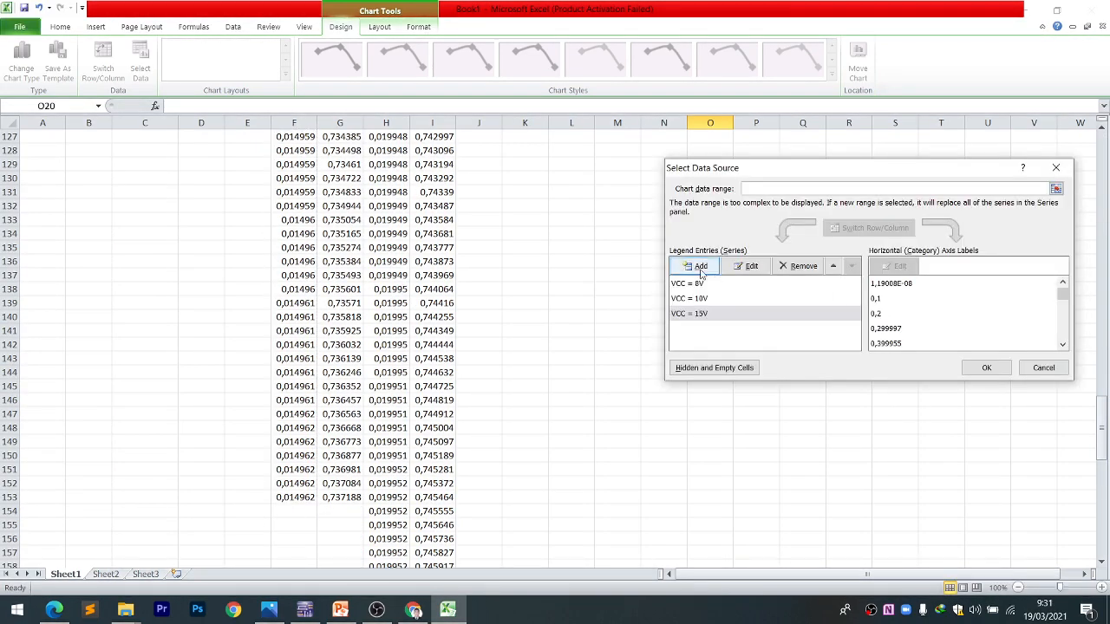
# - Add a series named "VCC = 20V" to the combined chart with X values I3:I203 and the matching IC values in column H as Y values
pyautogui.click(701, 269)
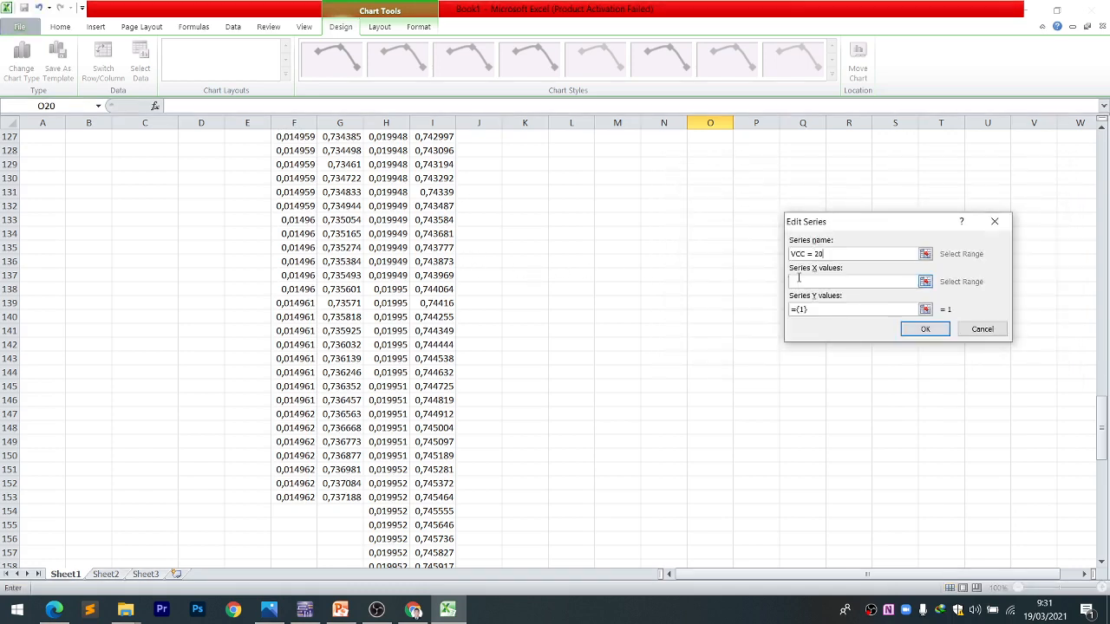
pyautogui.click(813, 282)
pyautogui.scroll(20, 417, 261)
pyautogui.scroll(18, 417, 261)
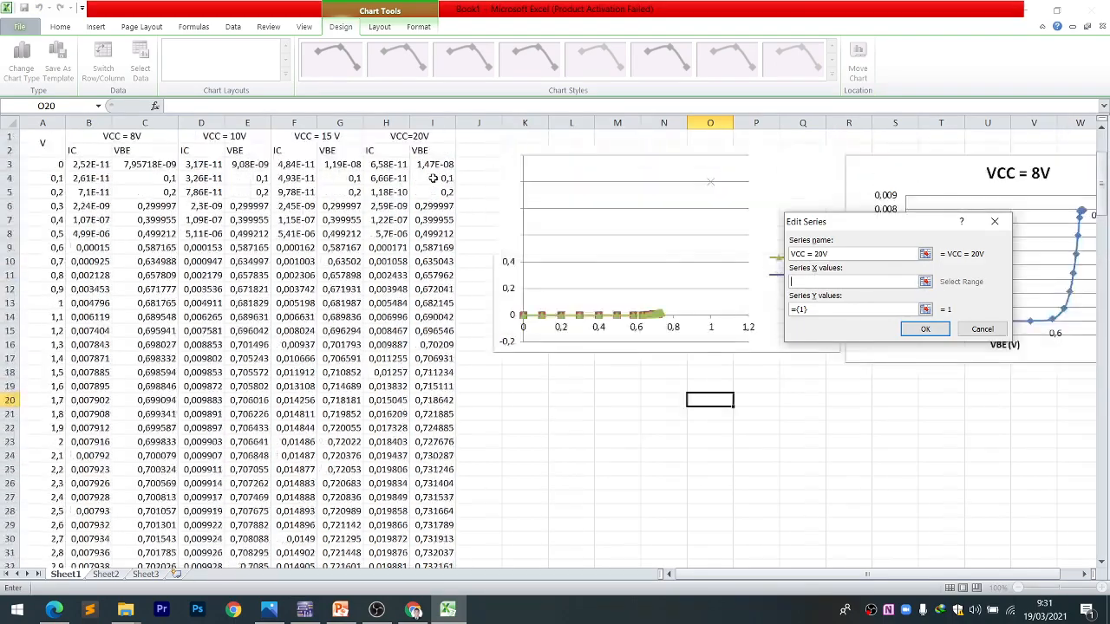
pyautogui.moveTo(431, 164); pyautogui.dragTo(431, 539)
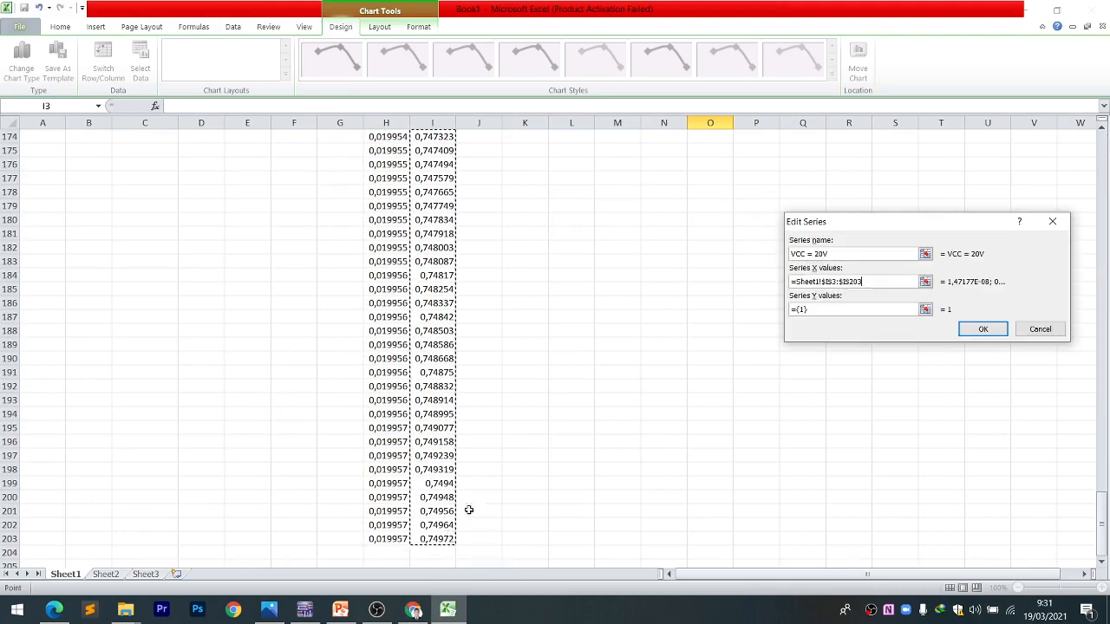
pyautogui.click(805, 311)
pyautogui.moveTo(804, 311); pyautogui.dragTo(738, 305)
pyautogui.press('BackSpace')
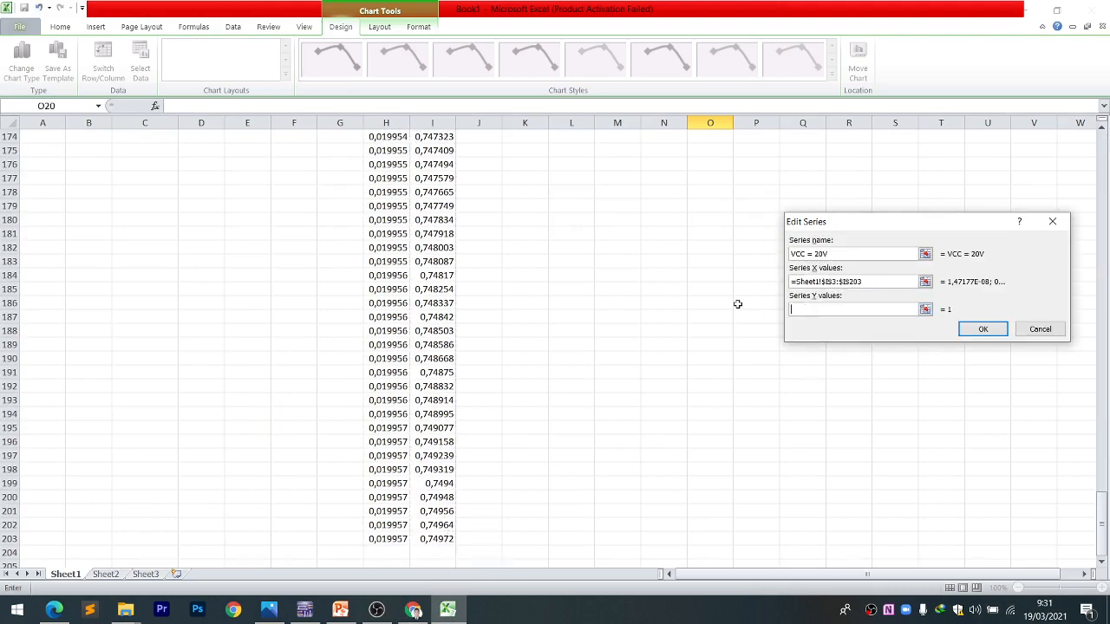
pyautogui.scroll(17, 468, 381)
pyautogui.scroll(20, 440, 341)
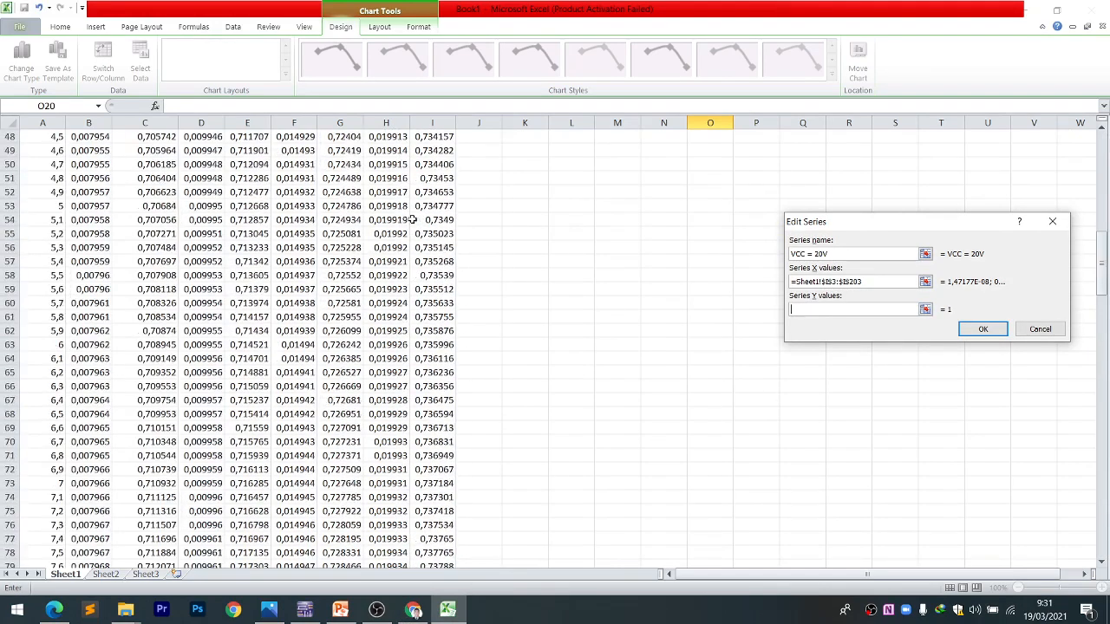
pyautogui.moveTo(401, 165); pyautogui.dragTo(386, 550)
pyautogui.click(1055, 334)
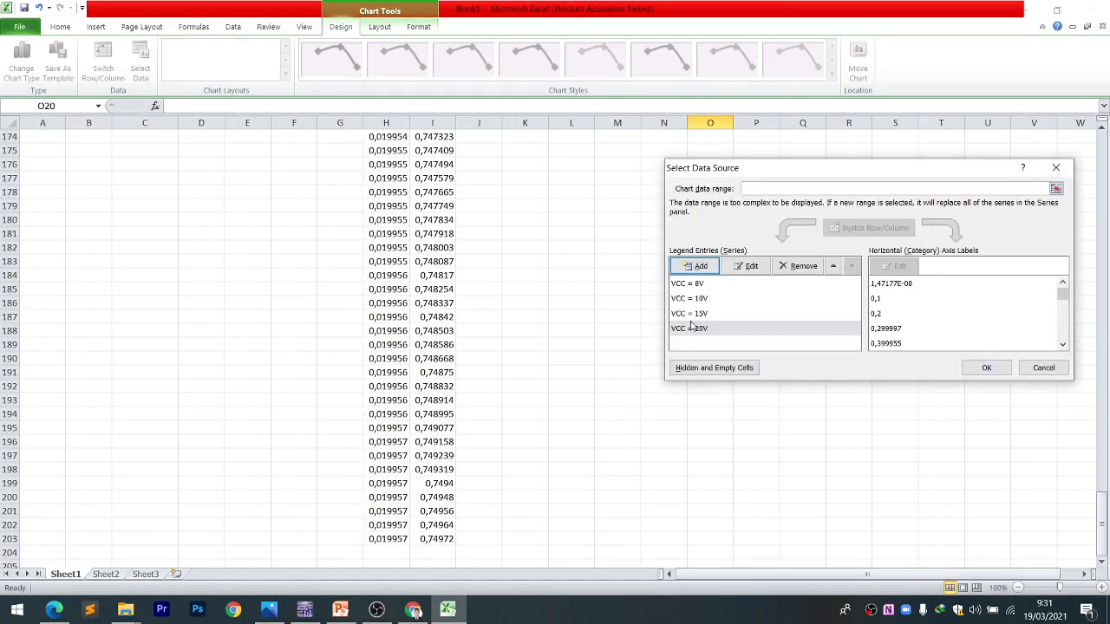
# - Accept the four data series of the combined chart and reselect the chart
pyautogui.click(986, 368)
pyautogui.scroll(20, 659, 208)
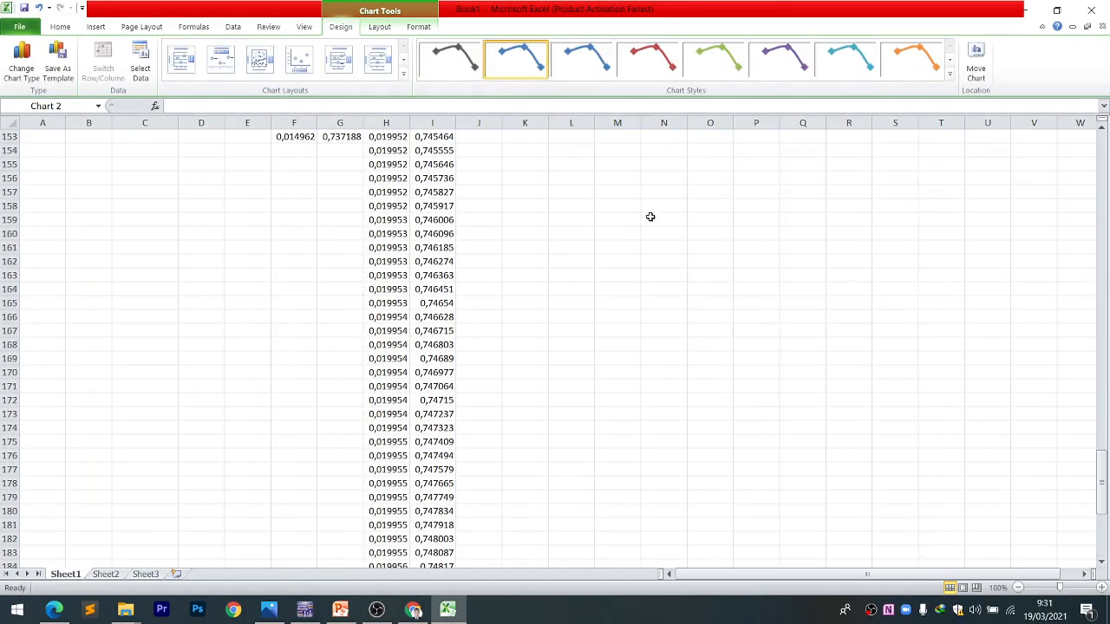
pyautogui.scroll(20, 667, 195)
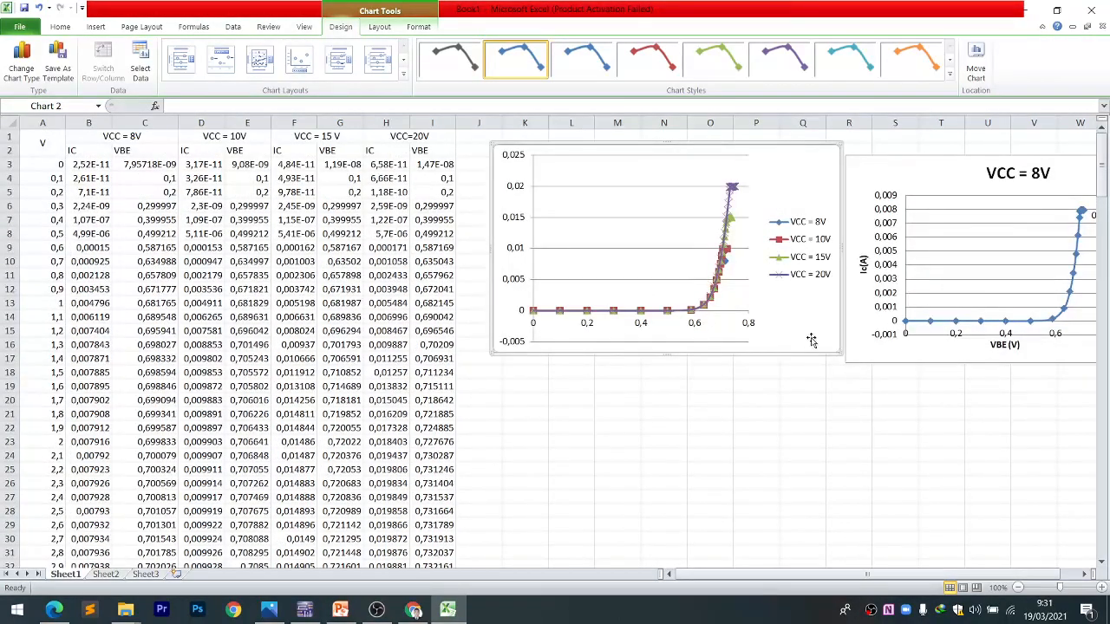
pyautogui.click(795, 385)
pyautogui.click(800, 333)
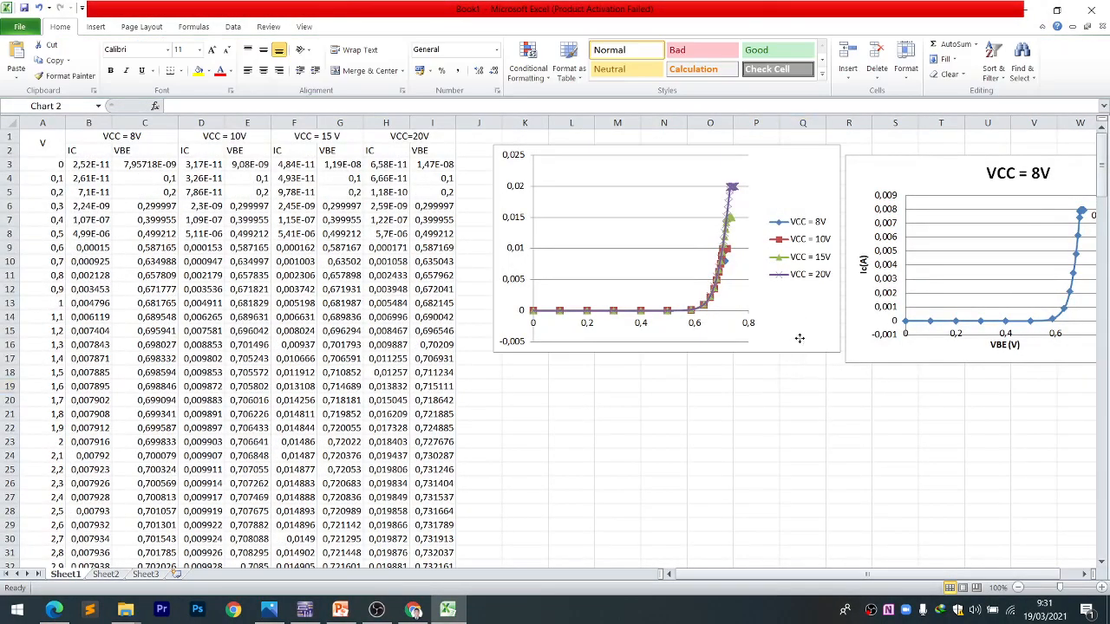
# - Move the combined chart away from the VCC = 8V chart and give it a layout with title, axis titles and right-hand legend, without data labels
pyautogui.click(378, 59)
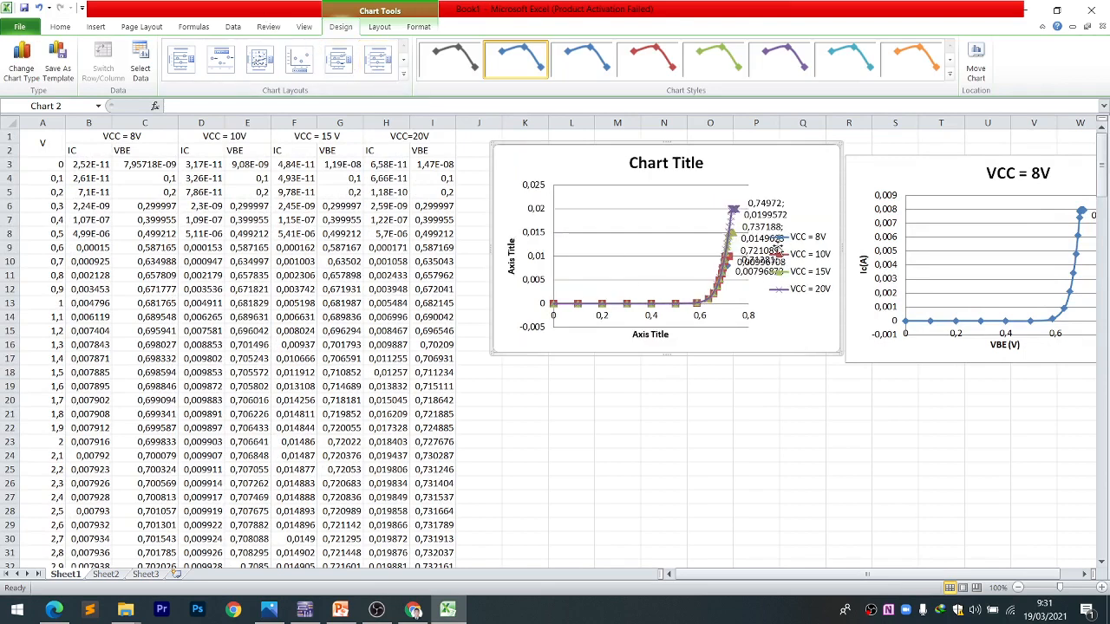
pyautogui.moveTo(824, 345); pyautogui.dragTo(736, 396)
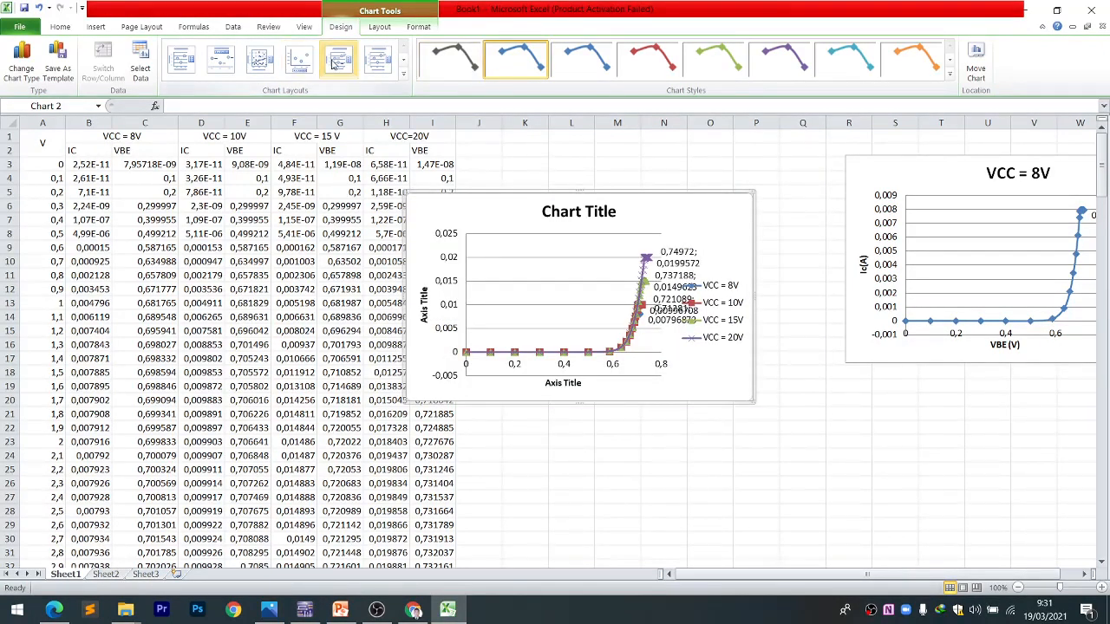
pyautogui.click(375, 61)
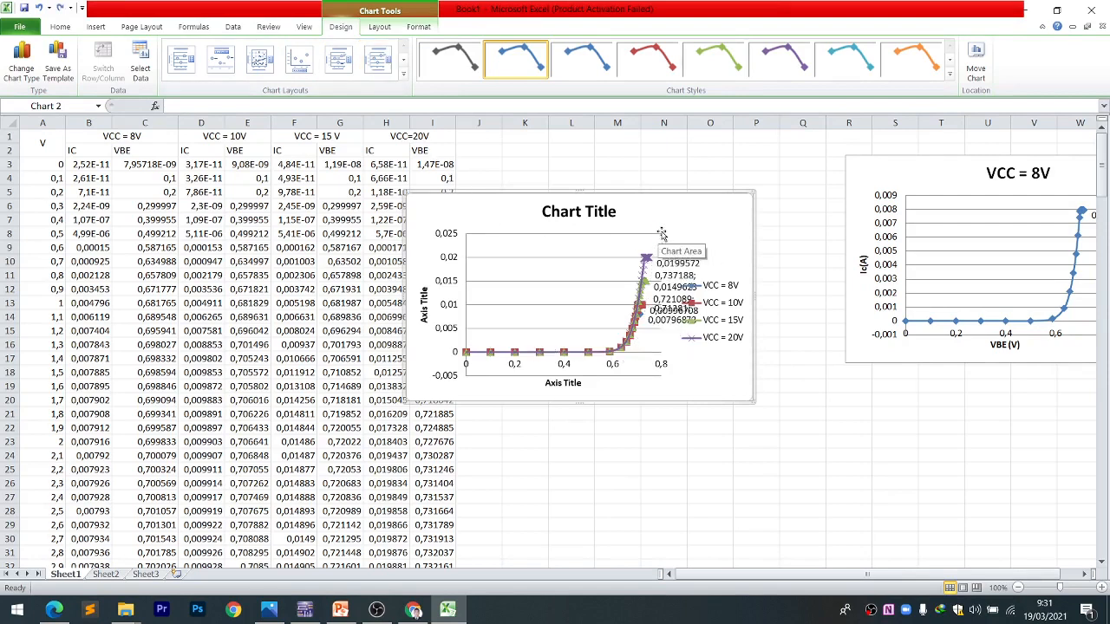
pyautogui.click(254, 61)
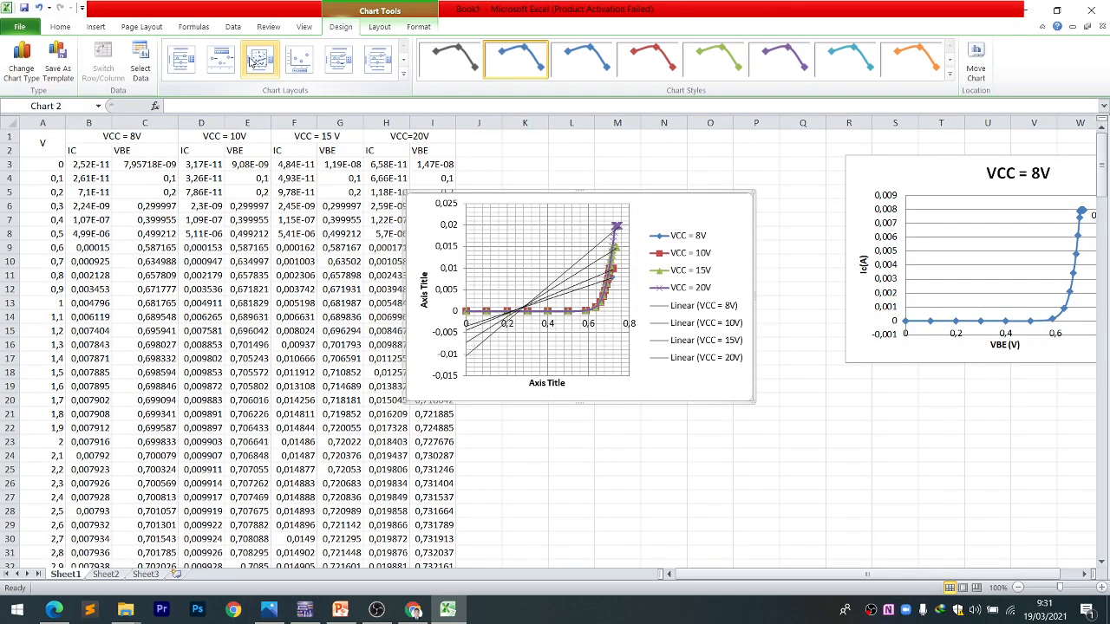
pyautogui.click(185, 64)
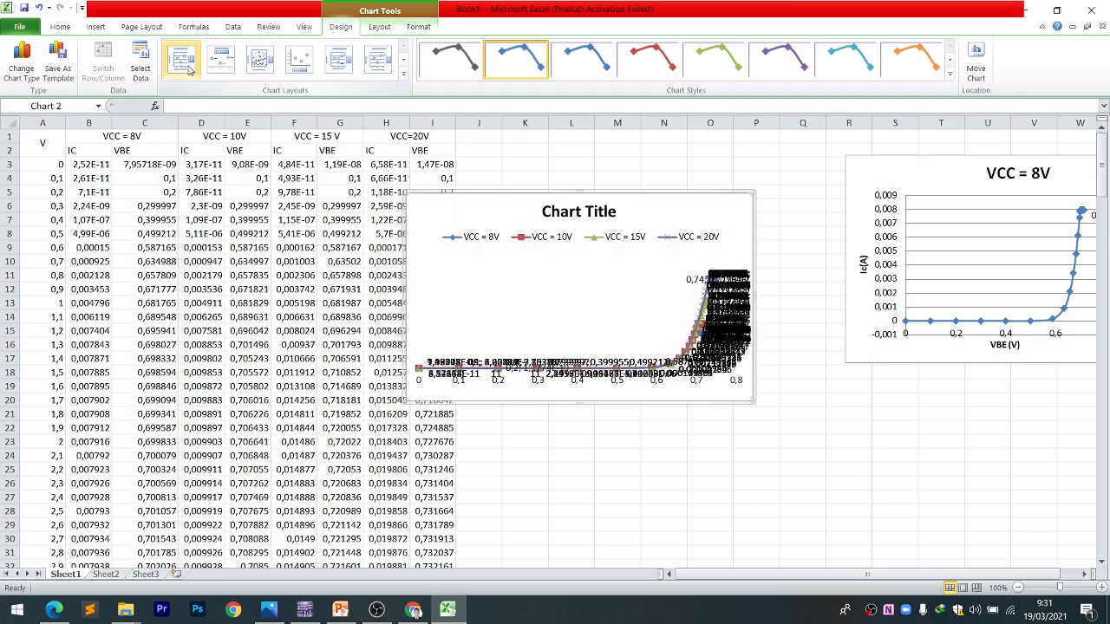
pyautogui.click(189, 70)
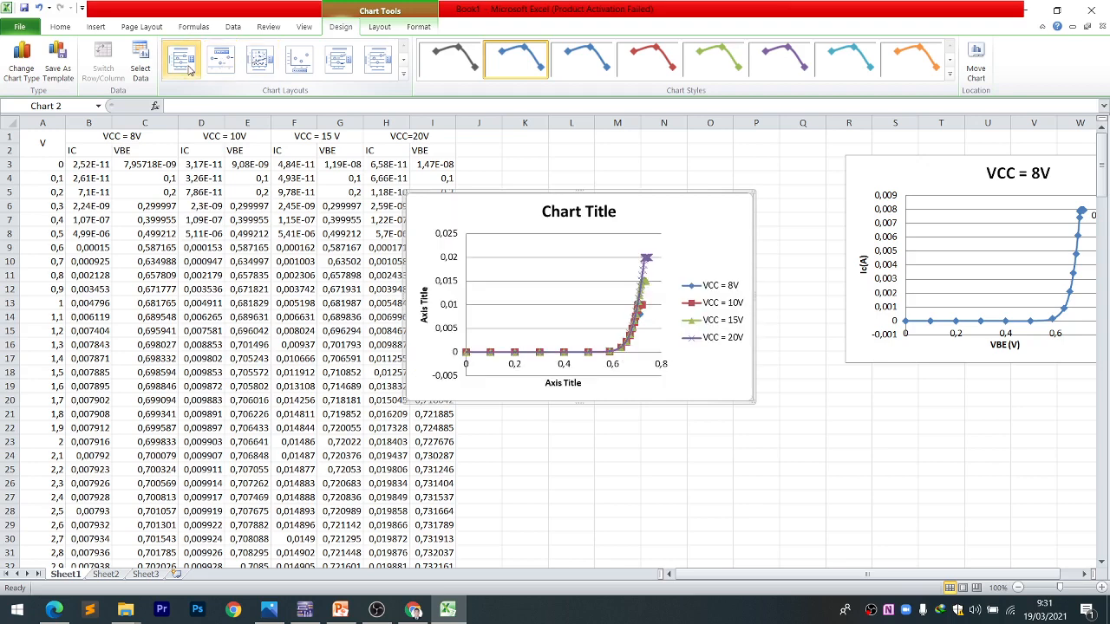
pyautogui.rightClick(699, 219)
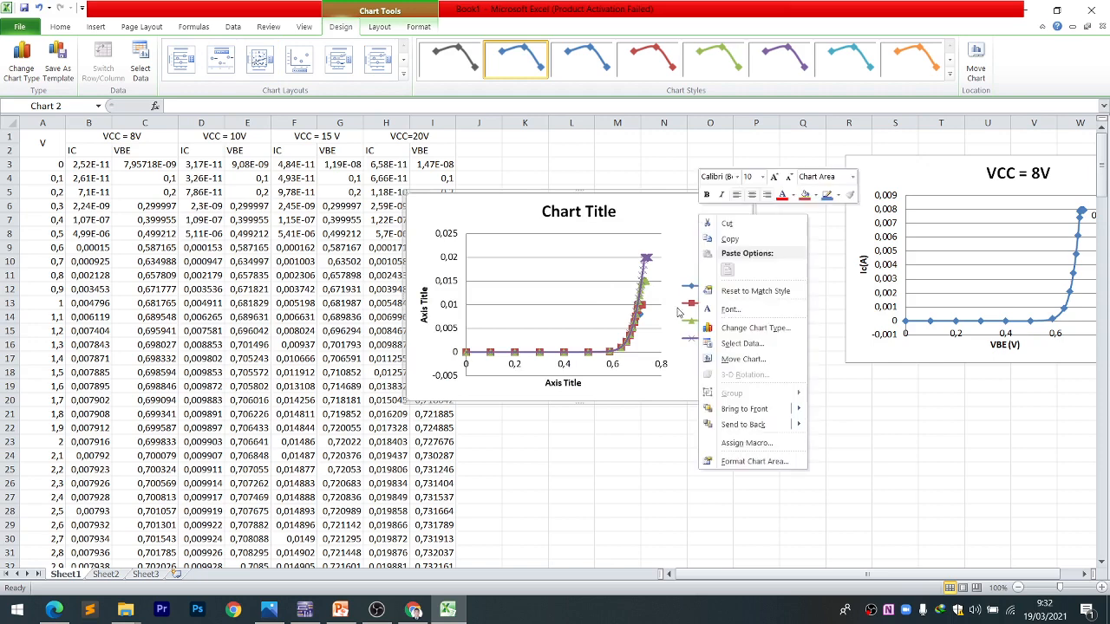
pyautogui.click(679, 313)
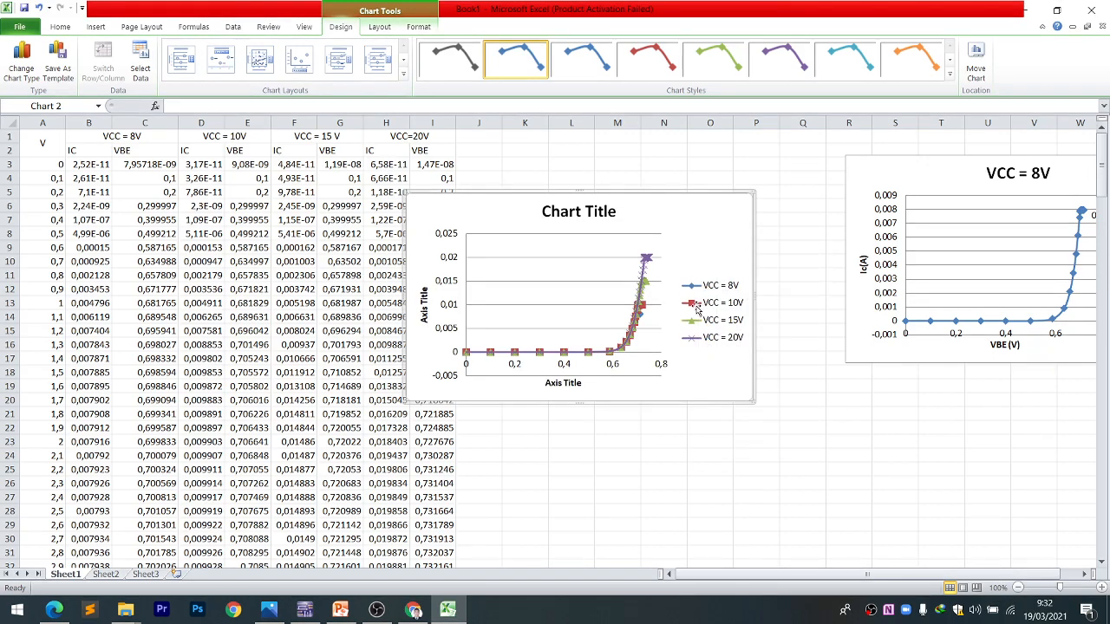
pyautogui.click(697, 310)
pyautogui.doubleClick(697, 310)
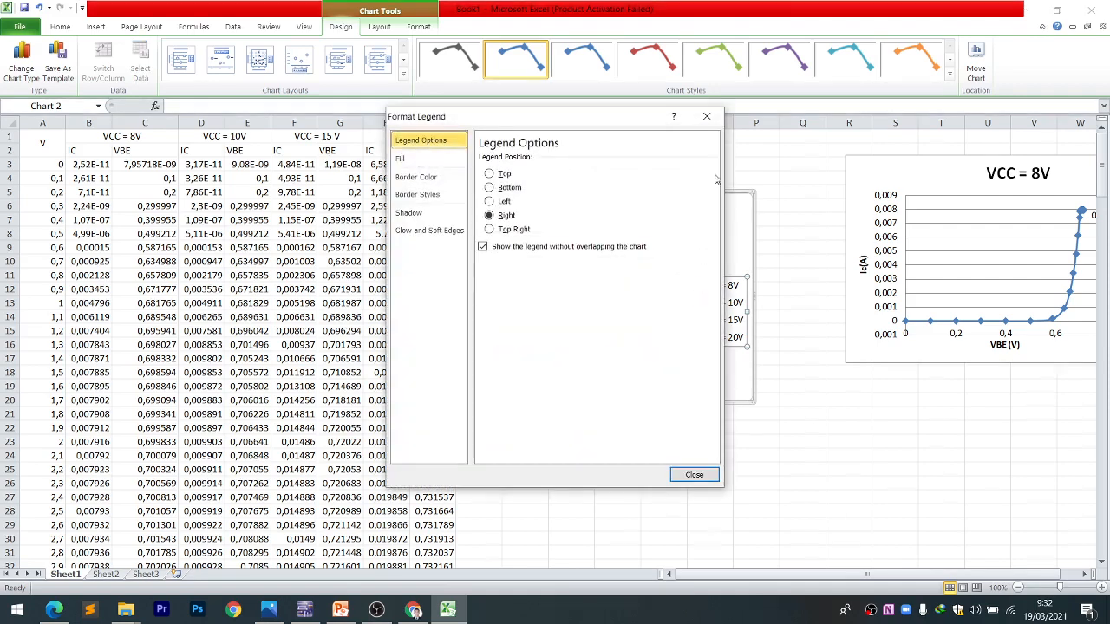
pyautogui.click(708, 115)
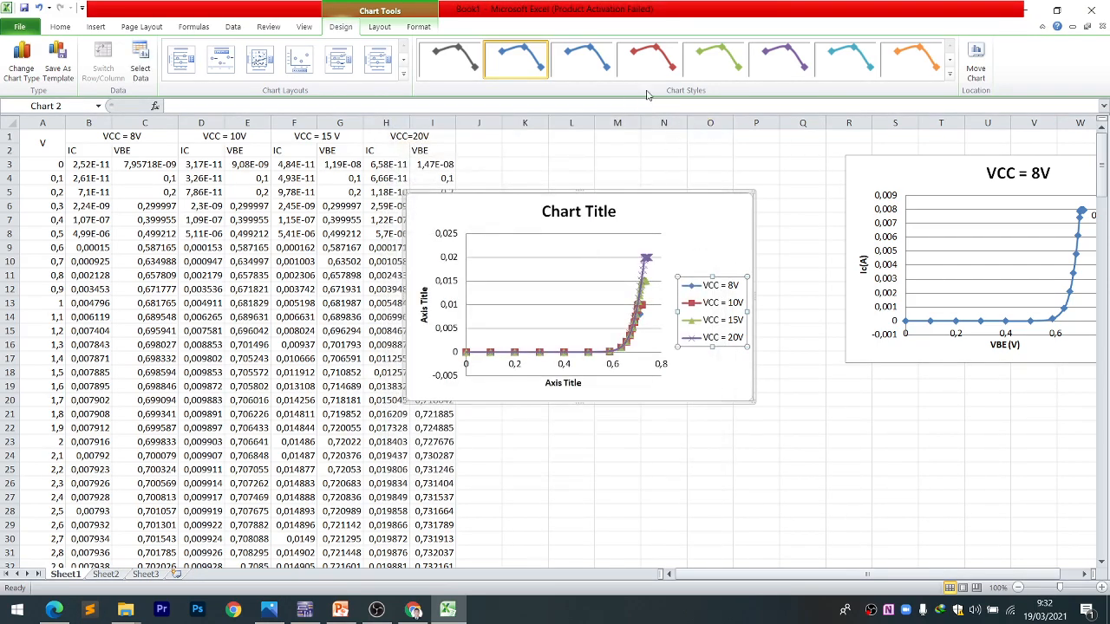
pyautogui.click(741, 235)
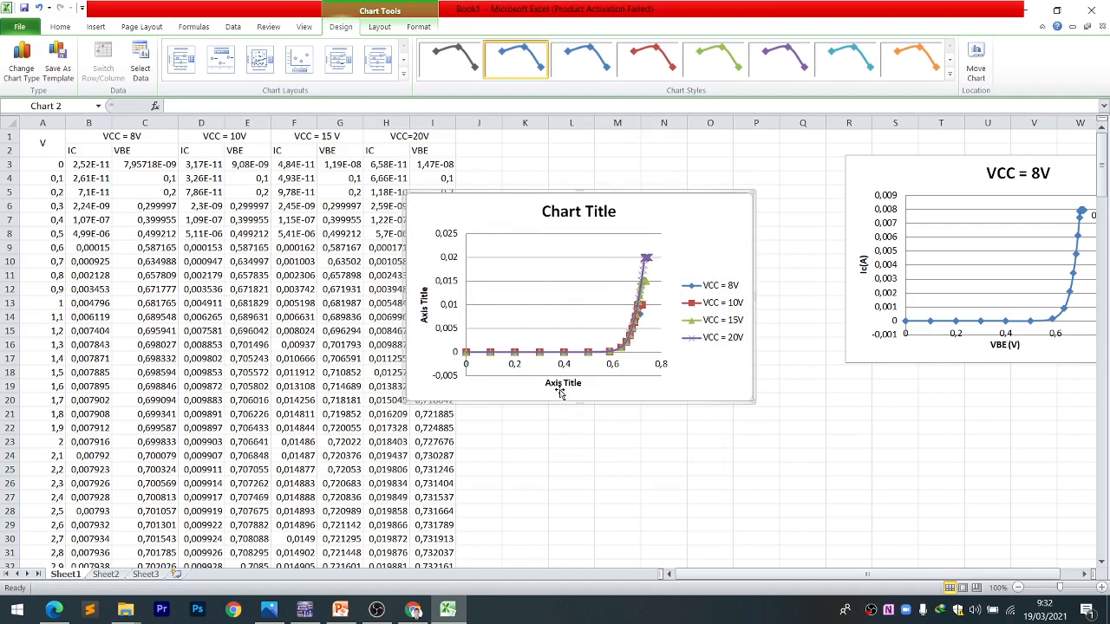
# - Set the combined chart's horizontal axis title to "VBE (V)" and its vertical axis title to "IC(A)"
pyautogui.click(562, 384)
pyautogui.tripleClick(561, 387)
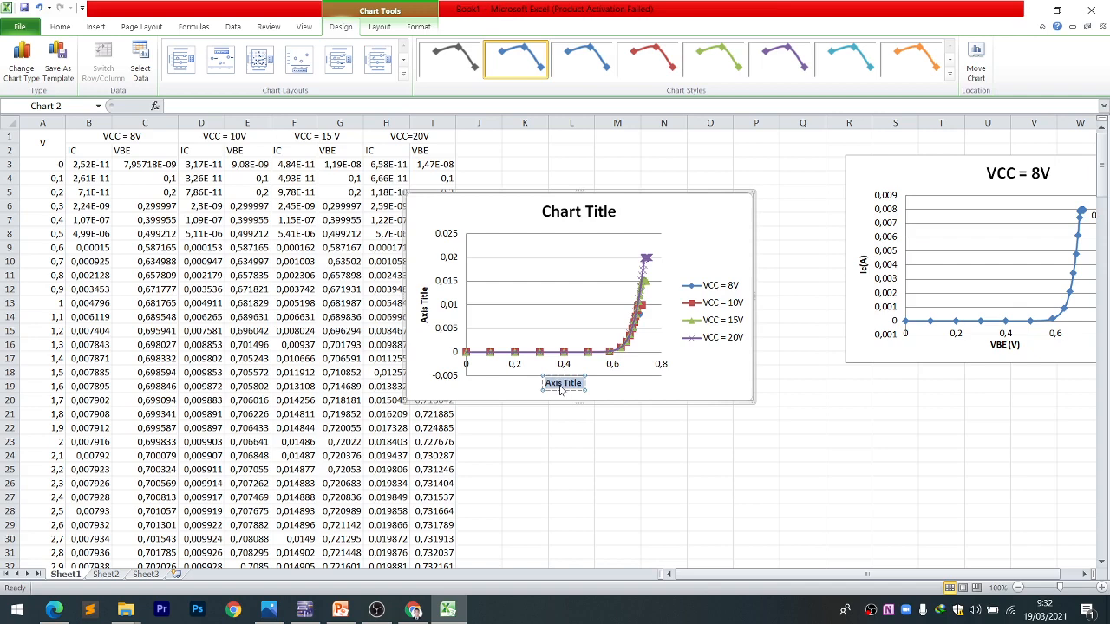
pyautogui.write('VB')
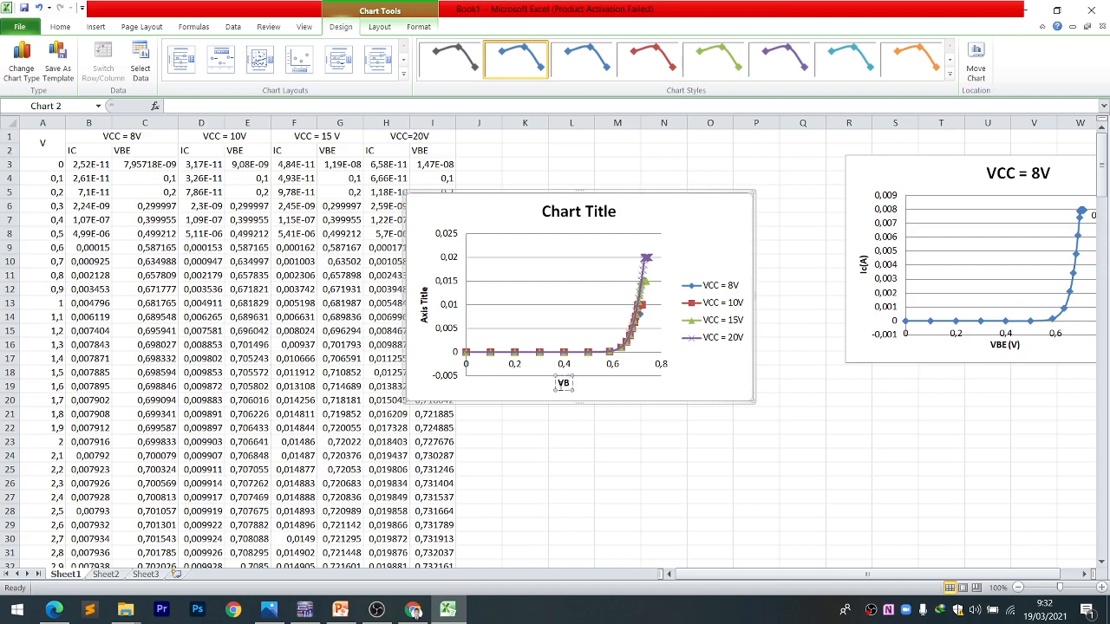
pyautogui.write('E (V)')
pyautogui.click(423, 299)
pyautogui.press('Delete')
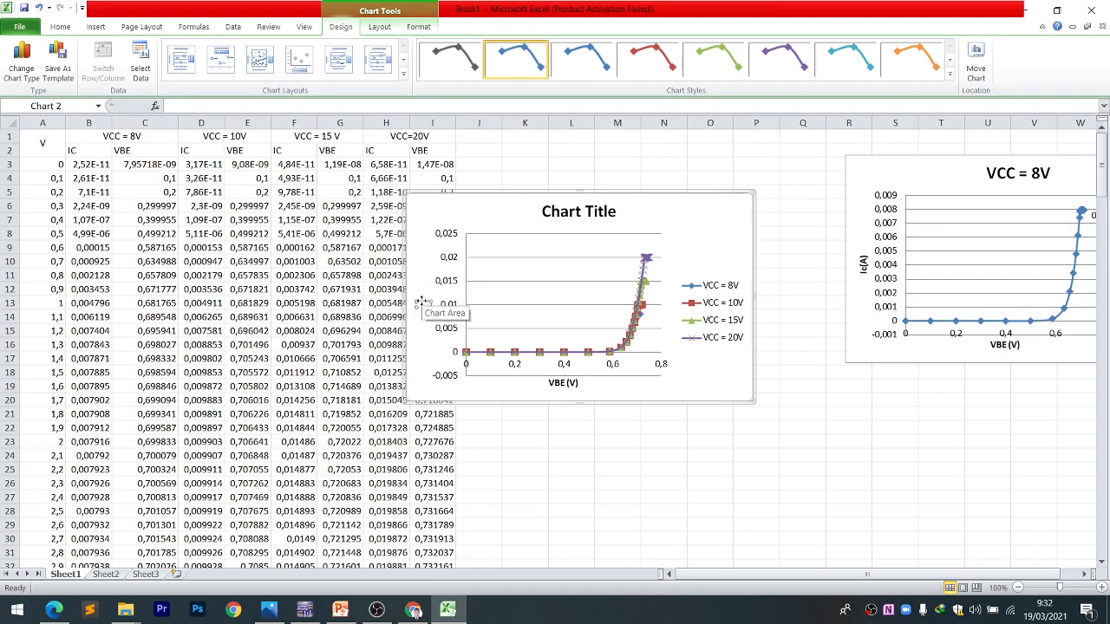
pyautogui.click(423, 302)
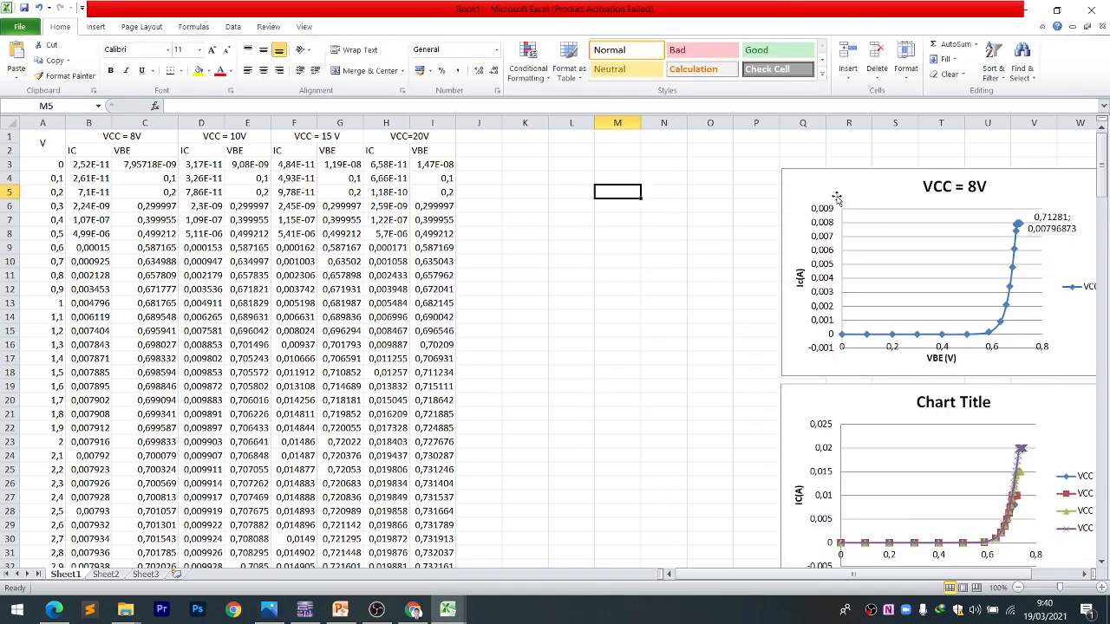
# - Move the VCC = 8V chart and the combined chart closer to the data table, one above the other
pyautogui.moveTo(834, 195); pyautogui.dragTo(593, 177)
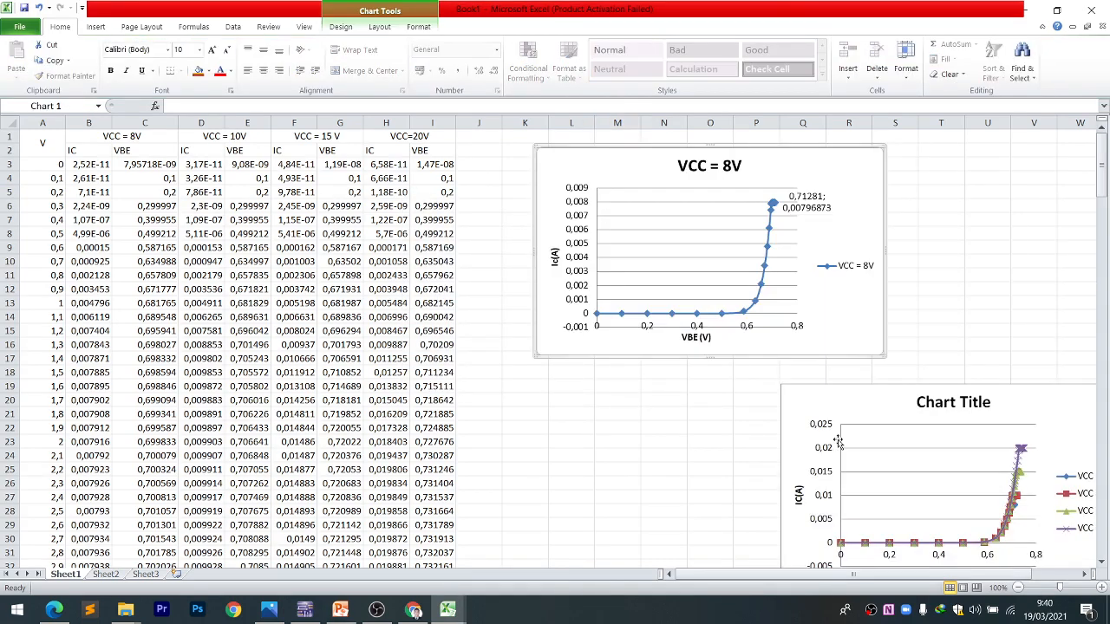
pyautogui.moveTo(853, 408); pyautogui.dragTo(610, 396)
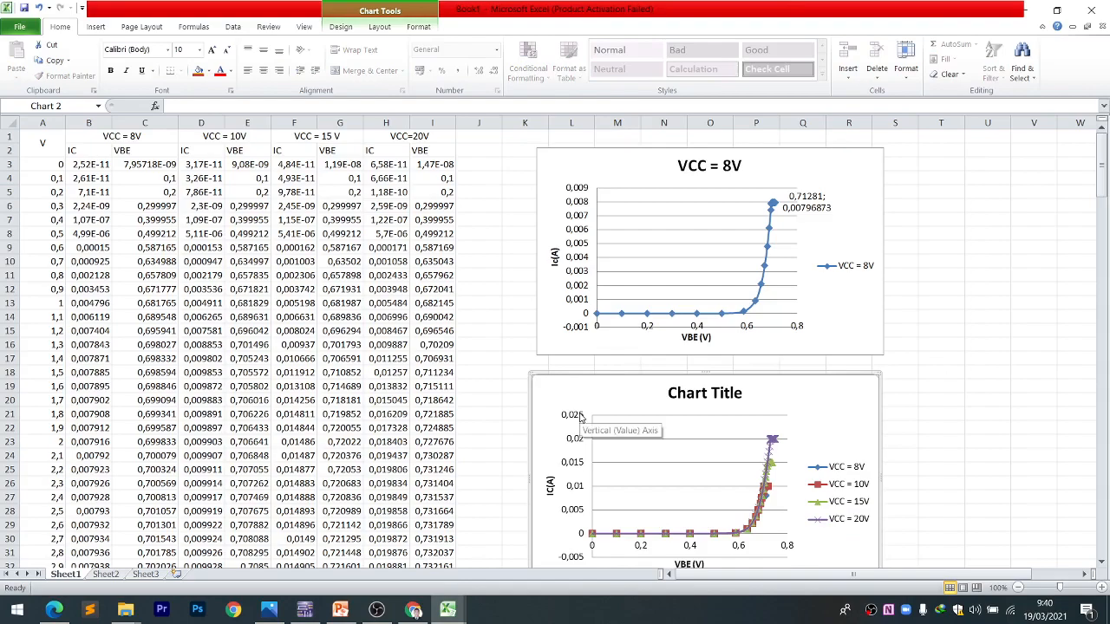
# - Place the PowerPoint slide with the theoretical IC–VBE curve beside the Excel window and compare it with the VCC = 8V and combined charts
pyautogui.hotkey('alt', 'Tab')
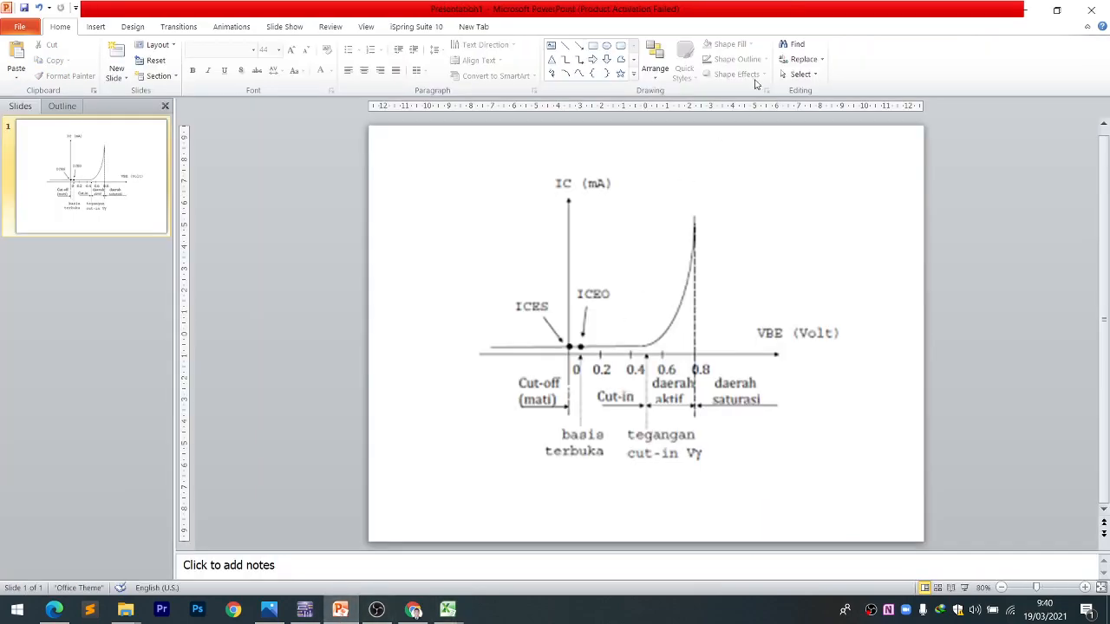
pyautogui.moveTo(784, 14); pyautogui.dragTo(241, 69)
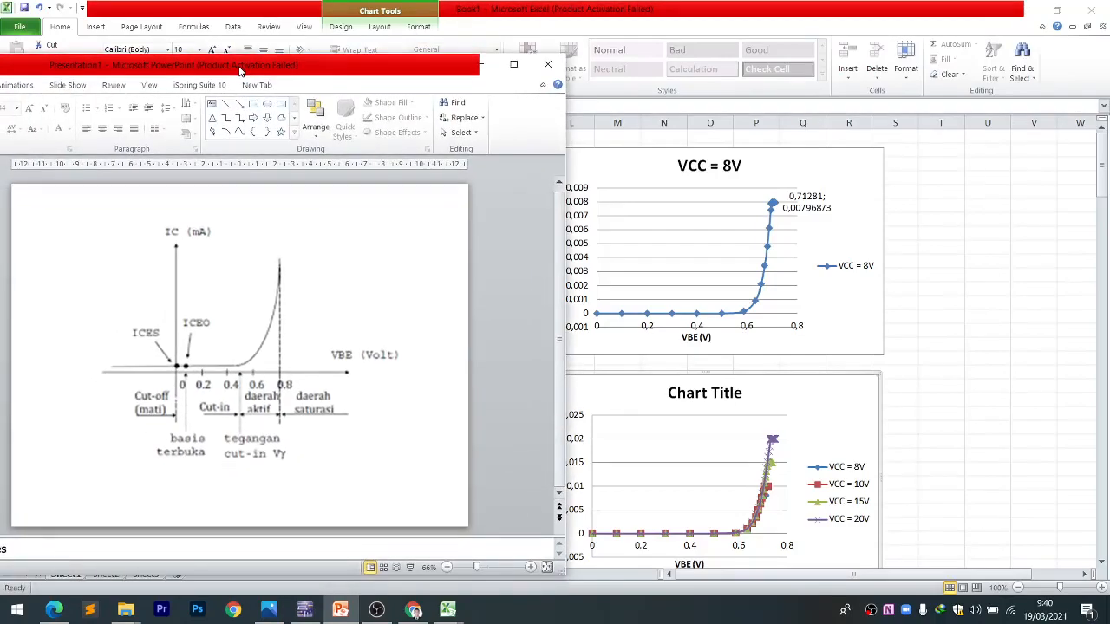
pyautogui.click(824, 173)
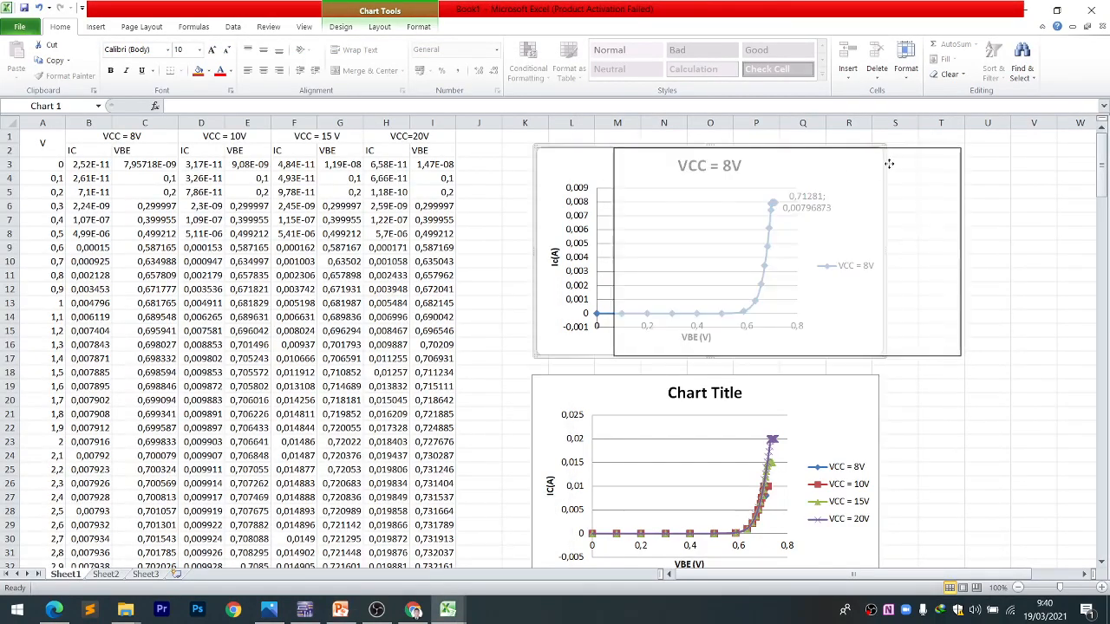
pyautogui.doubleClick(690, 12)
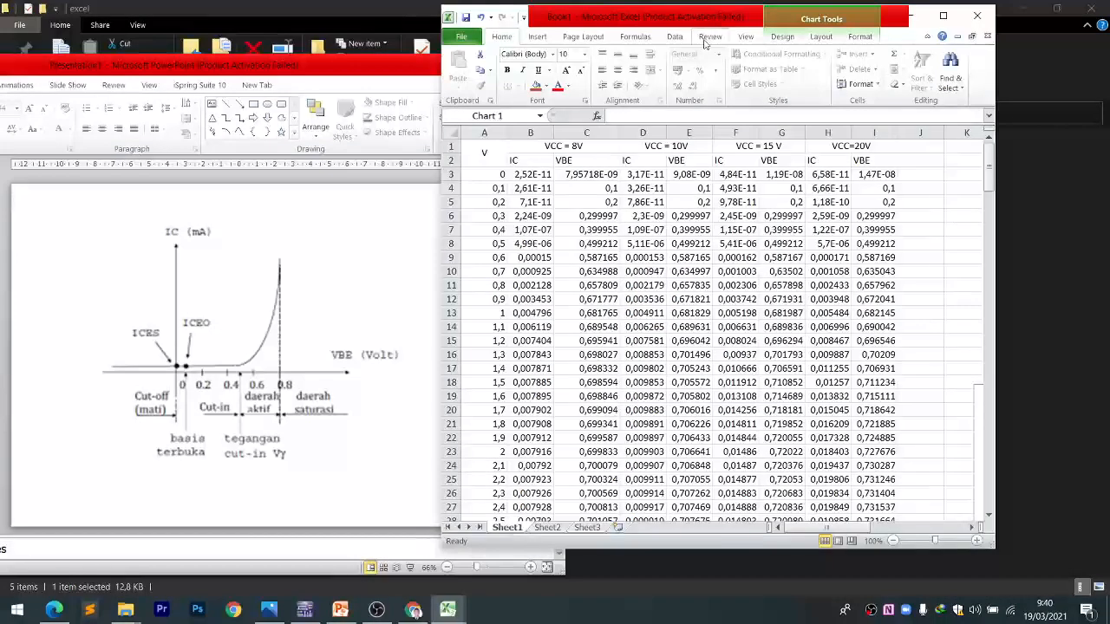
pyautogui.moveTo(832, 529); pyautogui.dragTo(906, 524)
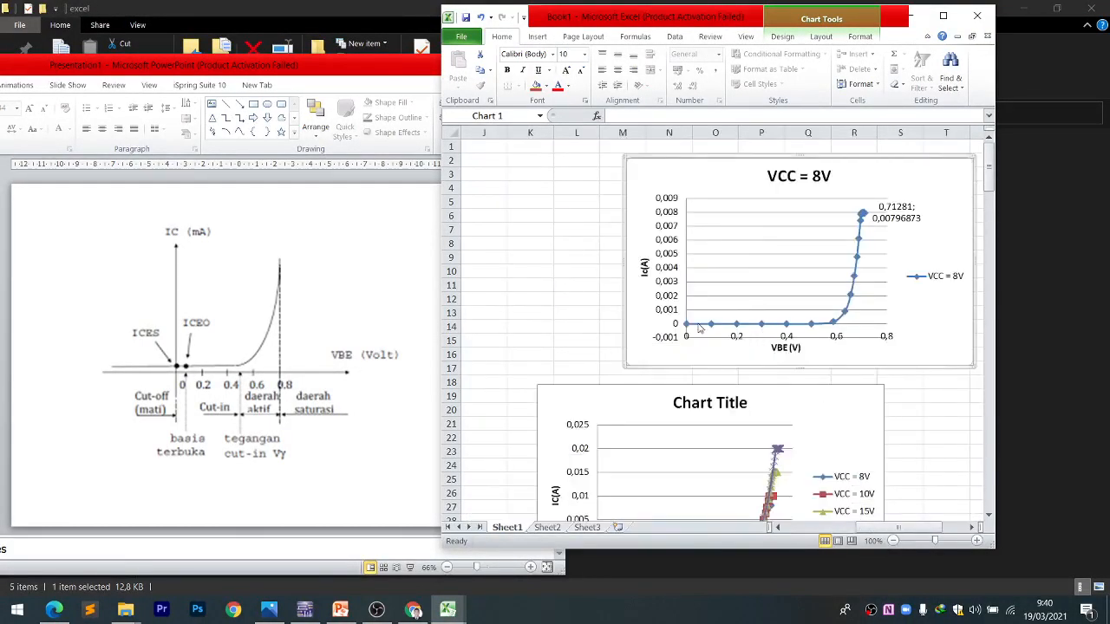
pyautogui.scroll(-2, 755, 438)
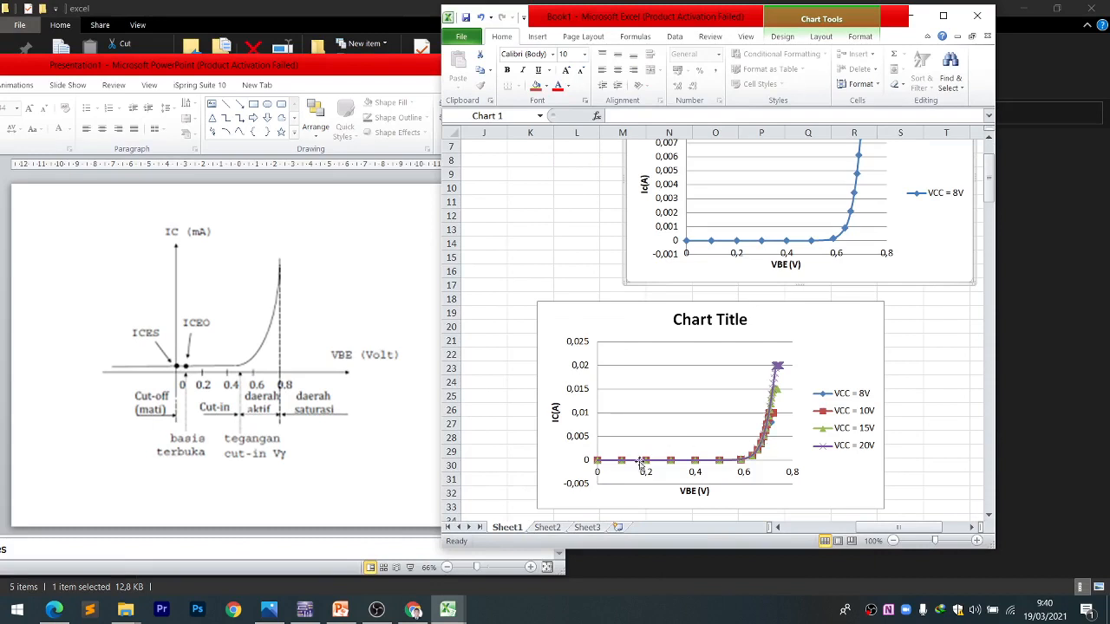
pyautogui.click(529, 465)
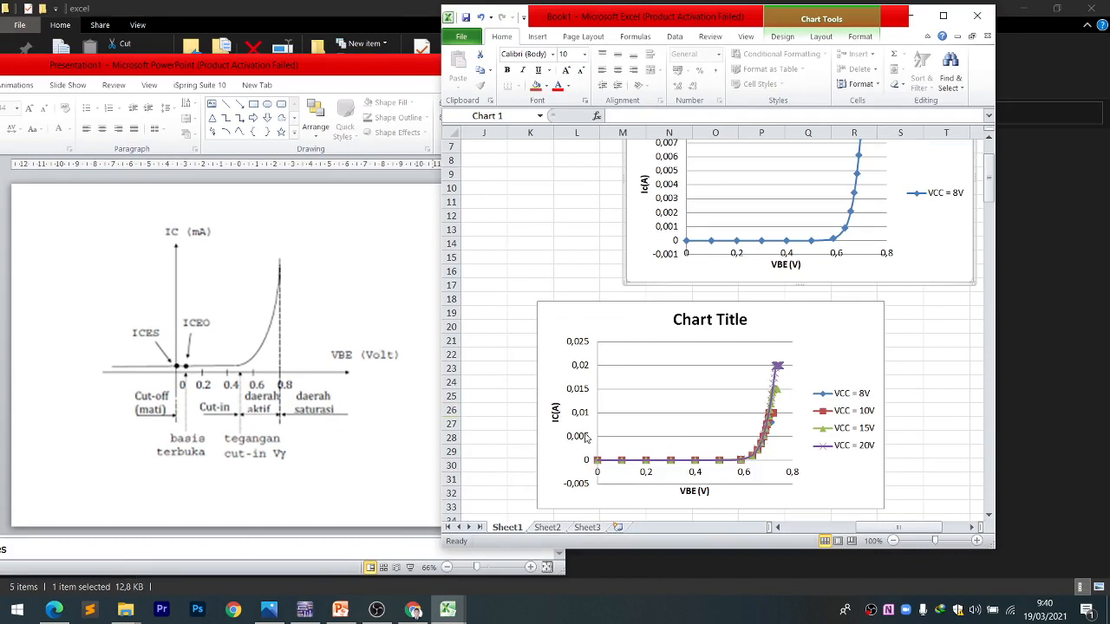